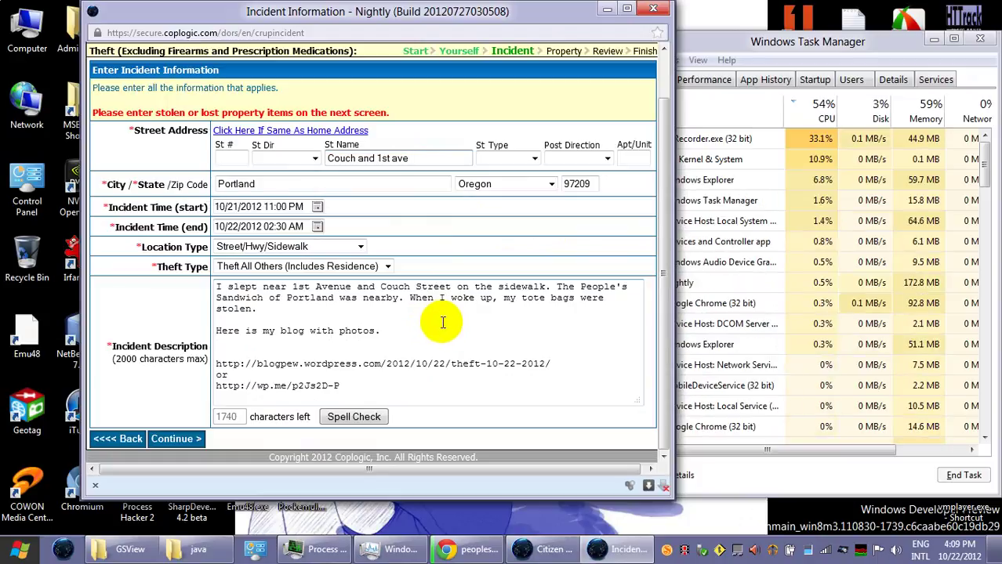
Step: Submit the incident information and resubmit it with the same address to continue to the property details
click(189, 442)
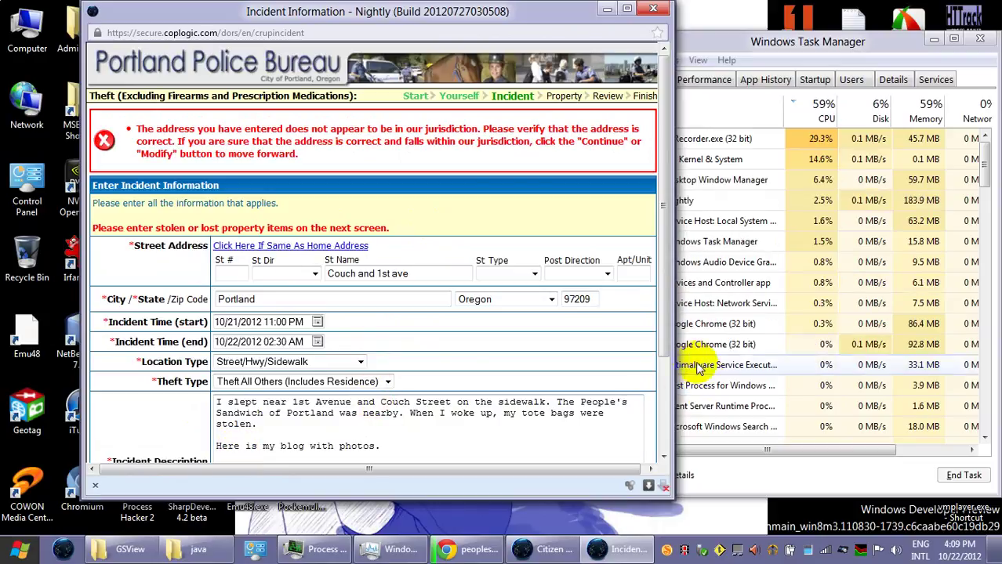
click(660, 407)
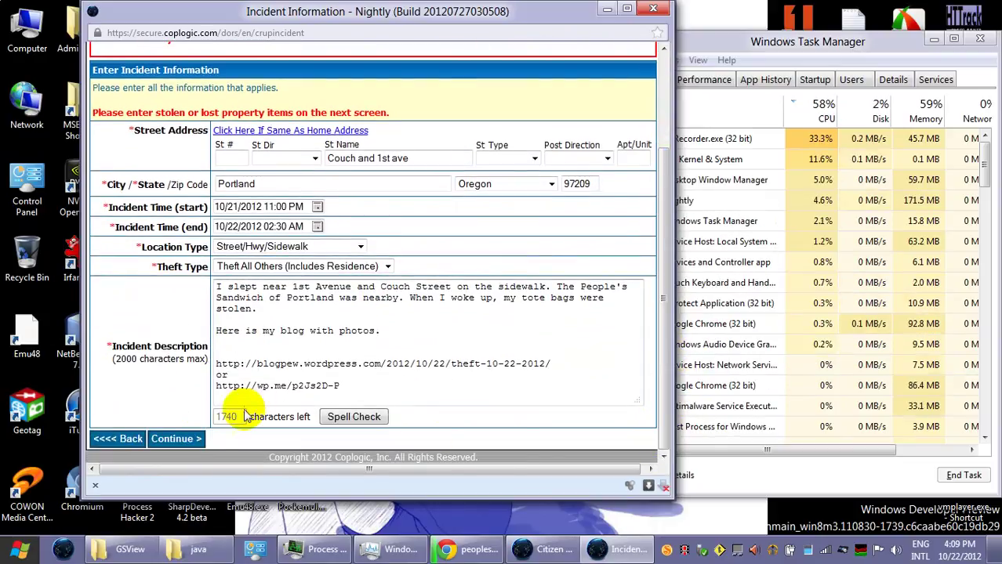
click(179, 439)
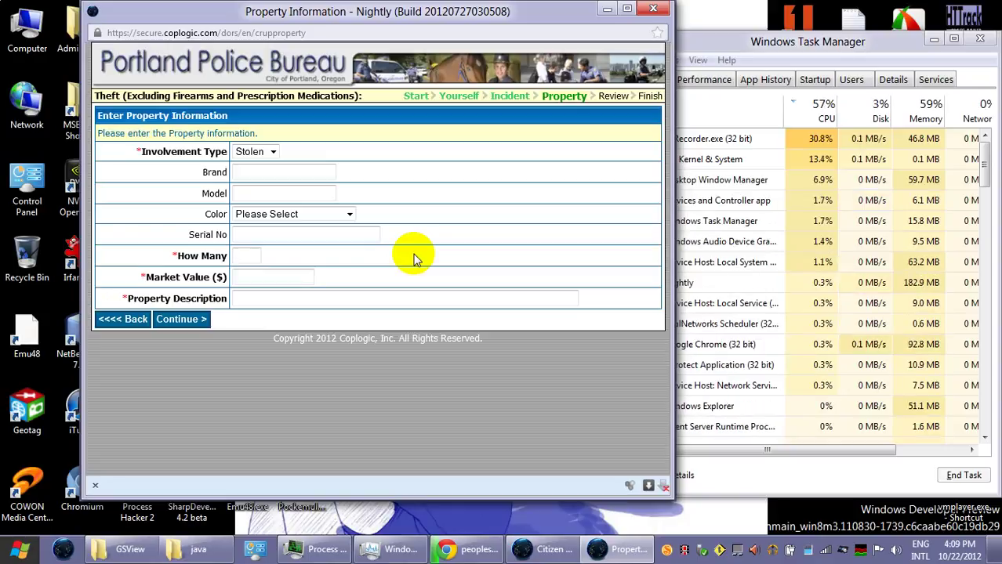
click(192, 549)
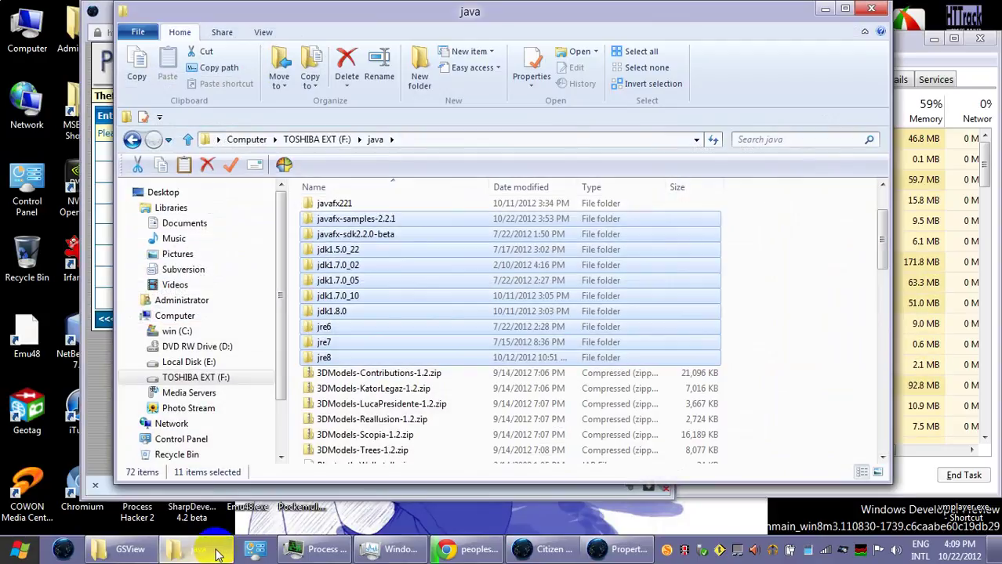
click(424, 403)
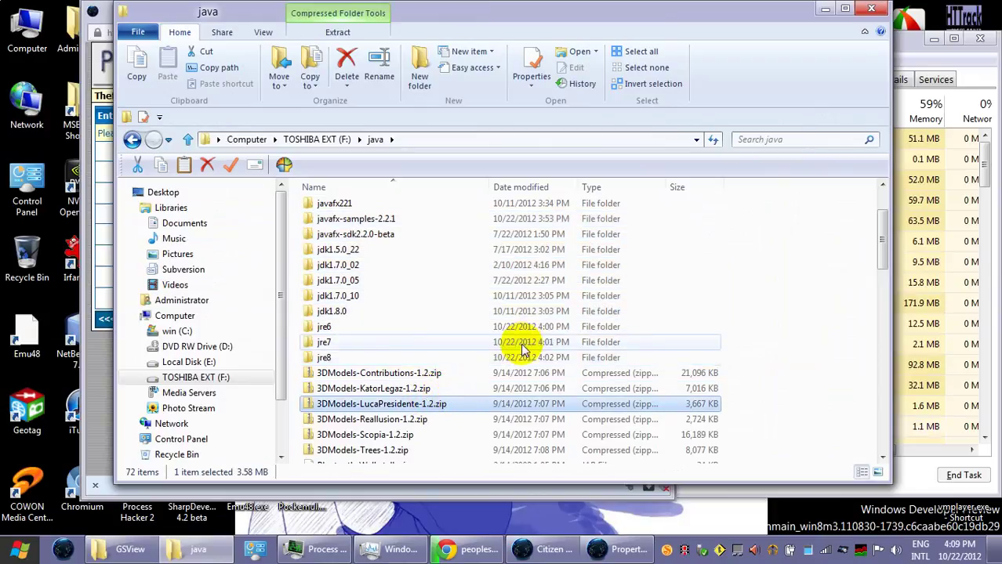
scroll(521, 348, down, 3)
scroll(522, 348, down, 10)
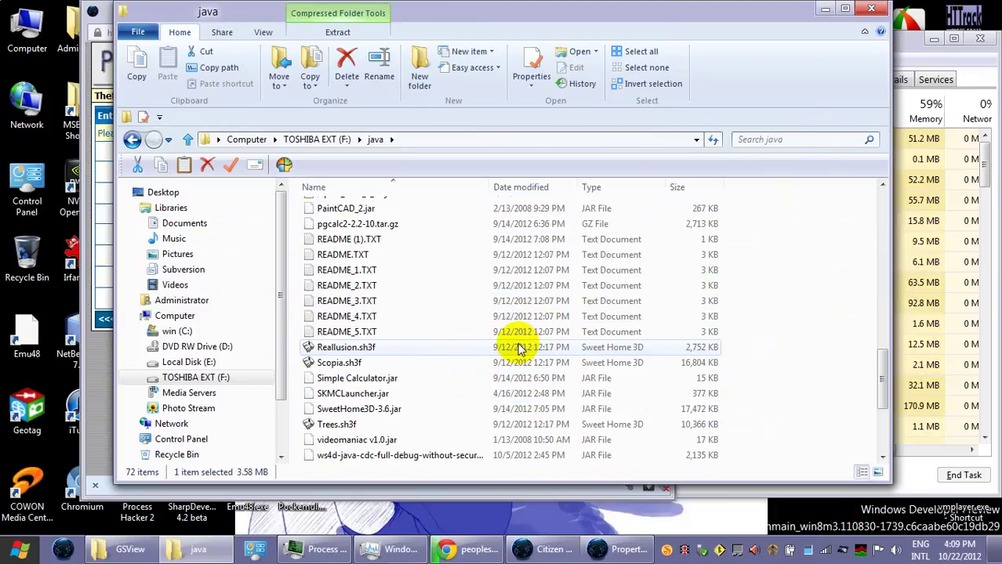
scroll(518, 348, down, 4)
scroll(518, 333, up, 4)
click(824, 8)
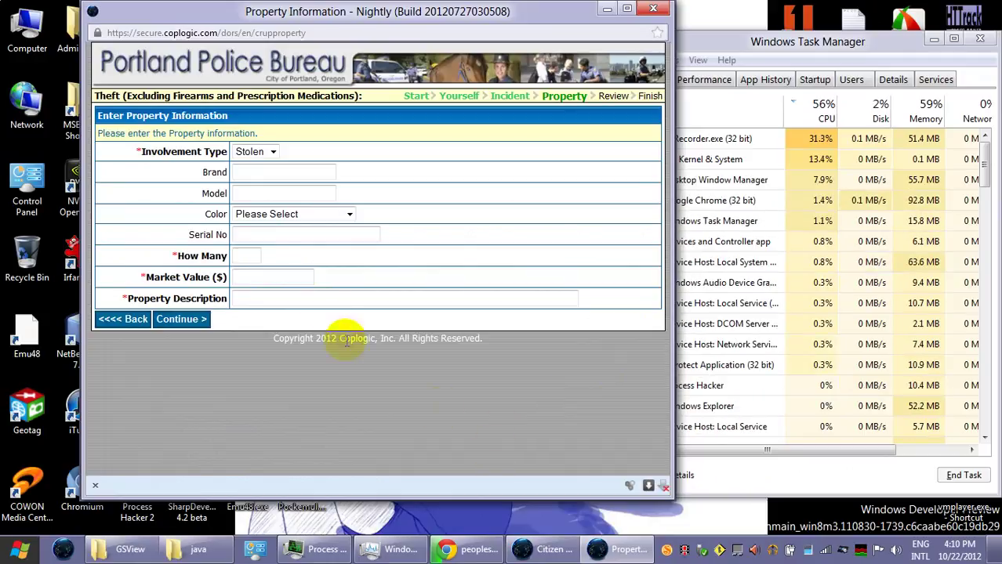
Step: Enter a quantity of 1 and a market value of $1.99 for the first stolen item
text(1)
click(271, 279)
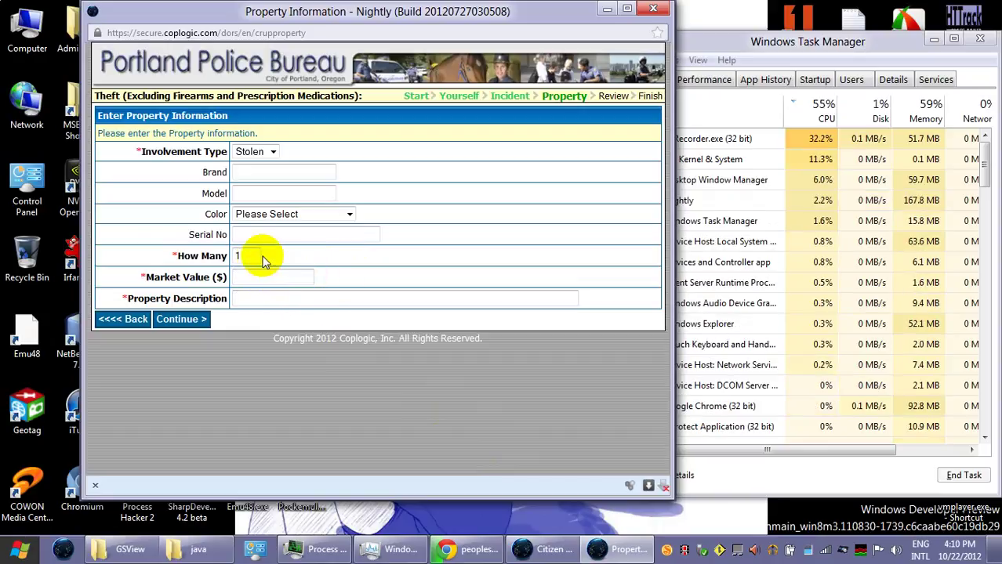
text(1.99)
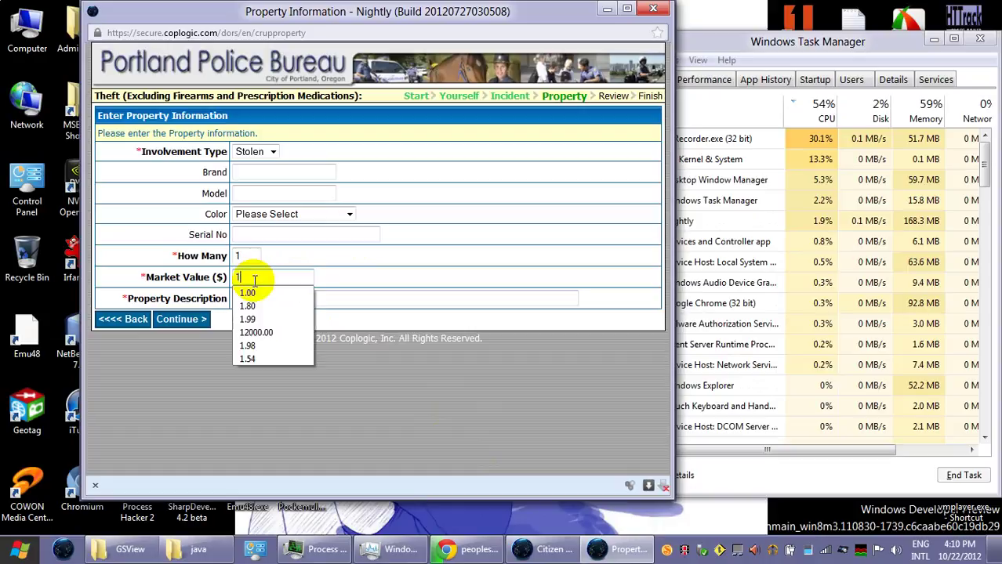
Step: Describe the item as "bigger tote bag from Fred Meyer" and save it to the property list
click(334, 296)
text(bigger tote )
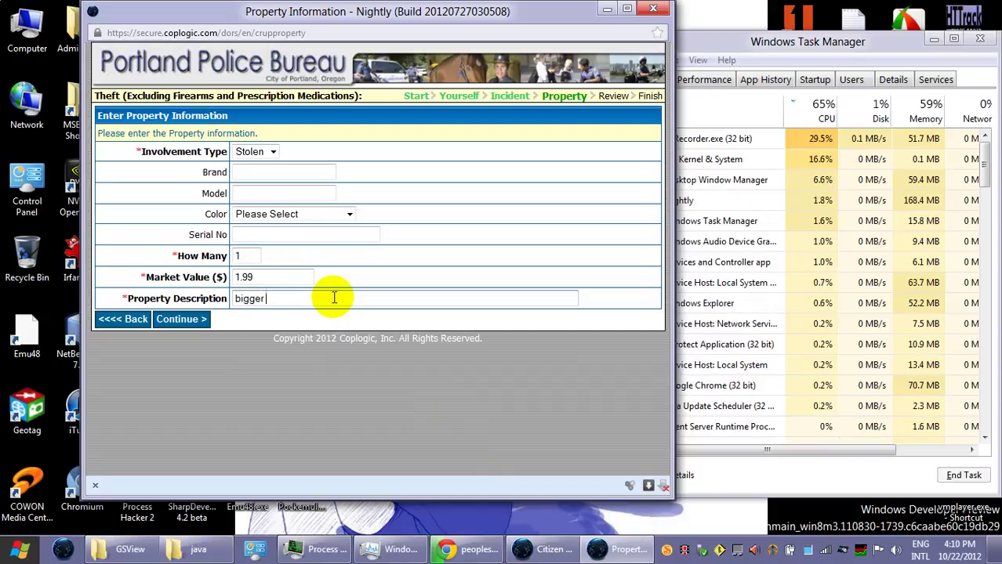
text(bag)
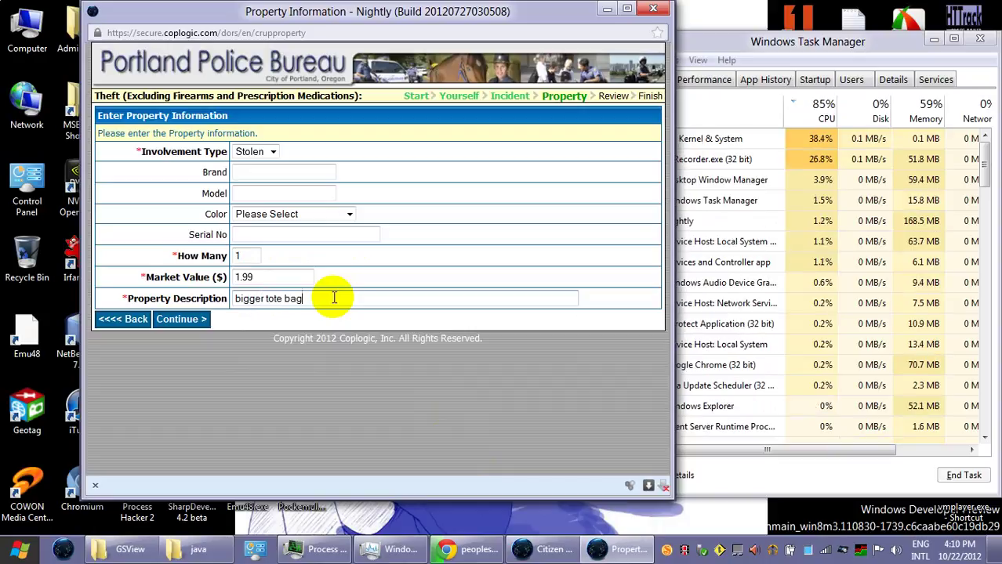
text( from Fr)
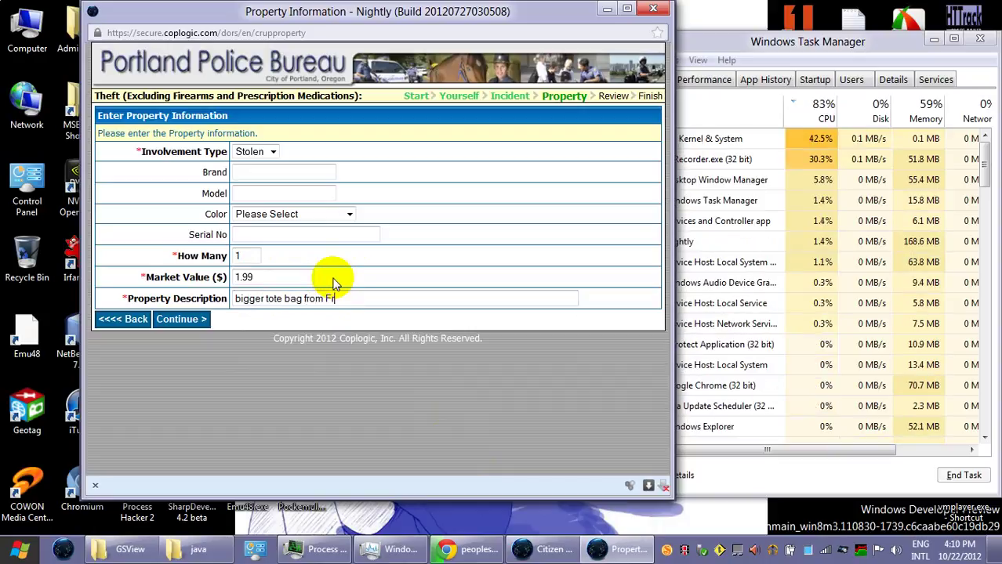
text(ed Meyte)
key(BackSpace)
key(BackSpace)
text(er)
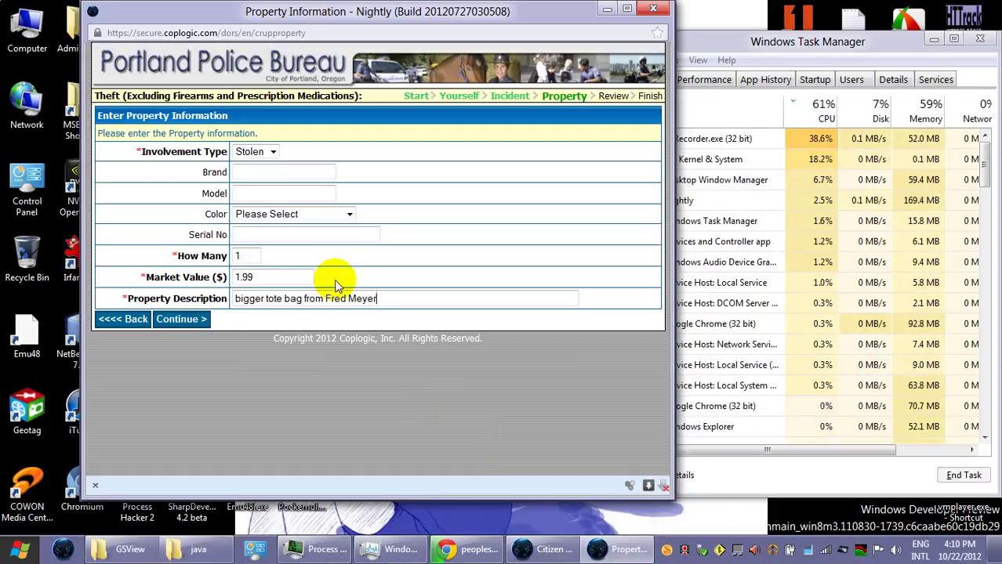
click(190, 319)
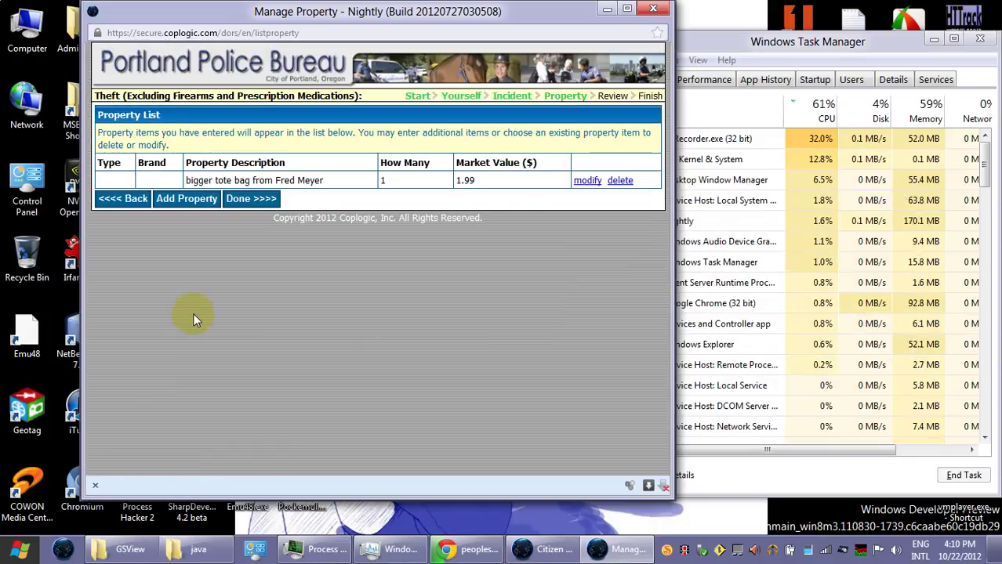
Step: Start another property item with a quantity of 1 and a market value of $1.99
click(169, 198)
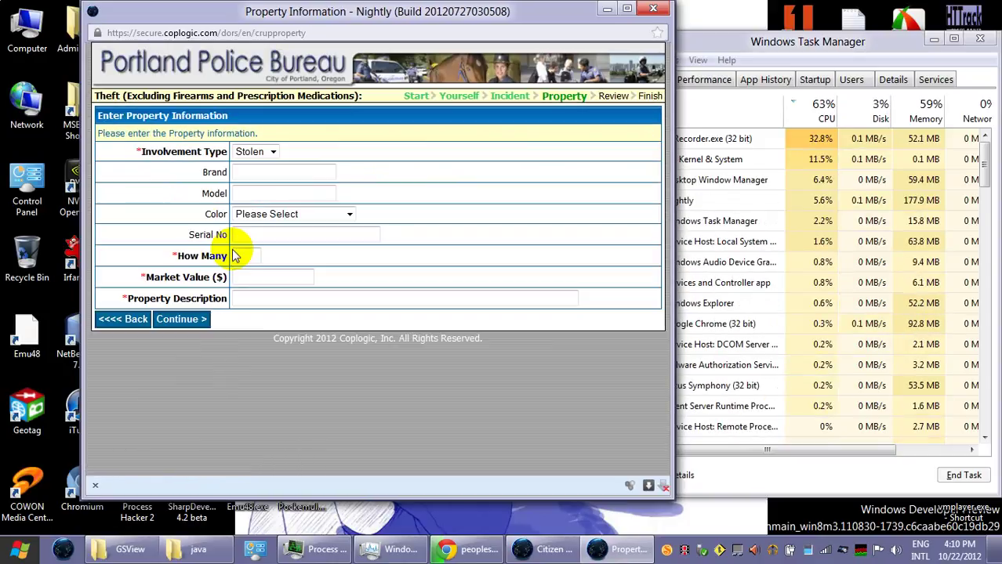
click(247, 255)
text(1)
click(259, 276)
text(0.99)
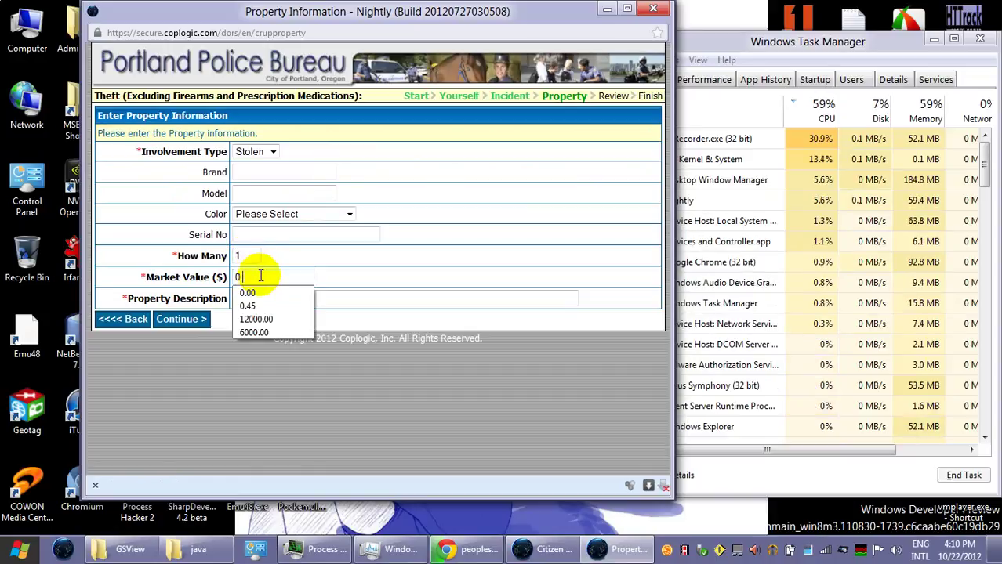
click(311, 297)
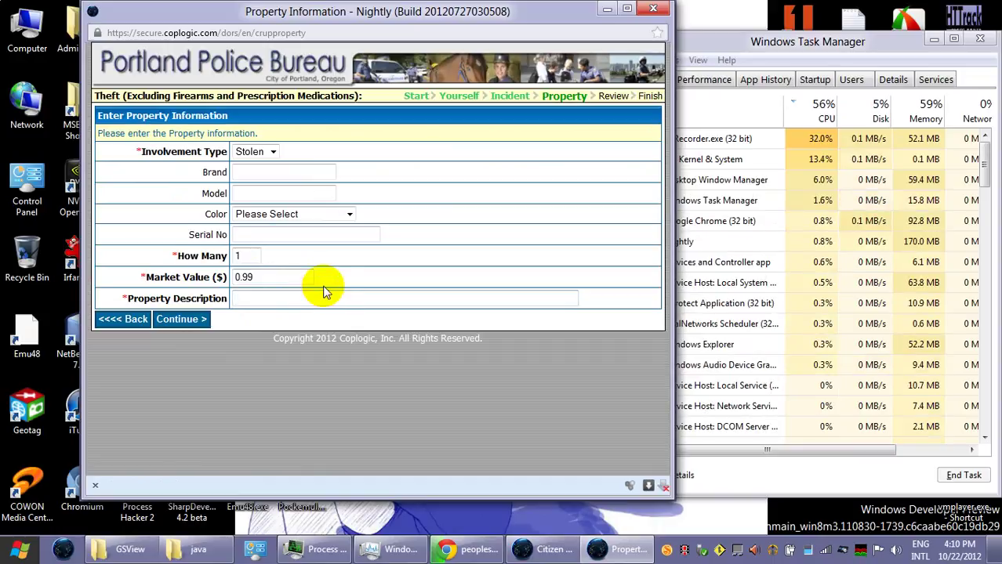
double_click(239, 278)
text(1.99)
Step: Describe the second item as "insulated inner tote bag from Fred Meyer" and save it to the property list
click(339, 298)
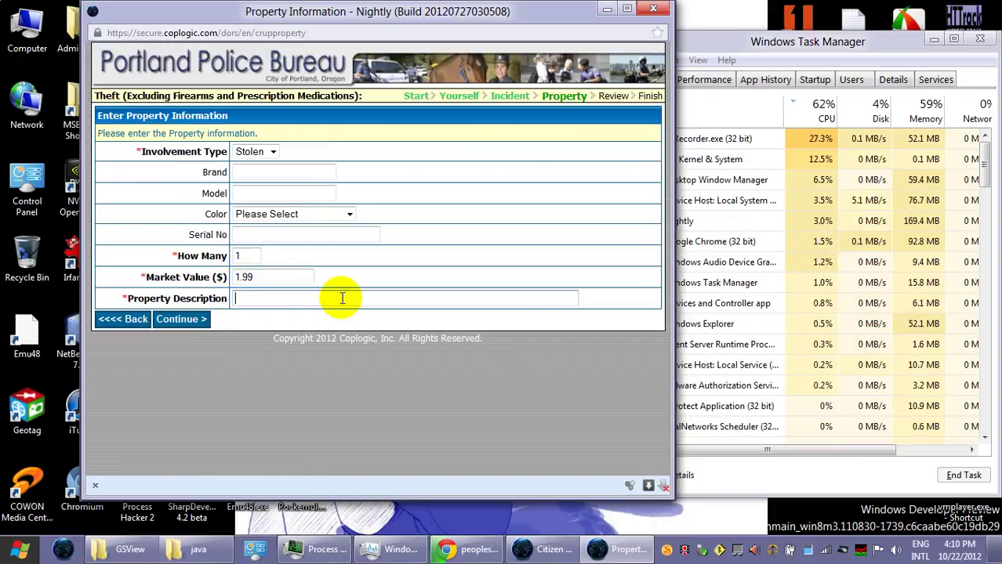
text(insu)
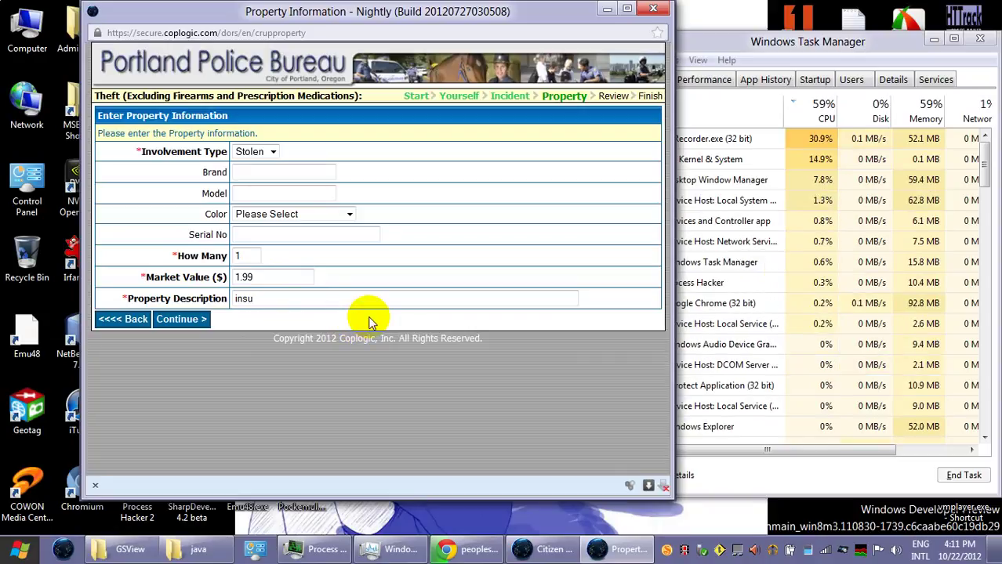
click(329, 300)
text(lated )
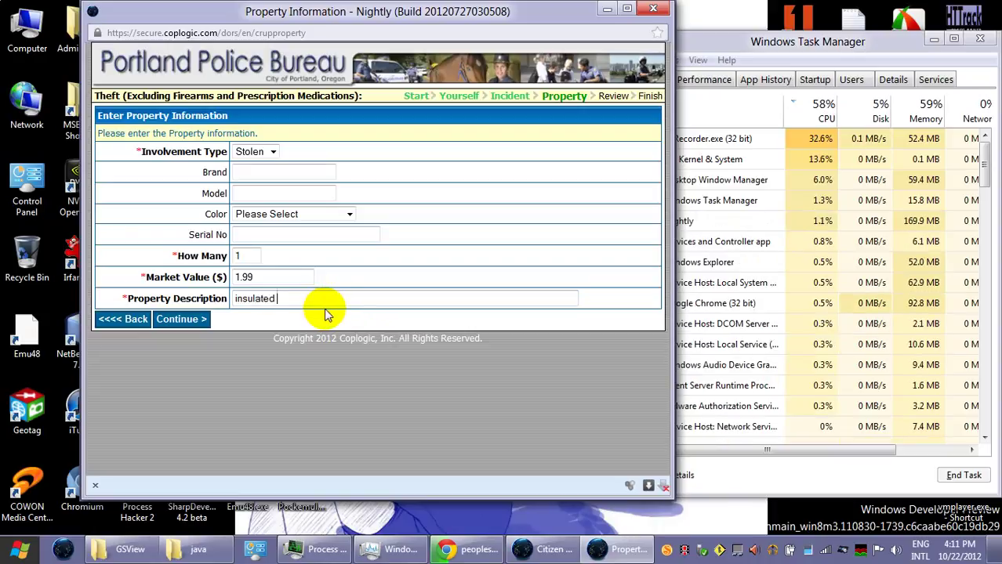
text(inner)
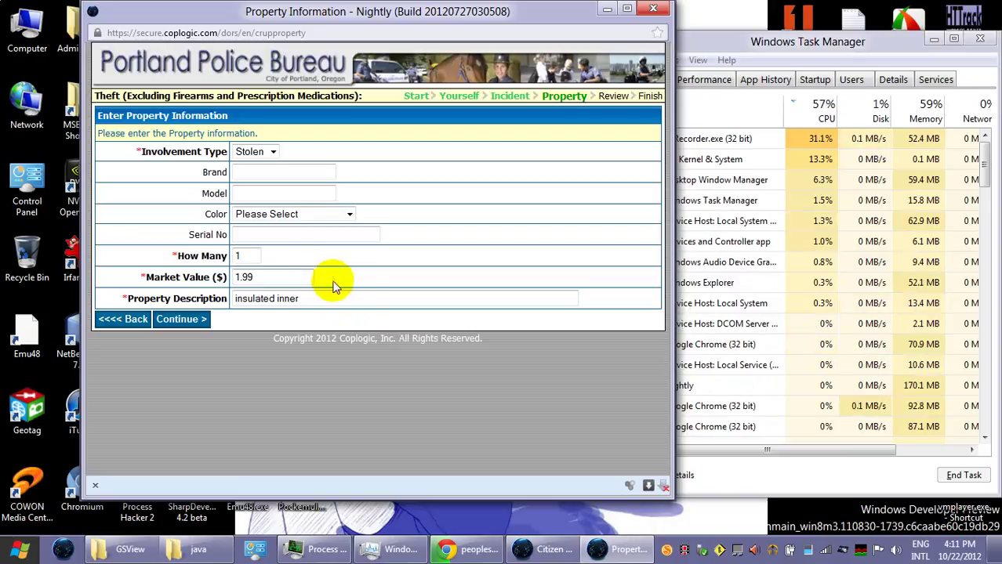
click(359, 298)
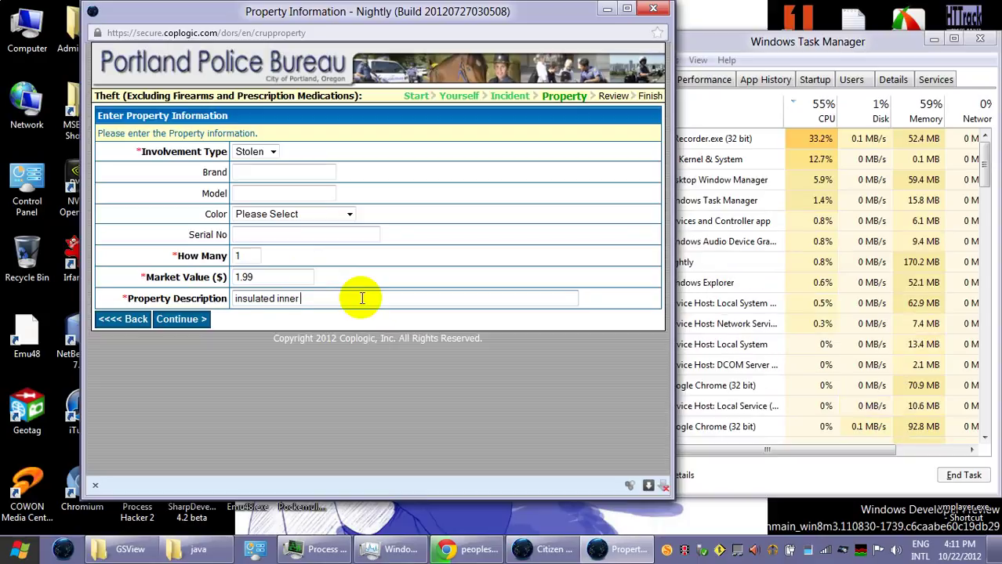
text(tote bag)
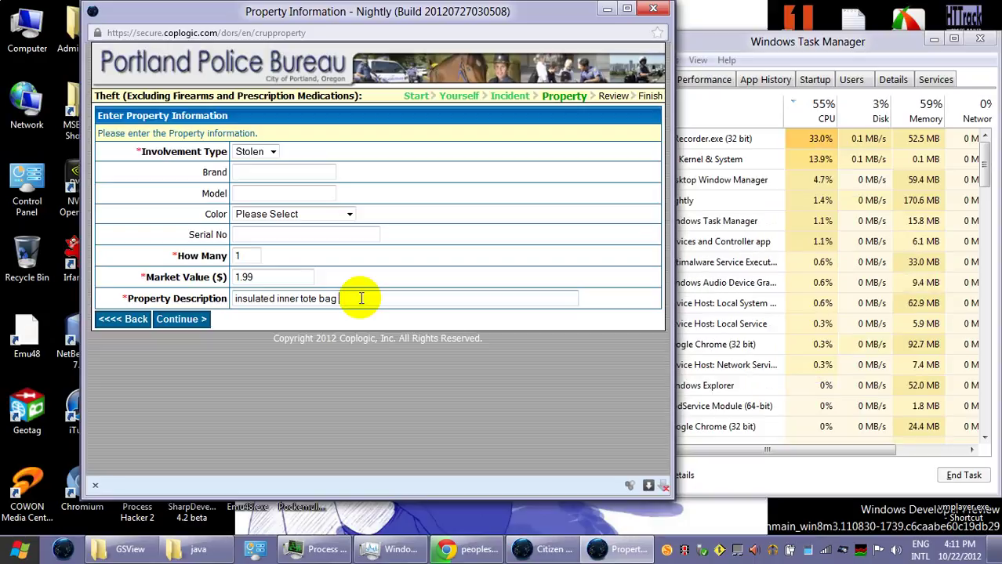
text( from Fred Me)
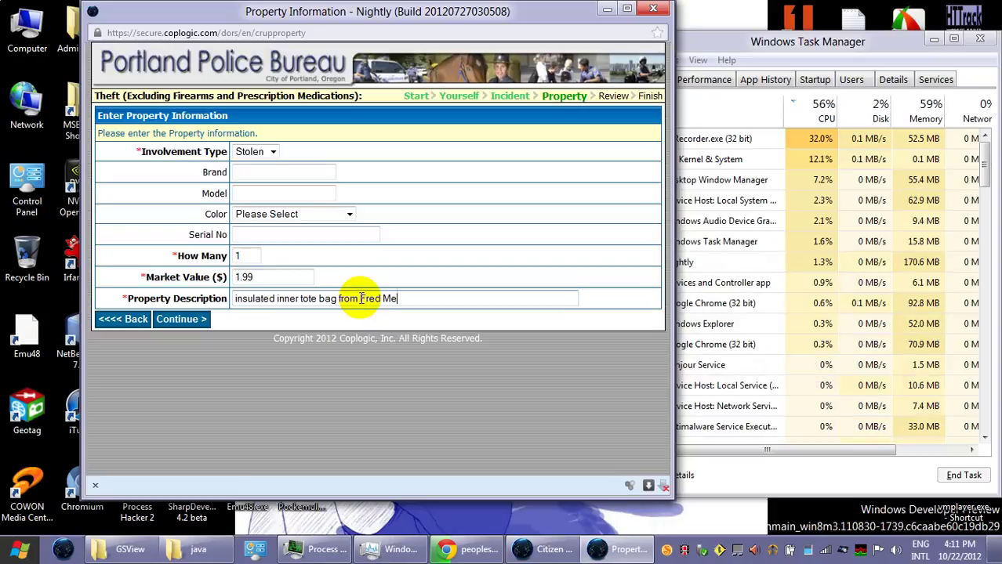
text(yer)
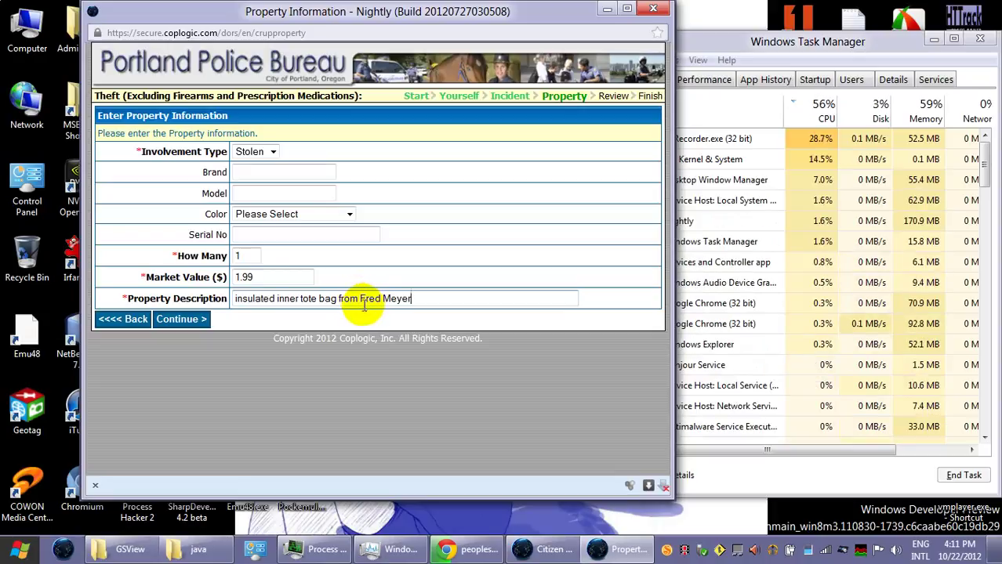
click(208, 320)
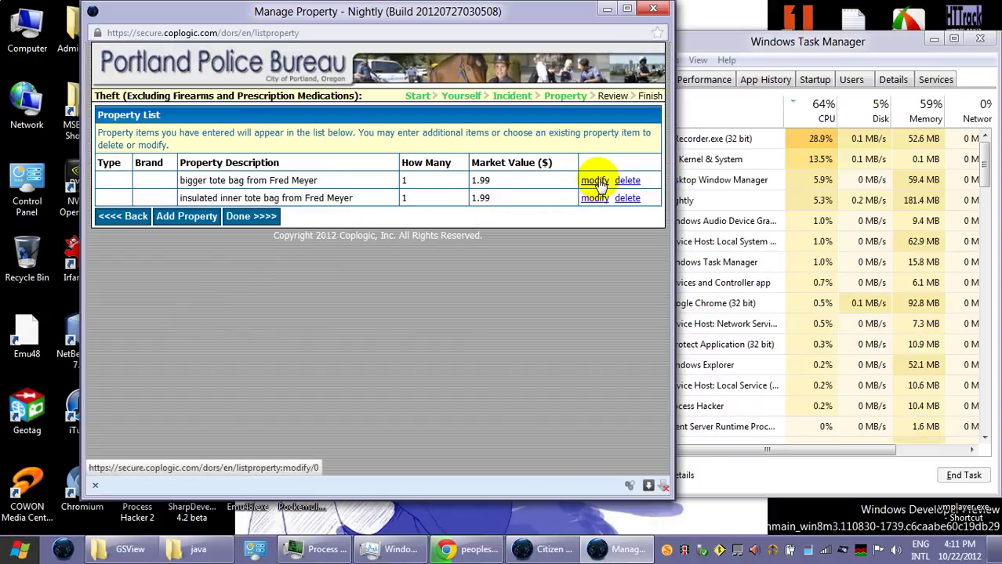
Step: Modify the bigger tote bag's market value to $0.99 and save the change
click(594, 181)
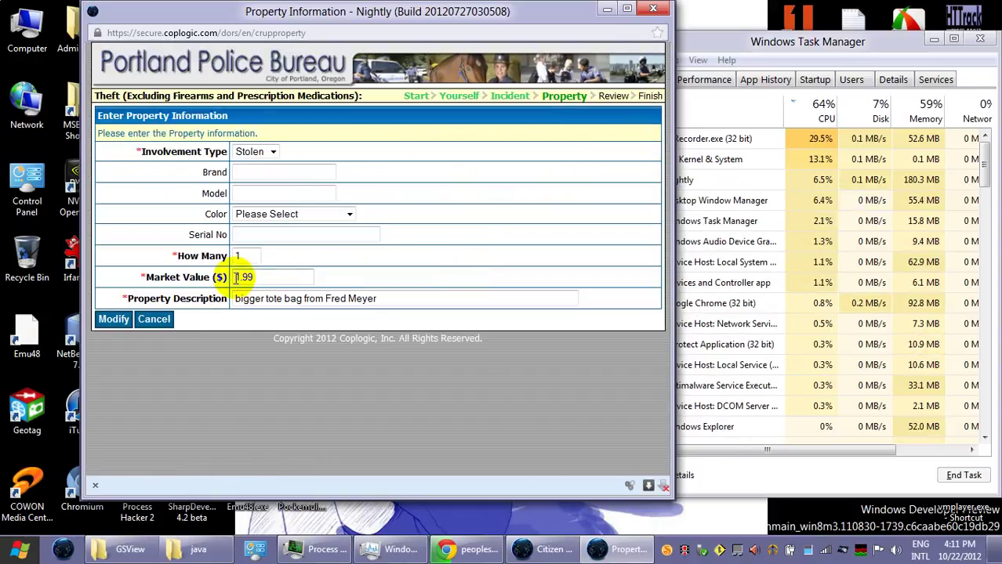
click(238, 277)
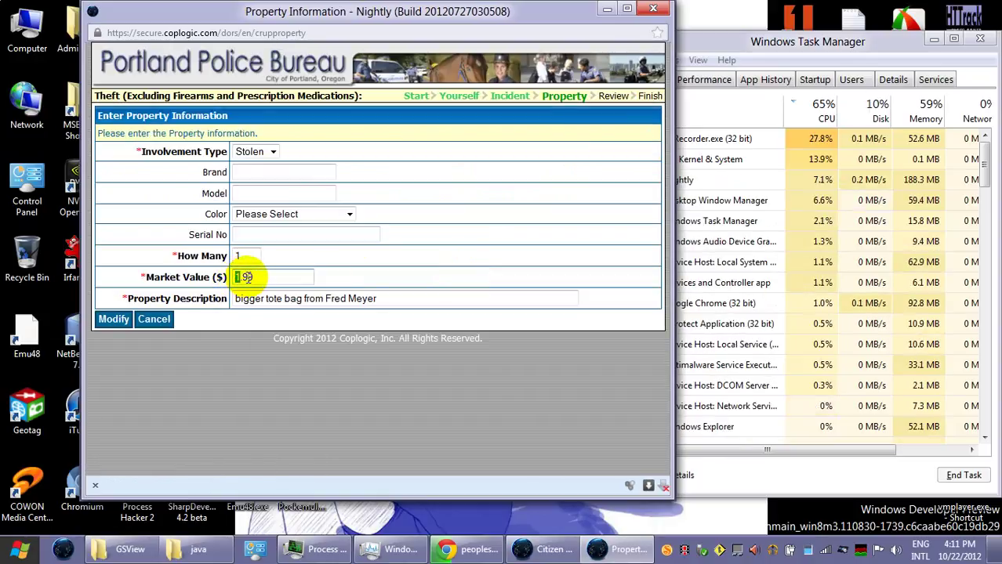
click(120, 321)
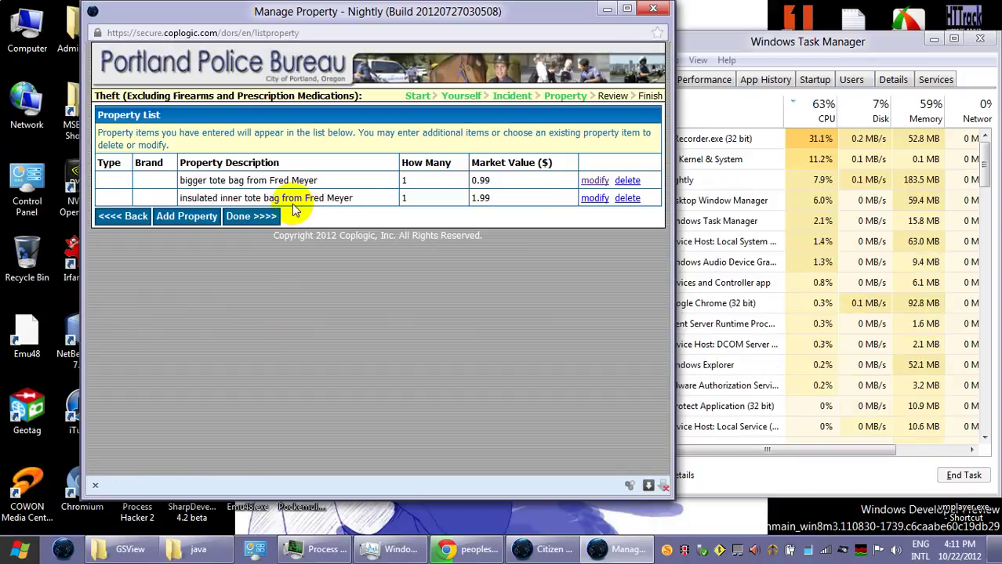
Step: Start a third property item with a quantity of 1 and a market value of $1.00
click(209, 222)
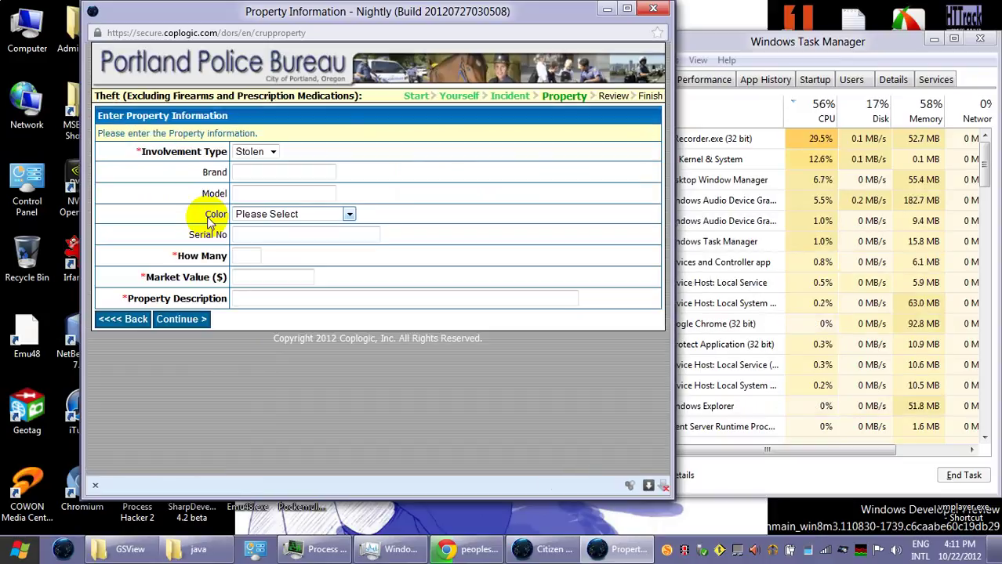
click(259, 252)
text(1)
click(286, 277)
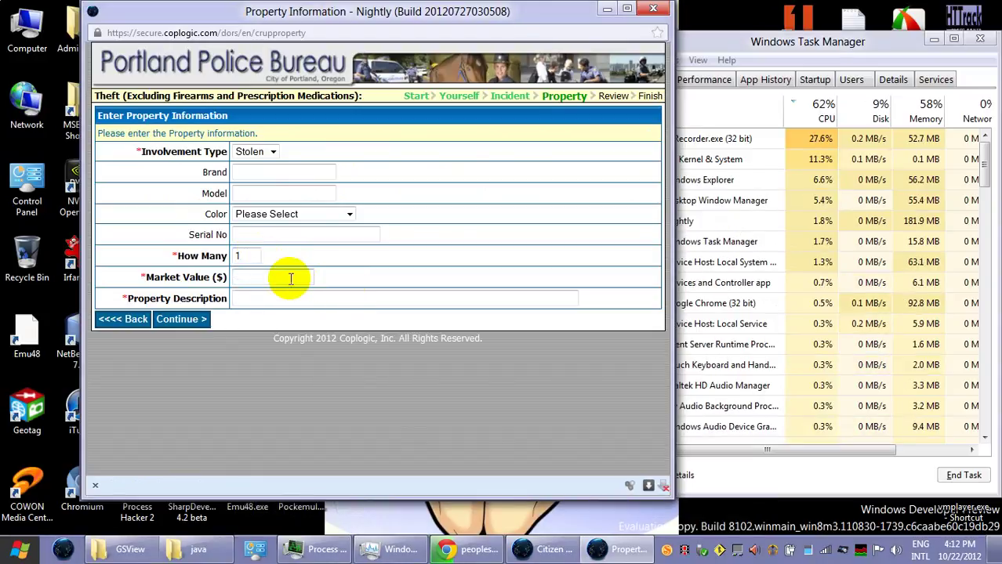
text(1)
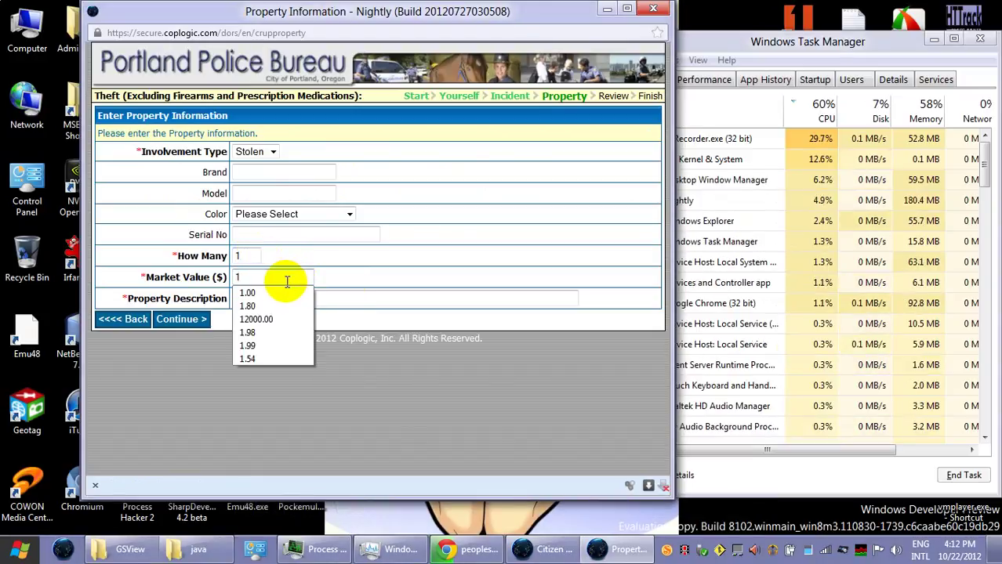
click(273, 295)
Step: Describe the third item as "bottle of sanitizer from Dollar Tree" and save it to the property list
click(289, 301)
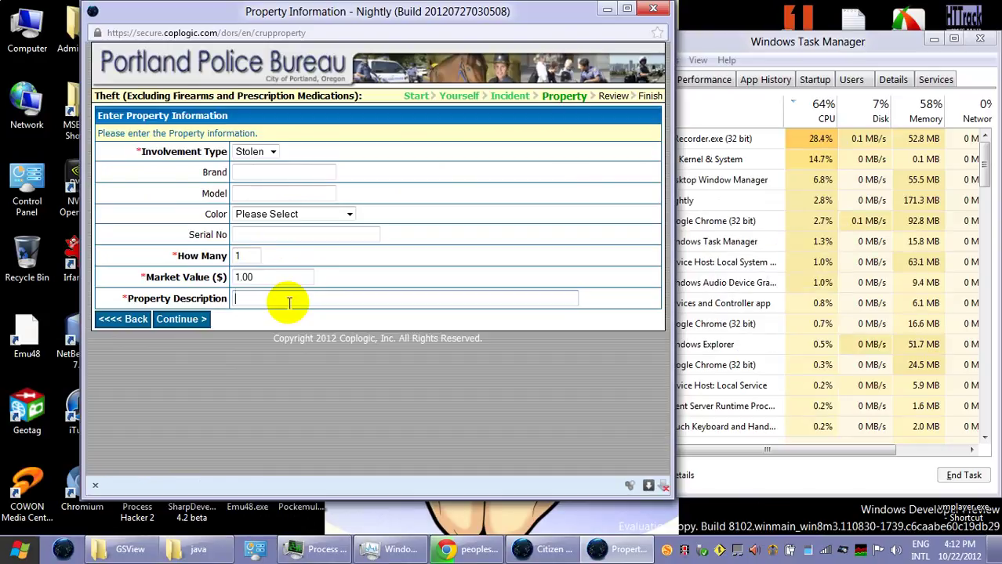
text(sani)
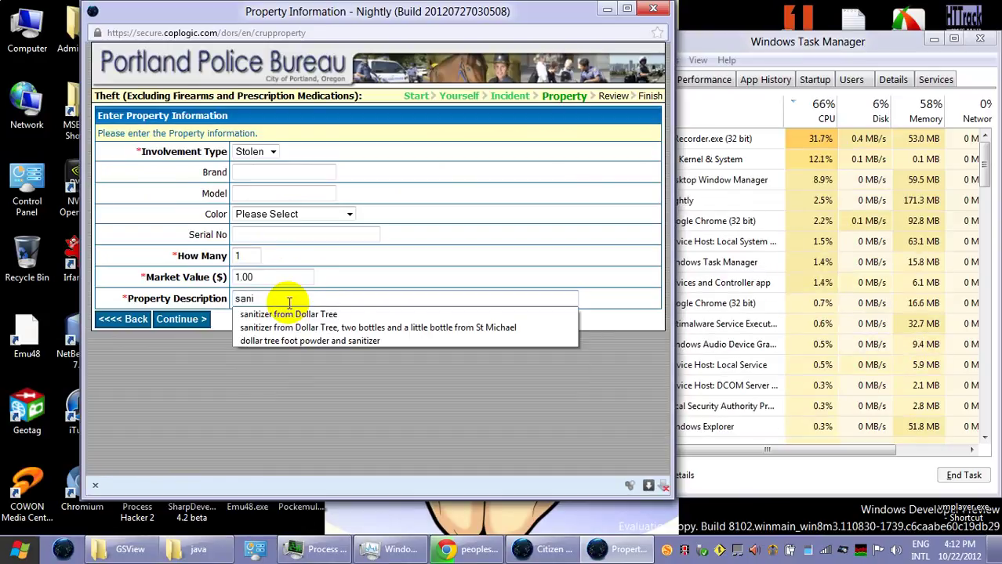
key(Escape)
text(bottle )
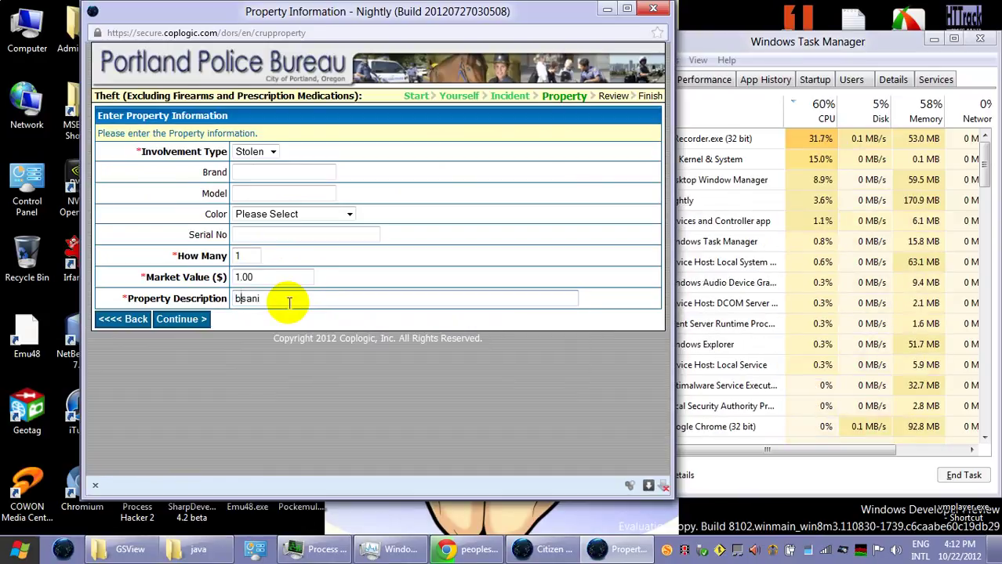
text(of sani)
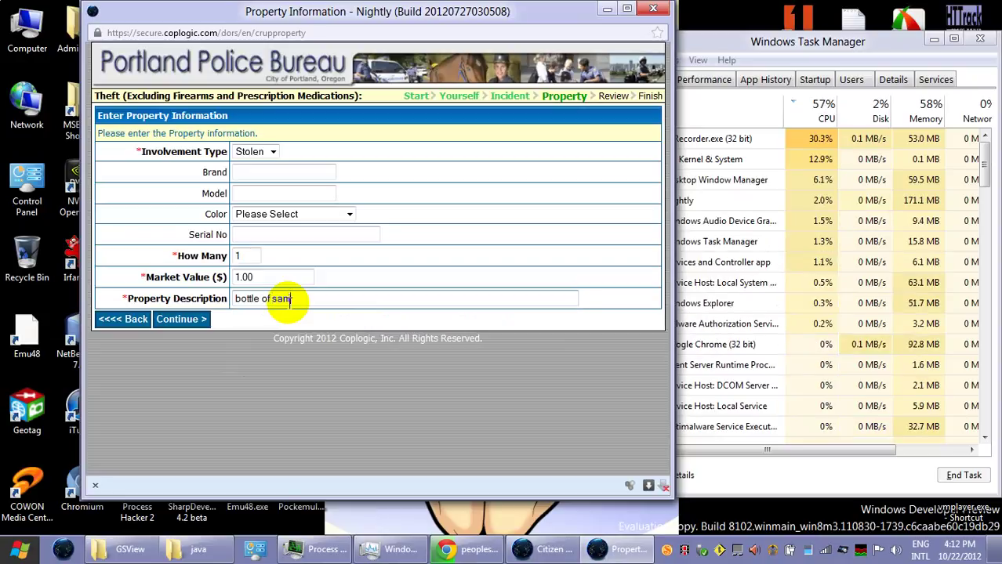
text(tizer from )
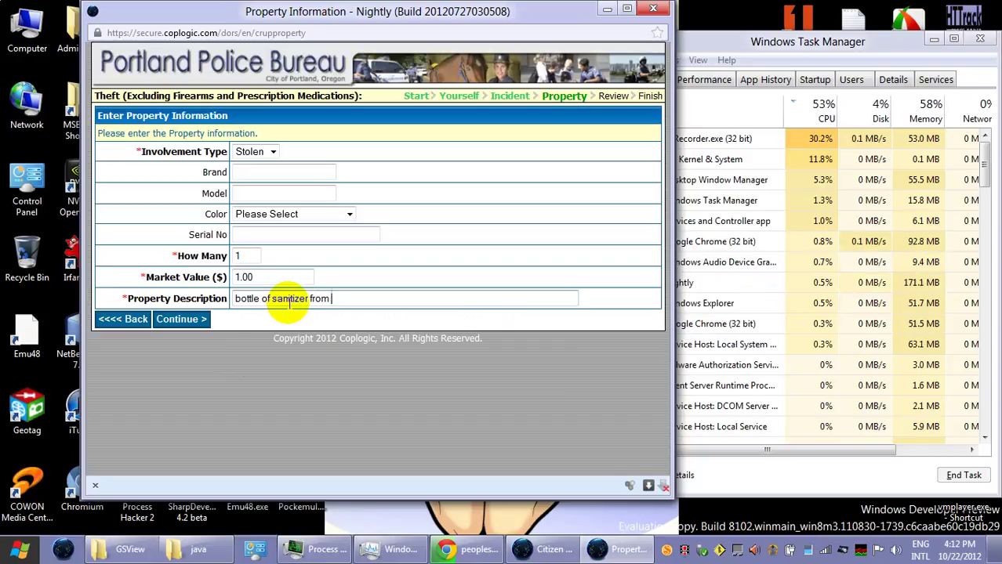
text(Dollar Tree)
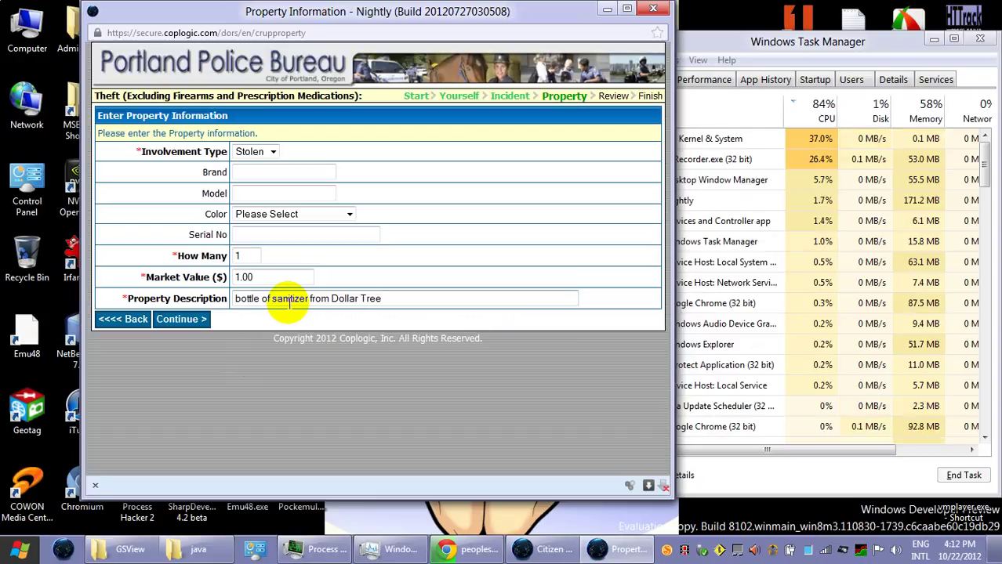
click(195, 328)
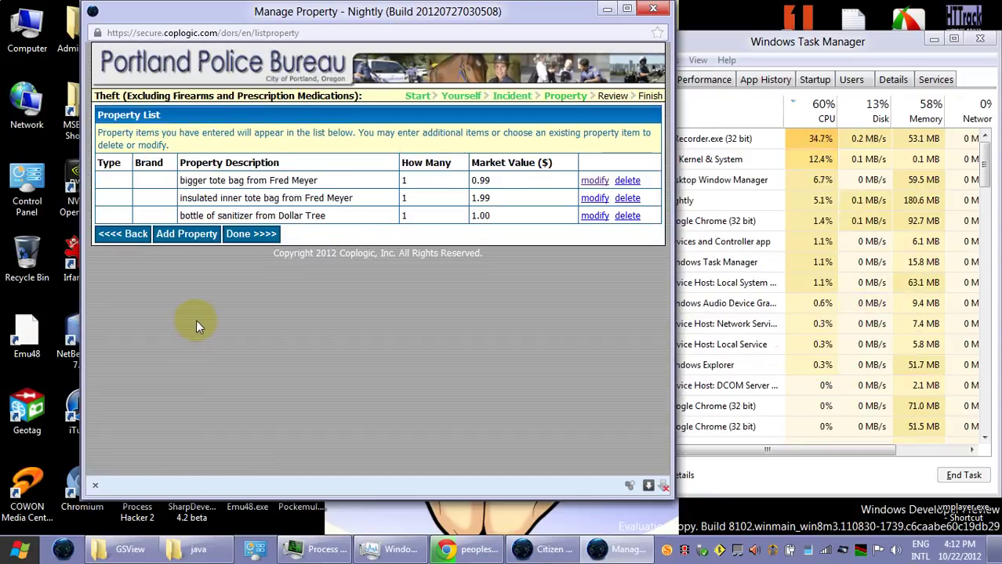
Step: Start a fourth property item with "Eucerin" as its brand
click(193, 235)
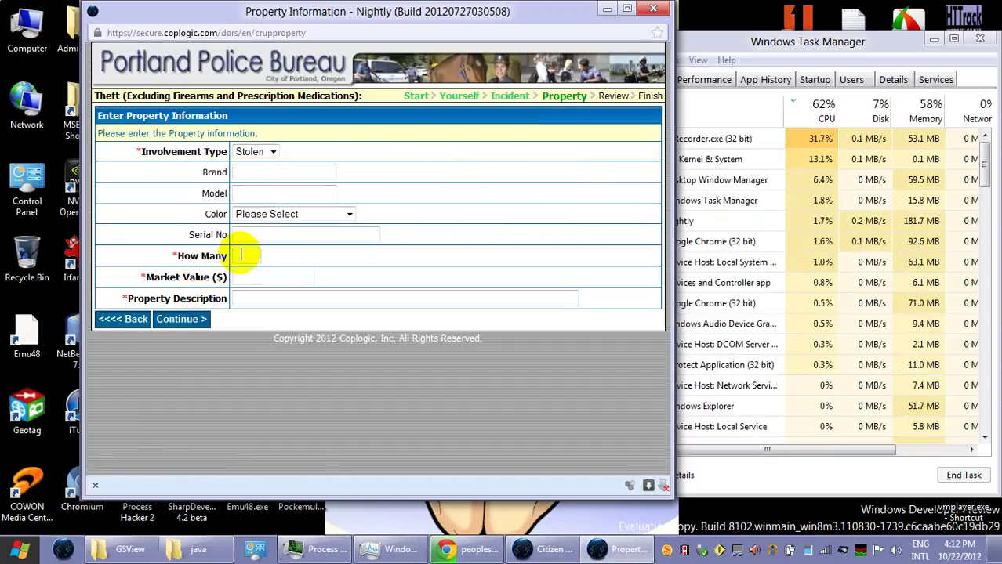
click(247, 174)
text(eUCERIN)
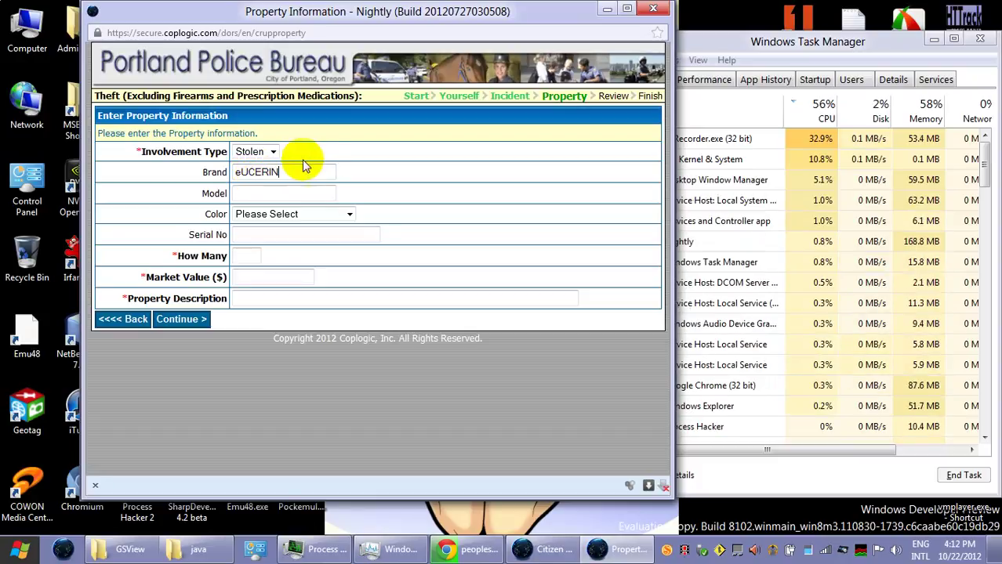
key(ctrl+a)
key(BackSpace)
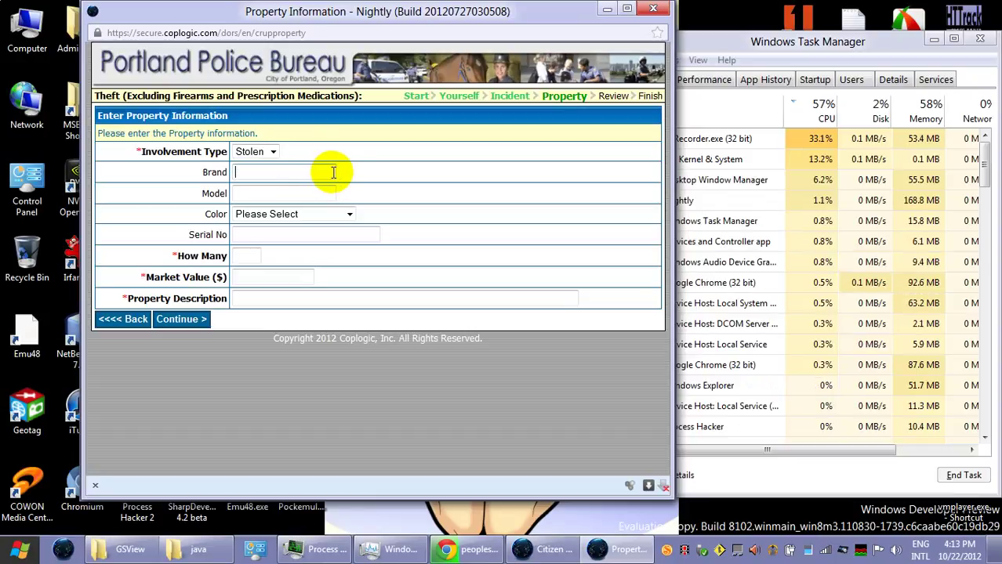
text(Eucerin)
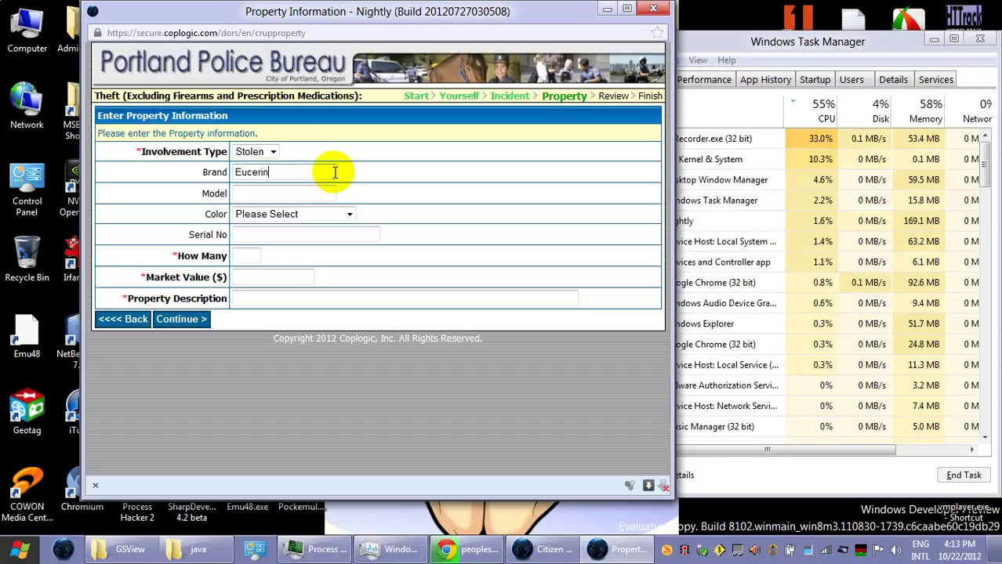
Step: Give the Eucerin item a quantity of 1 and a market value of $1.30
click(246, 255)
text(1)
click(269, 278)
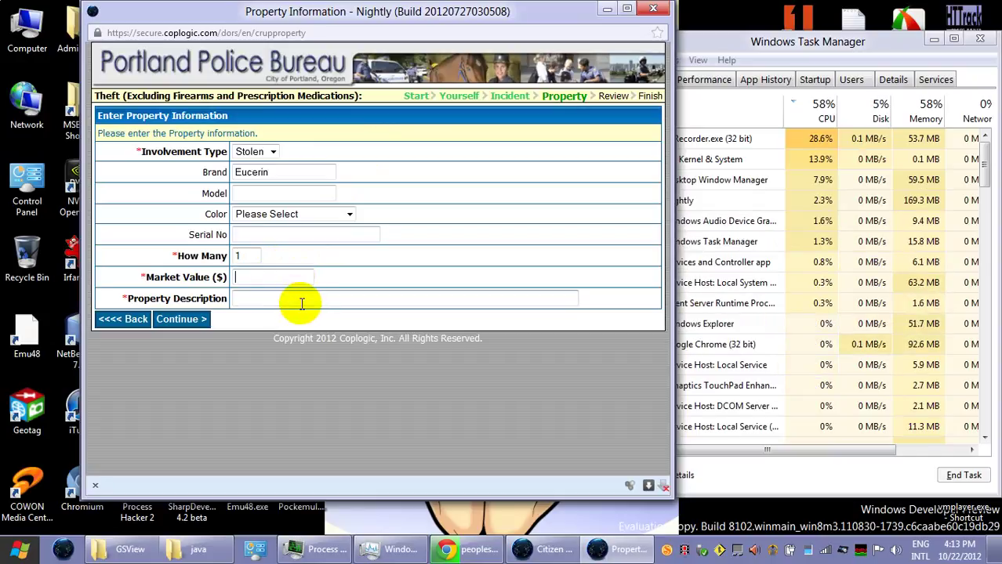
text(1.)
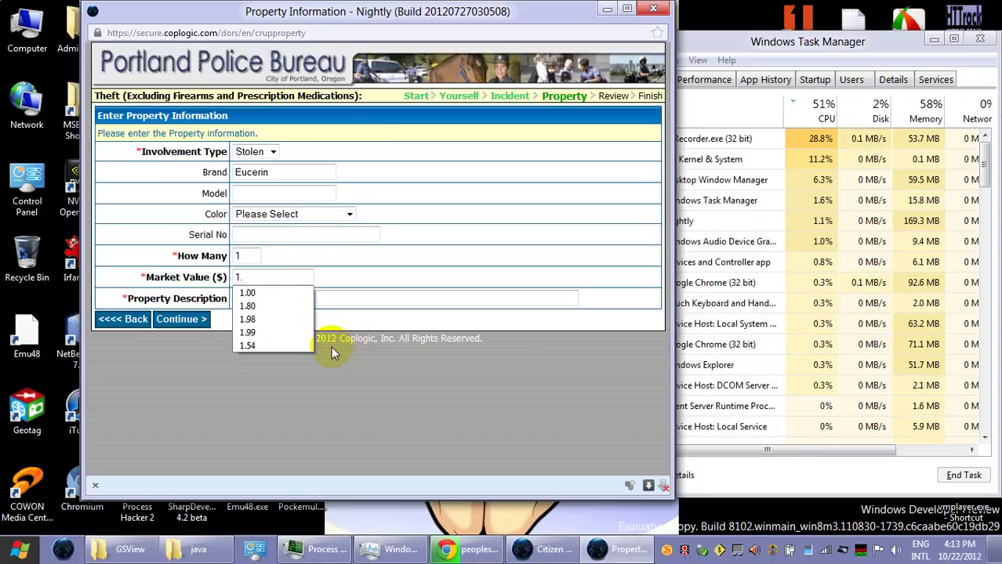
text(30)
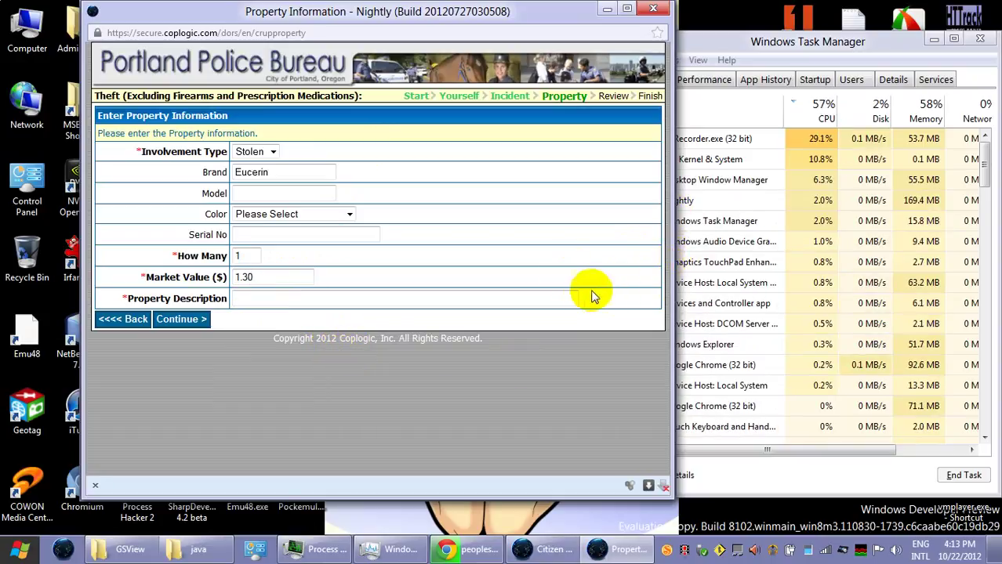
Step: Describe the Eucerin item as "soothing cream from Fred Meyer" and save it to the property list
click(547, 296)
text(soothing cream)
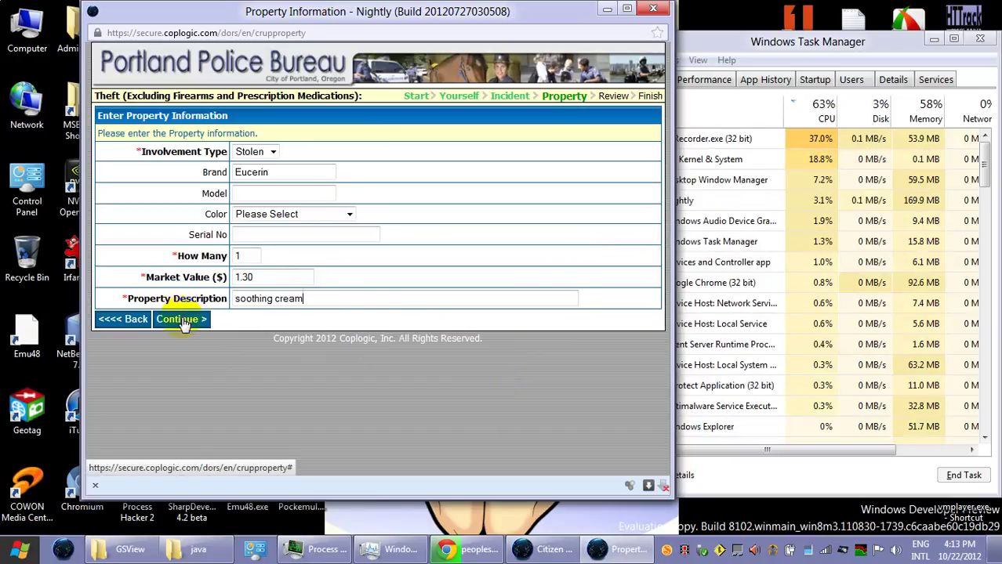
text(from Fred Meyer)
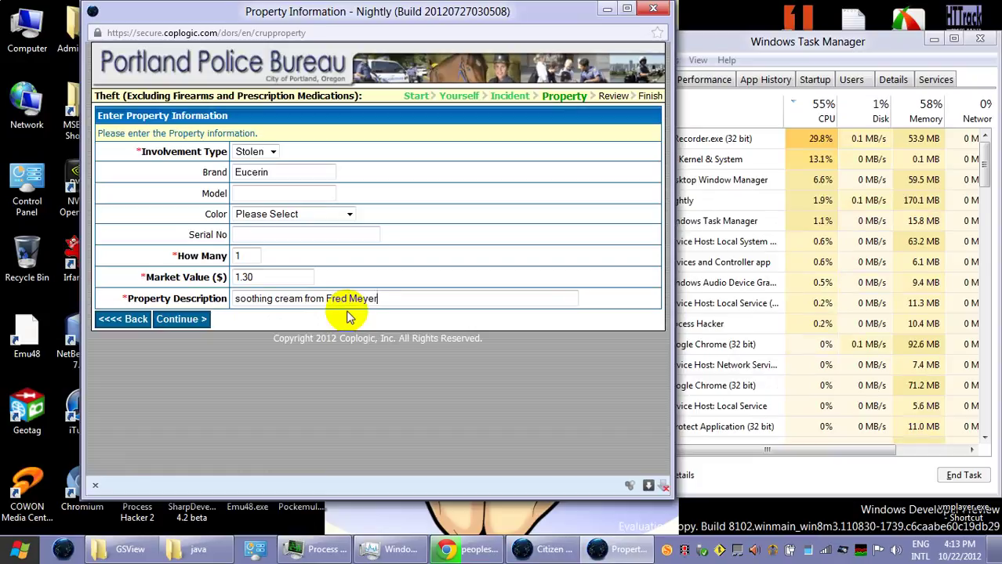
click(188, 320)
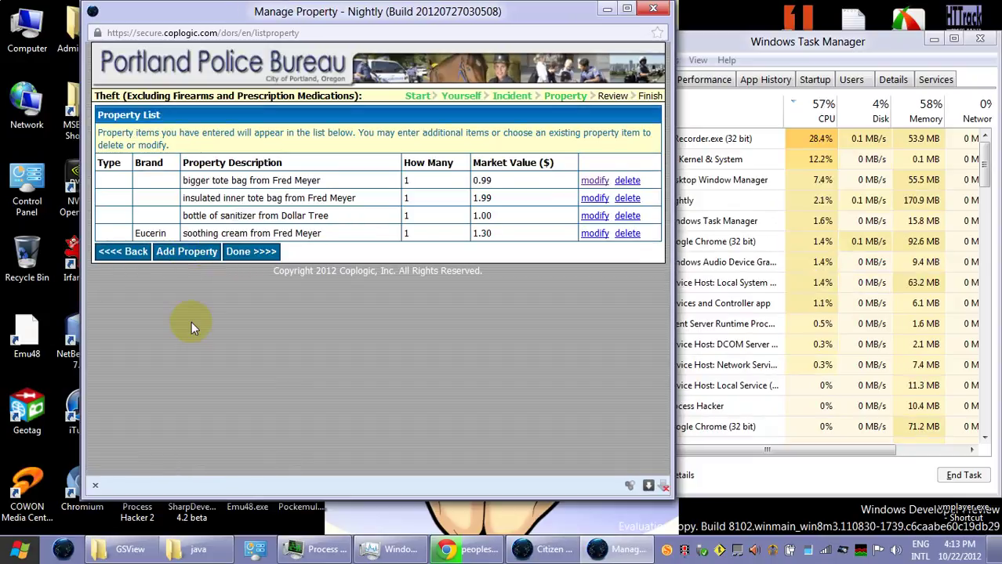
Step: Start a fifth property item with a quantity of 1 and a market value of $1.59
click(199, 259)
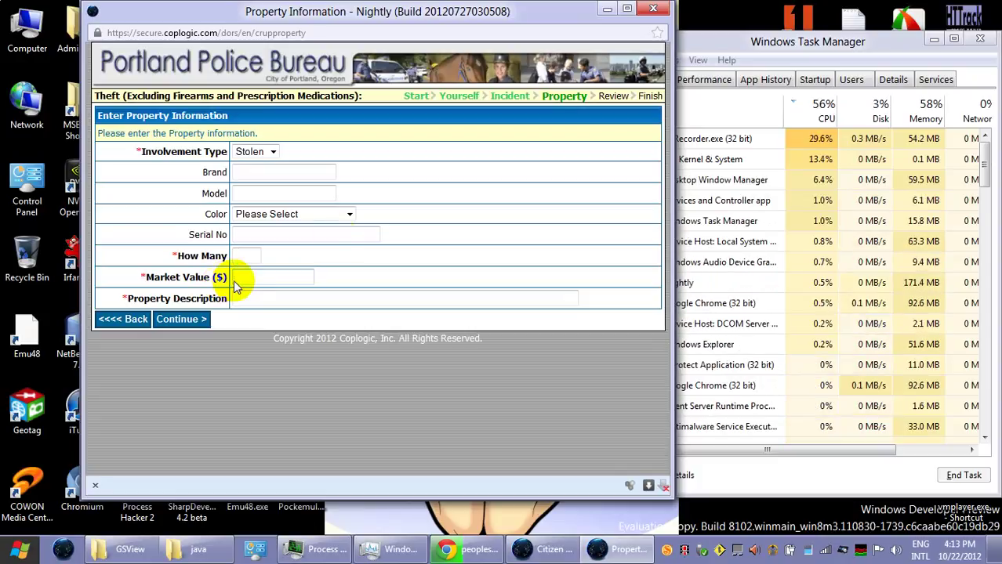
click(251, 256)
text(1)
click(257, 277)
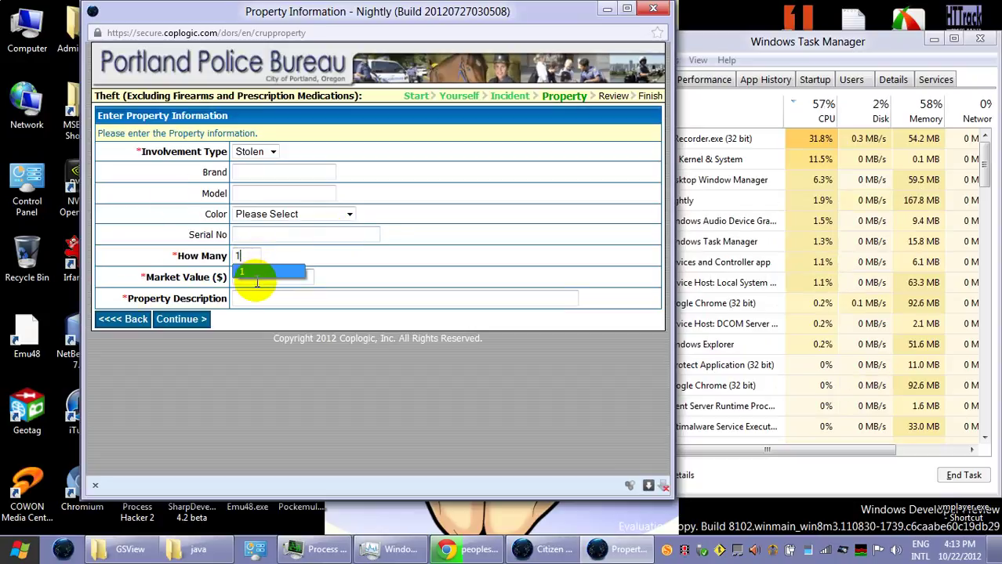
text(1.)
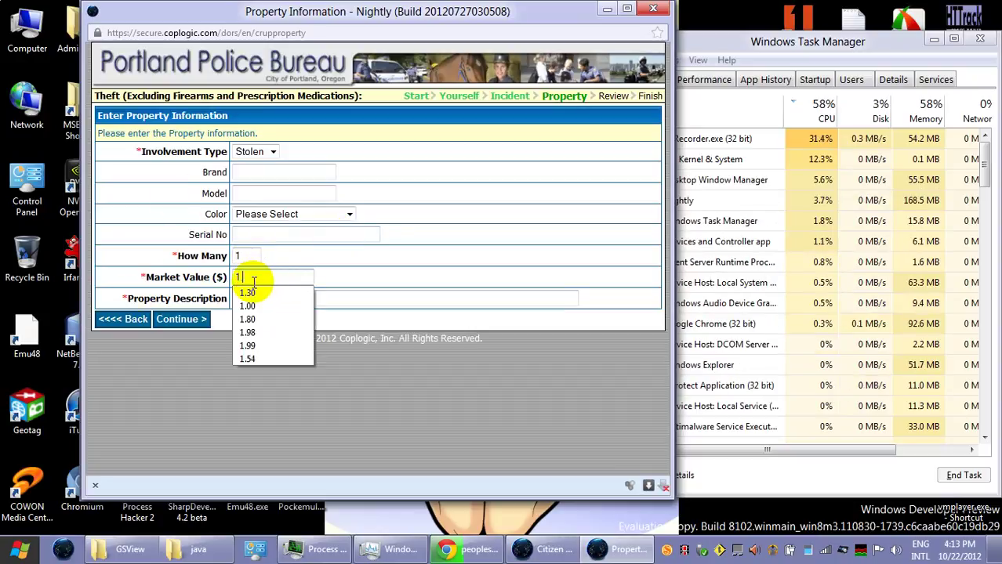
text(59)
Step: Describe the fifth item as "sanitizer with aloe from Fred Meyer" and save it to the property list
click(278, 298)
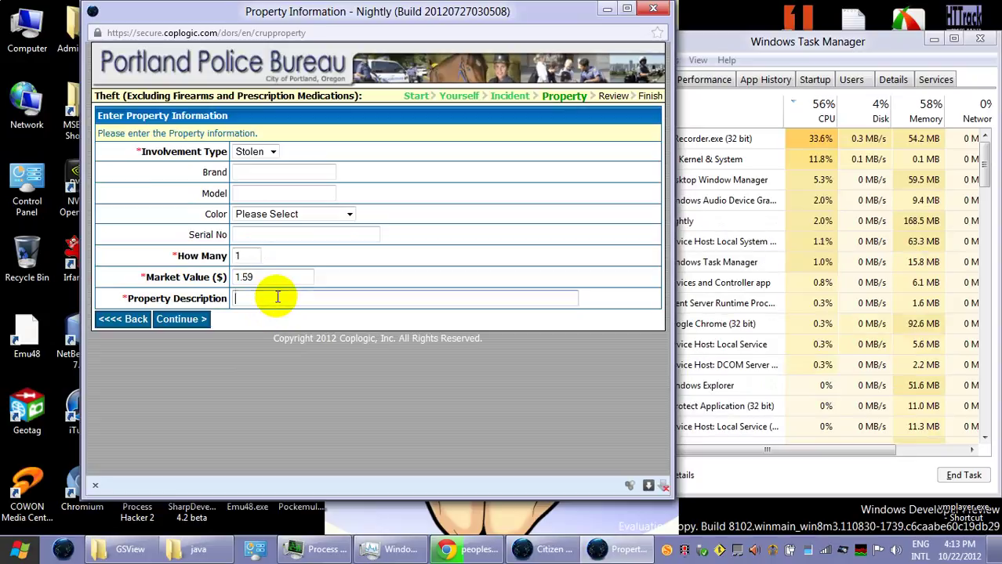
text(sanitizer w)
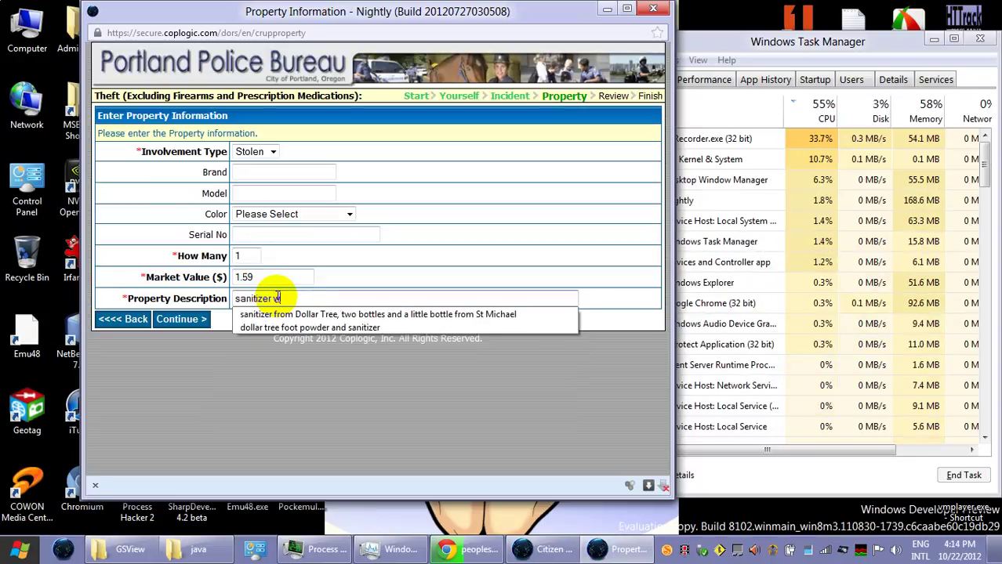
text(ith aloe from Fred Me)
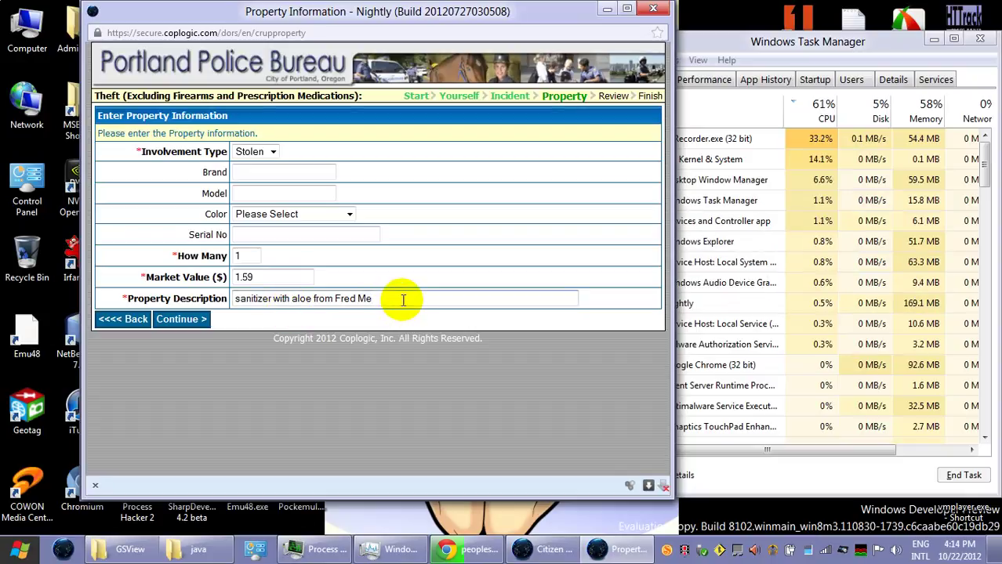
text(yer)
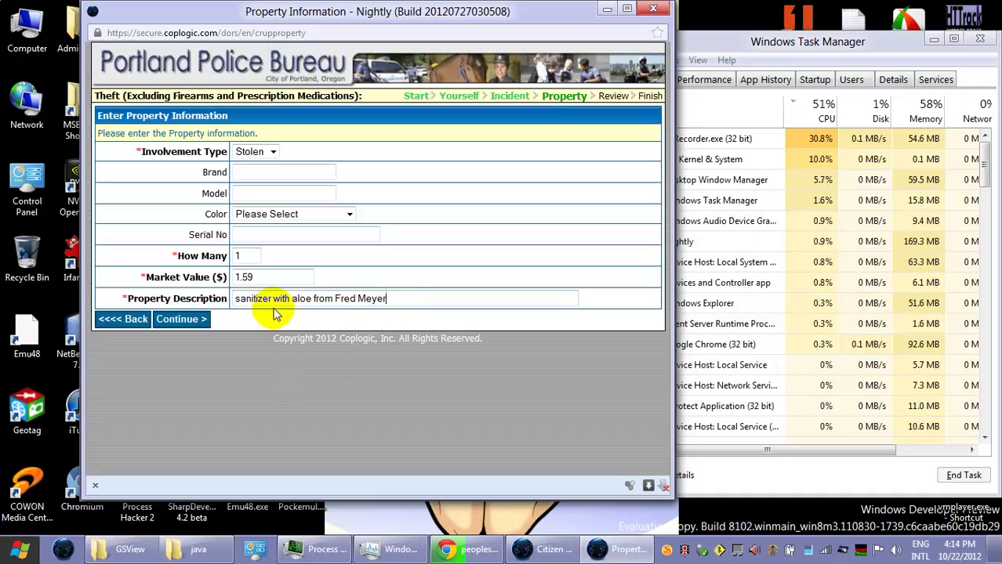
click(195, 322)
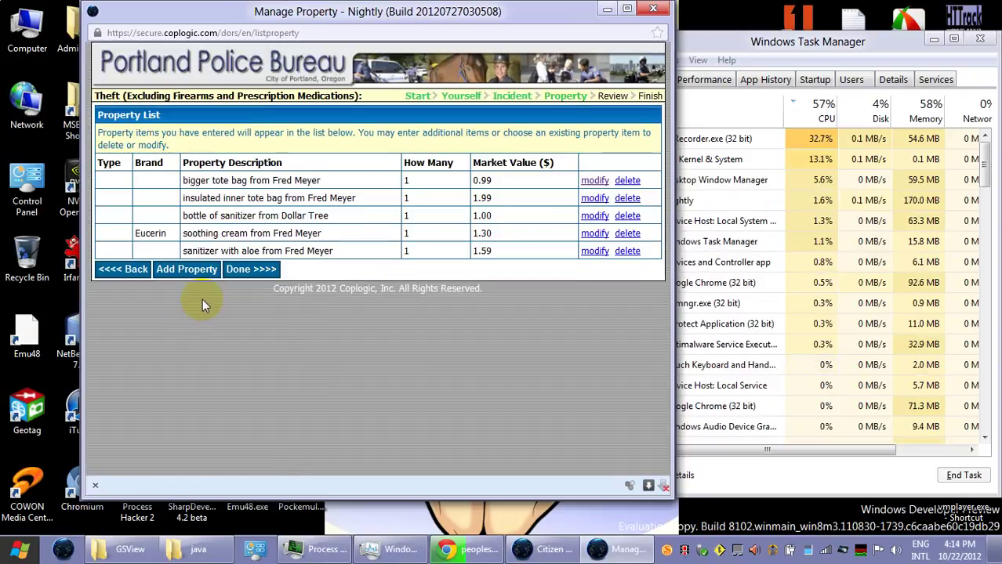
Step: Start a sixth property item with a quantity of 1 and a market value of $1.00
click(199, 270)
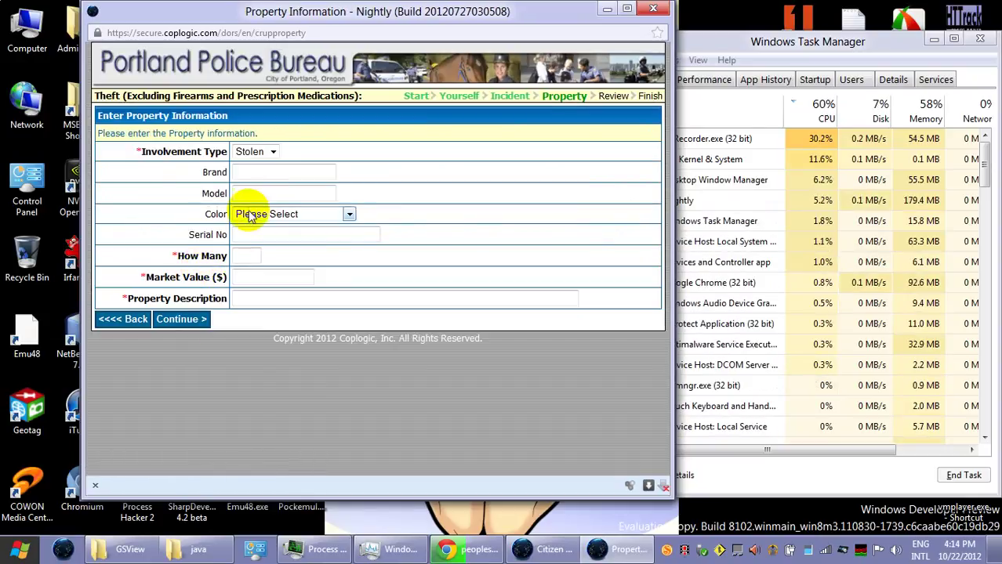
click(257, 254)
text(1)
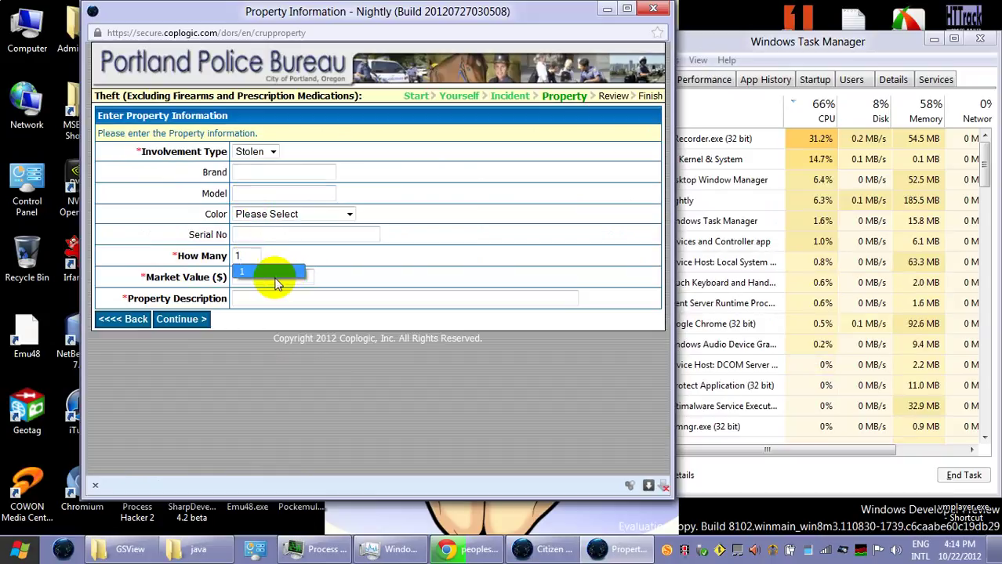
click(271, 276)
text(1)
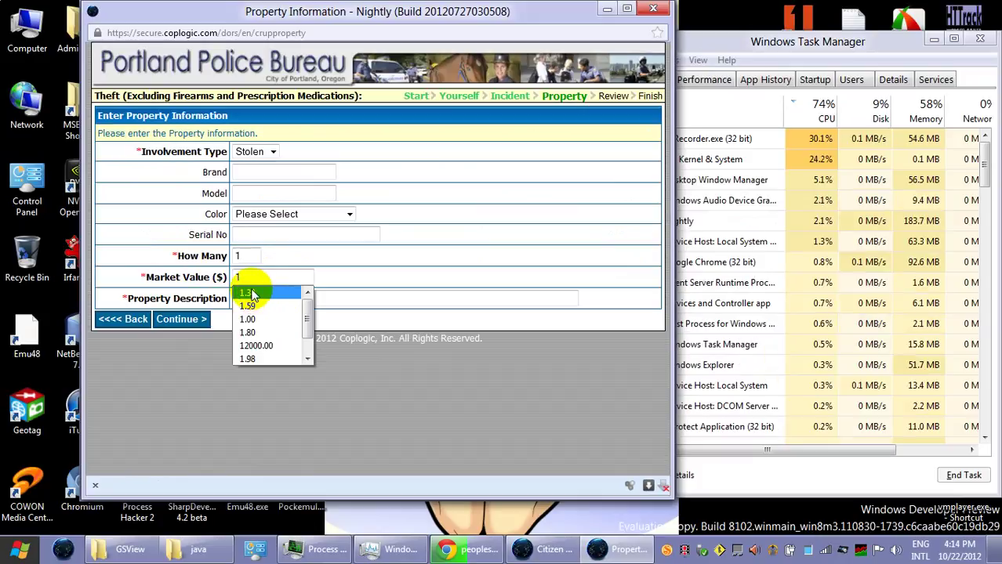
text(.00)
Step: Describe the sixth item as "powder from Dollar Tree" and save it to the property list
click(311, 297)
click(302, 298)
text(powde)
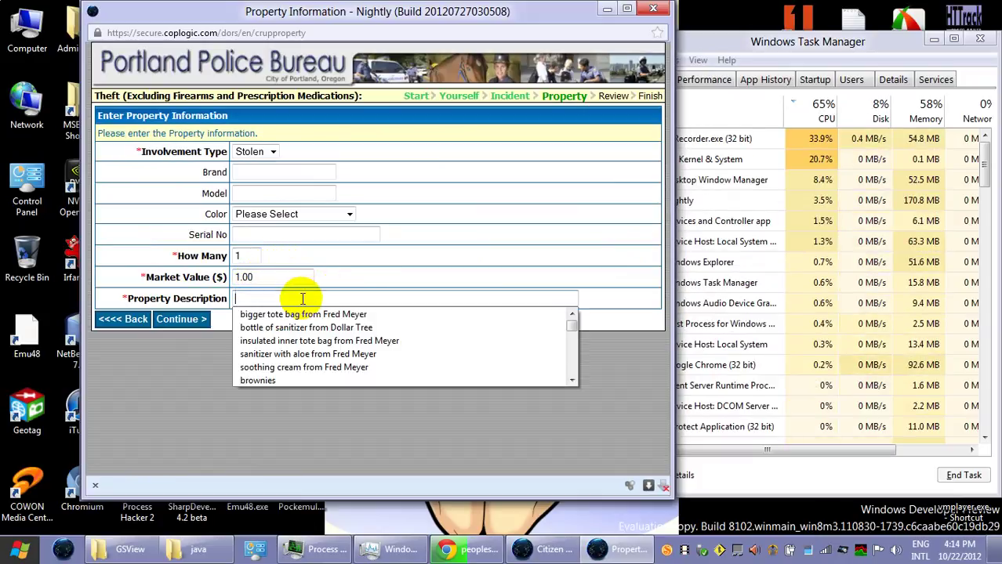
text(r)
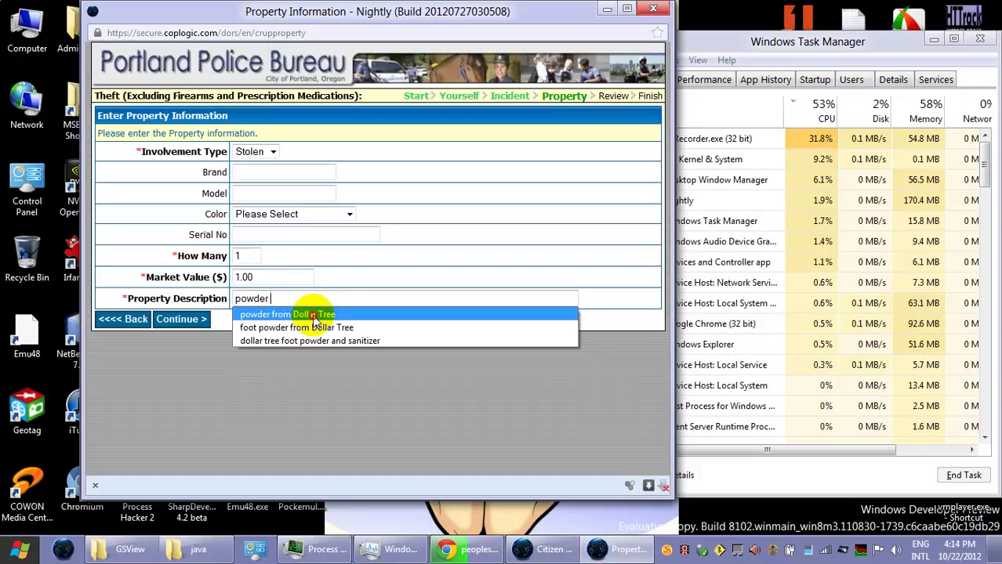
click(291, 314)
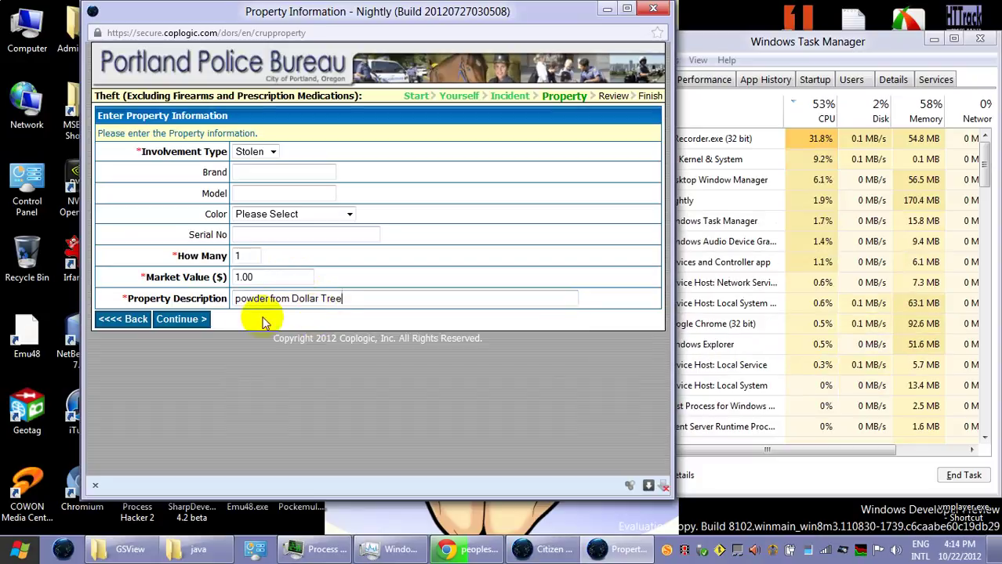
click(187, 320)
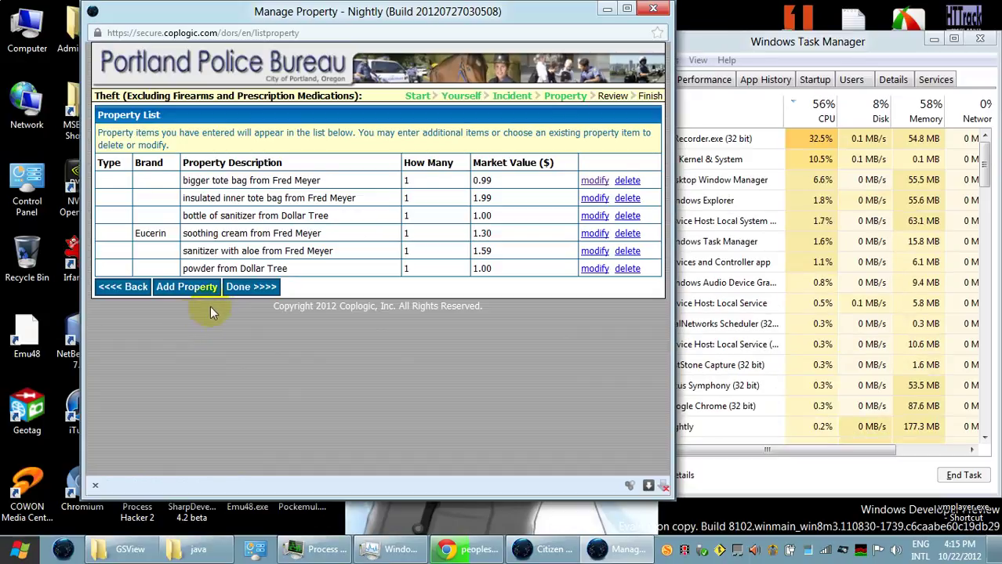
Step: Start a seventh property item with the brand "Top Flight" and the model "70 sheet"
click(211, 287)
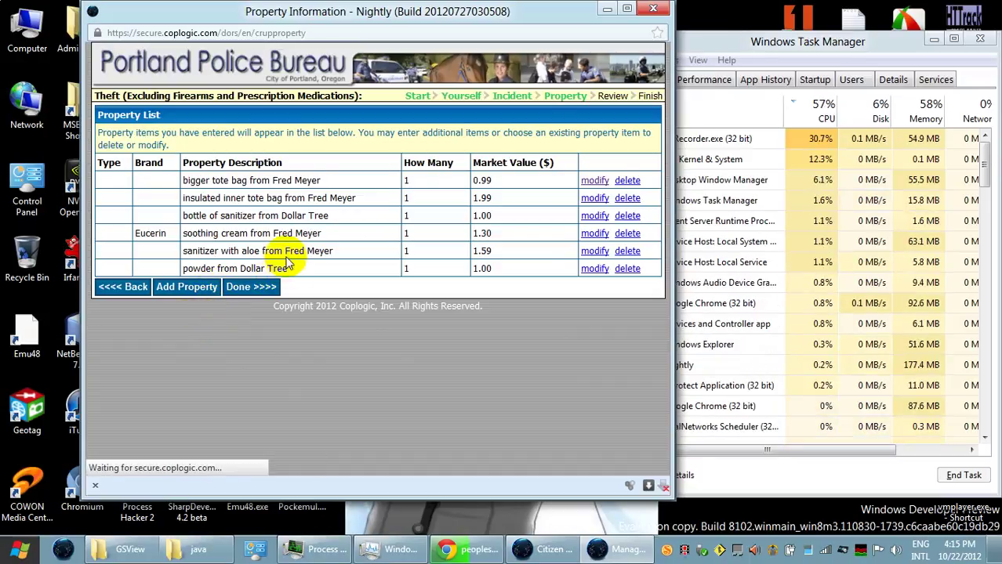
click(289, 171)
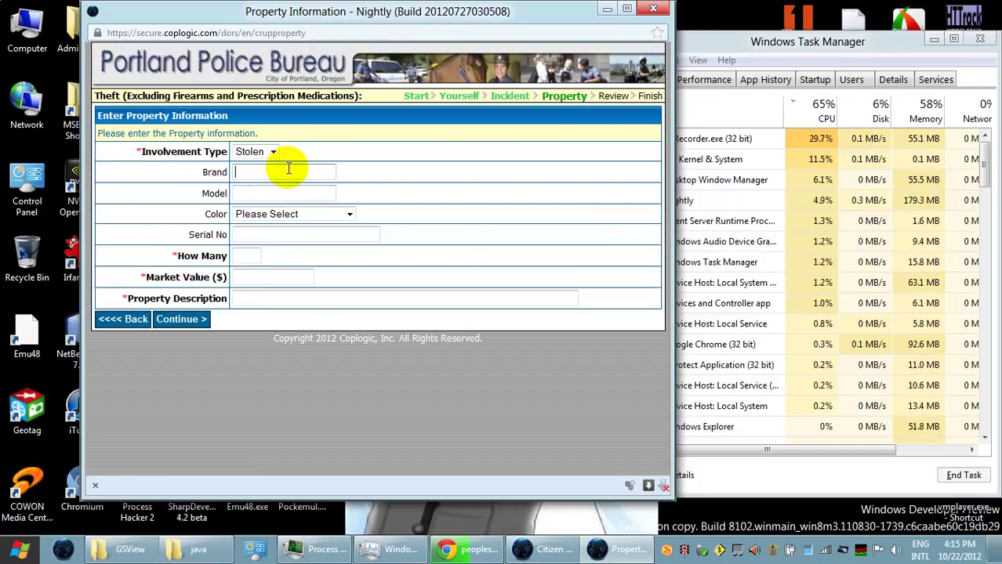
text(Top)
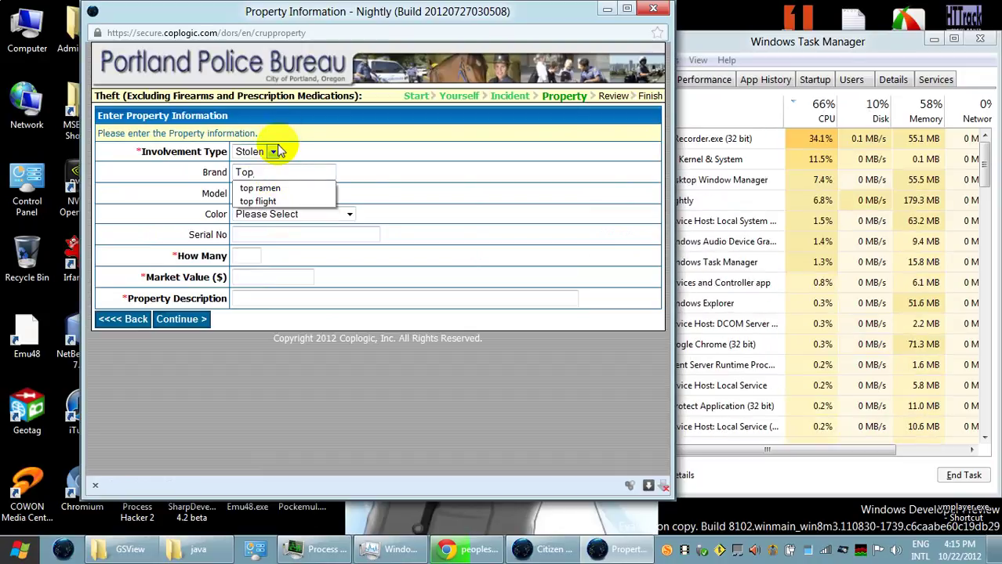
key(Escape)
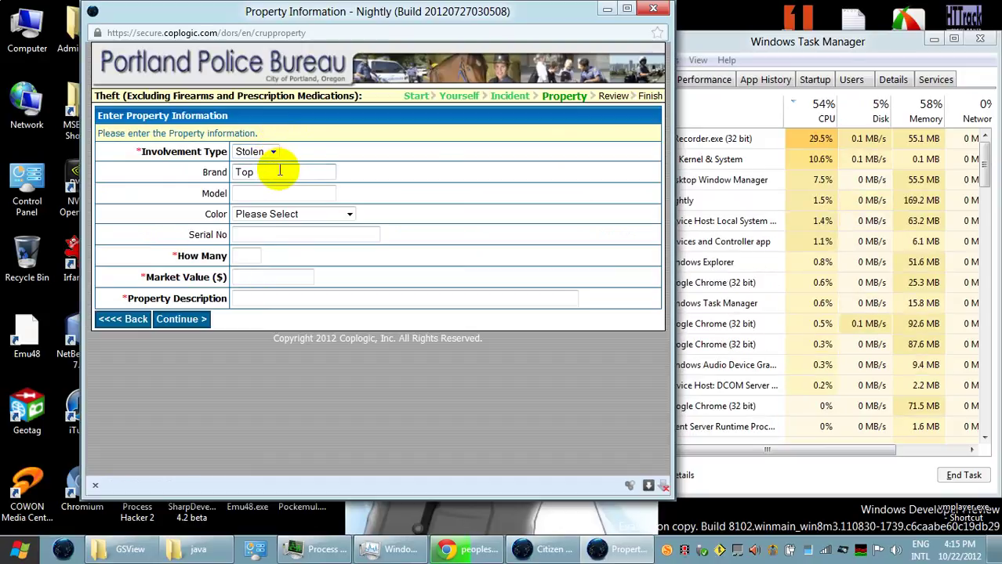
text(Flight)
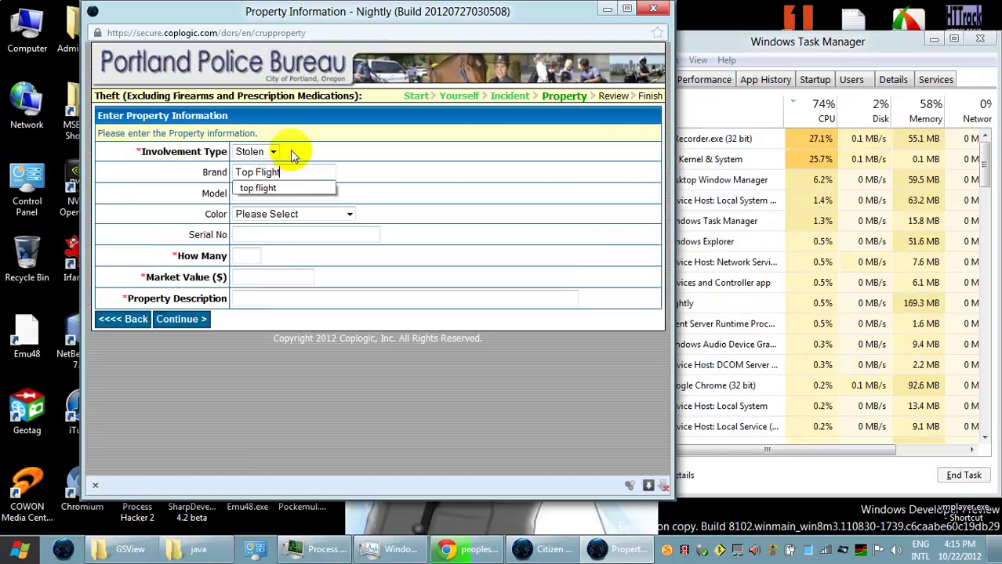
click(325, 194)
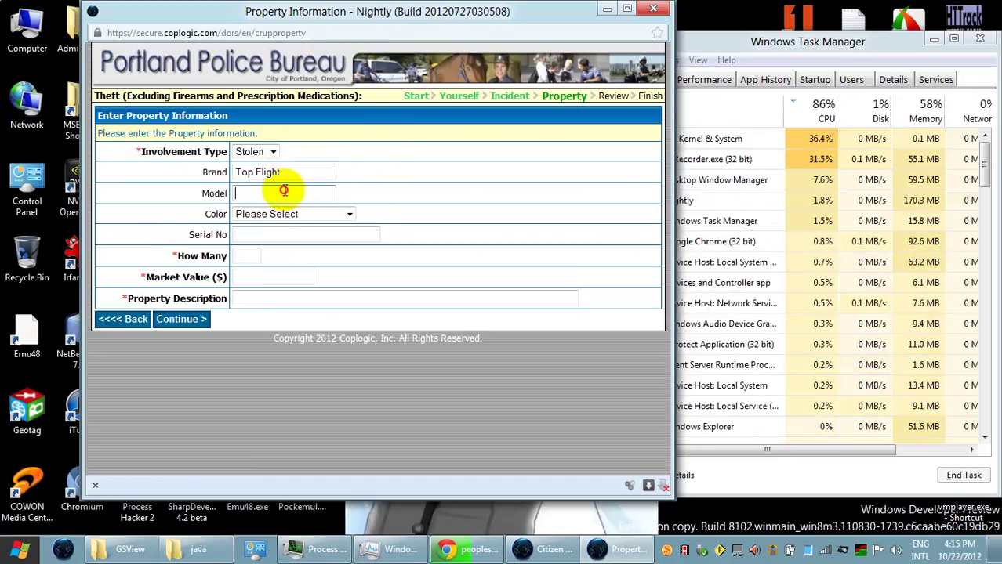
text(7)
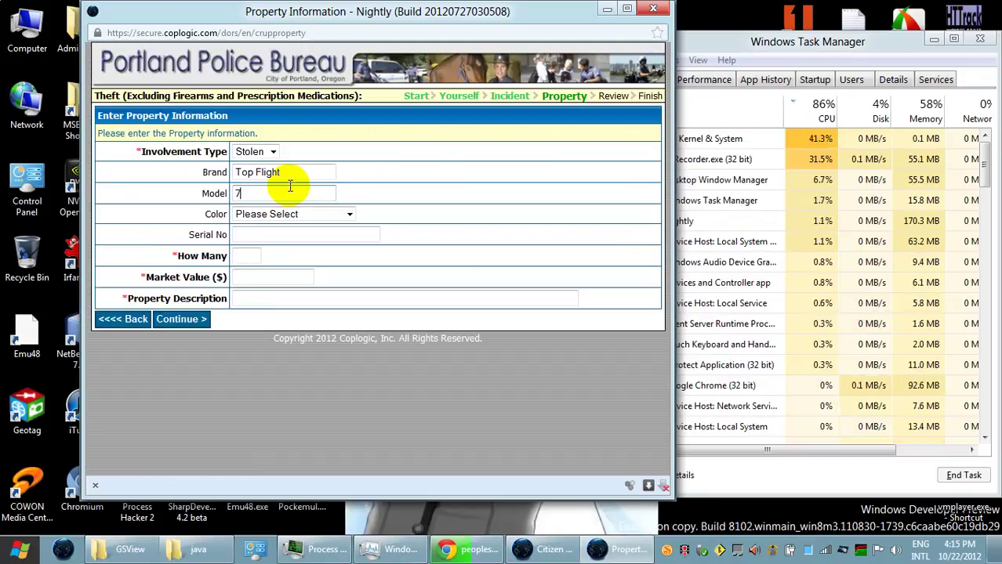
text(0 sheet)
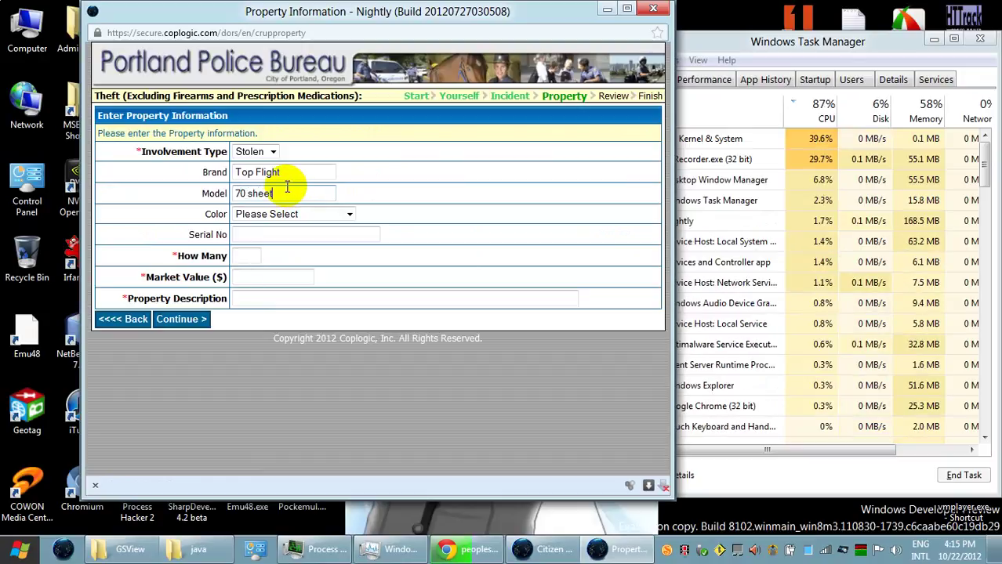
Step: Set the seventh item's quantity to 1 and its market value to $12000.00
click(262, 256)
text(1)
click(267, 281)
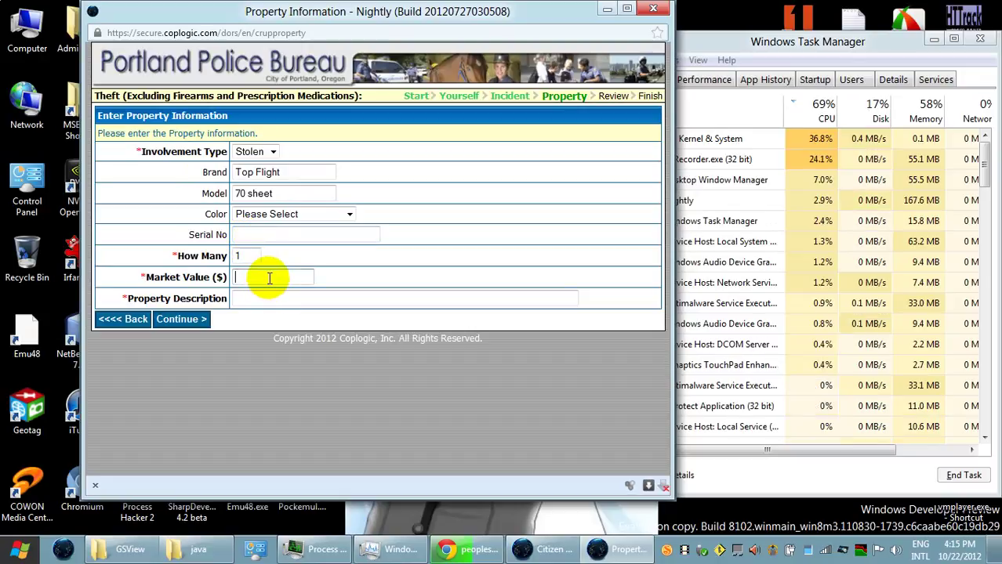
text(12000)
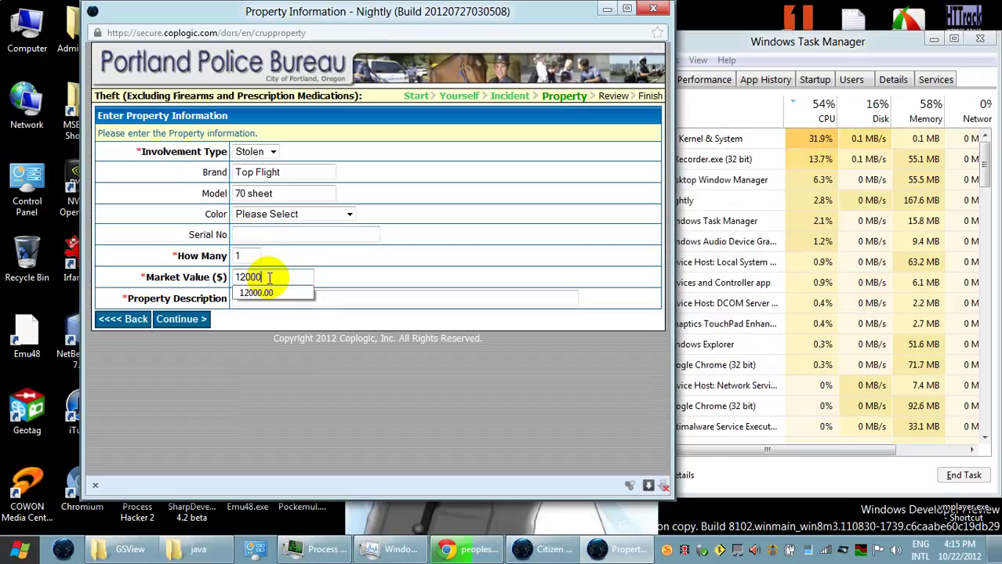
click(266, 292)
Step: Describe the seventh item as "my notes" and save it to the property list
click(272, 297)
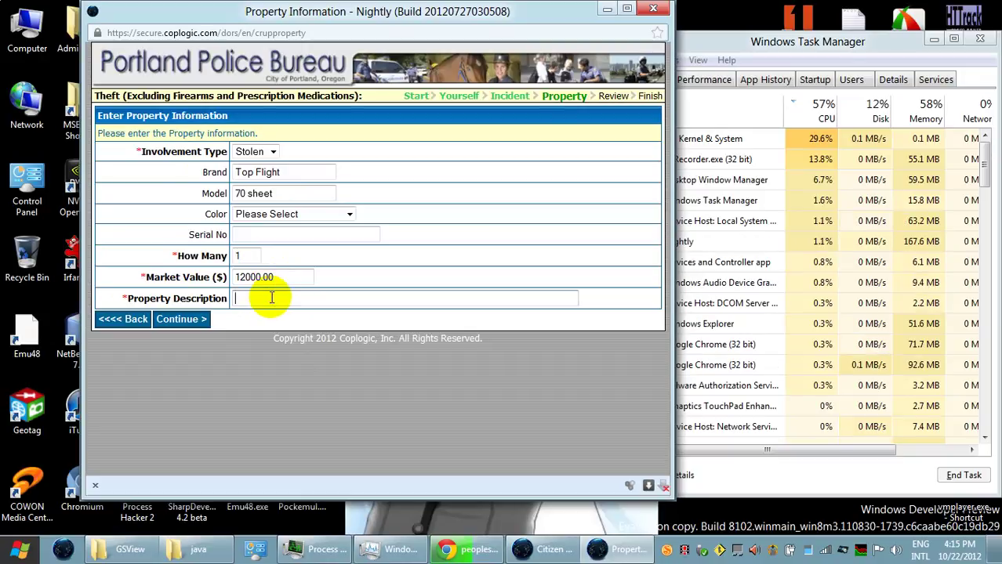
text(my )
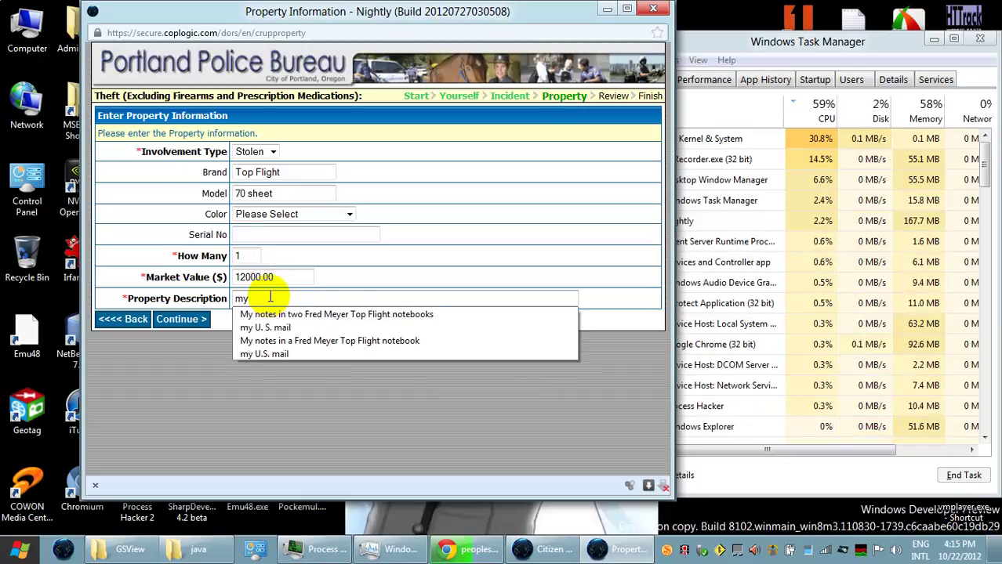
text(notes)
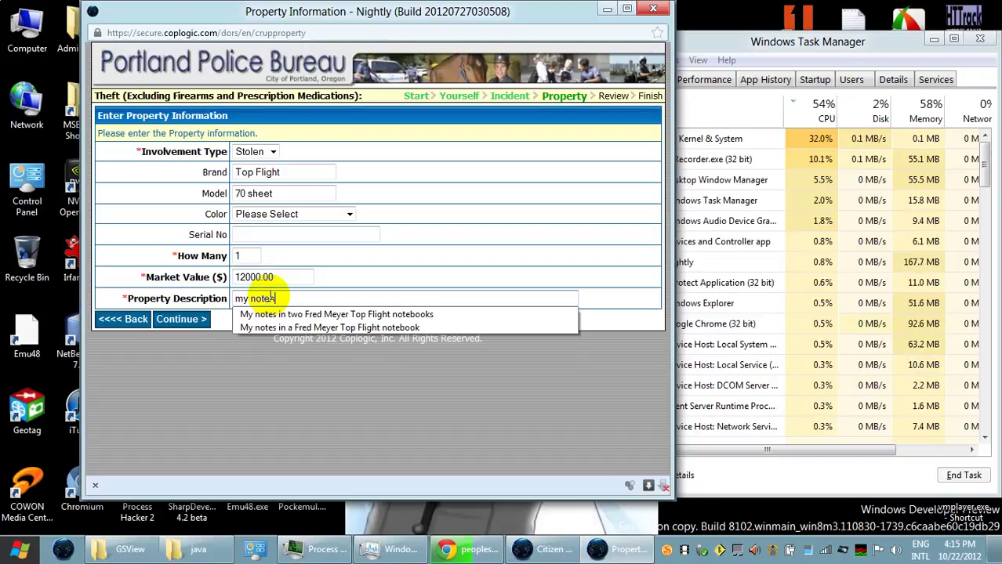
click(323, 288)
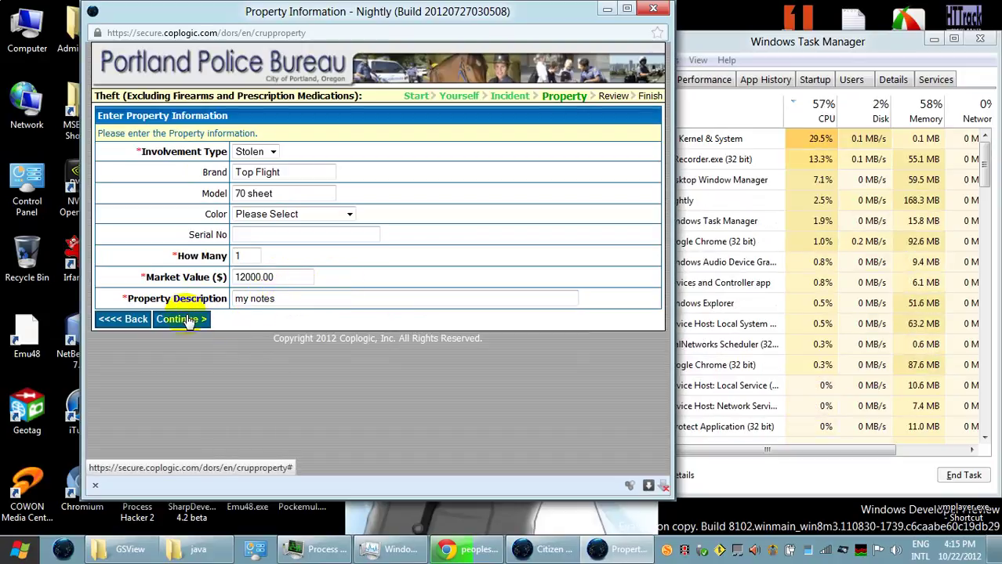
click(183, 319)
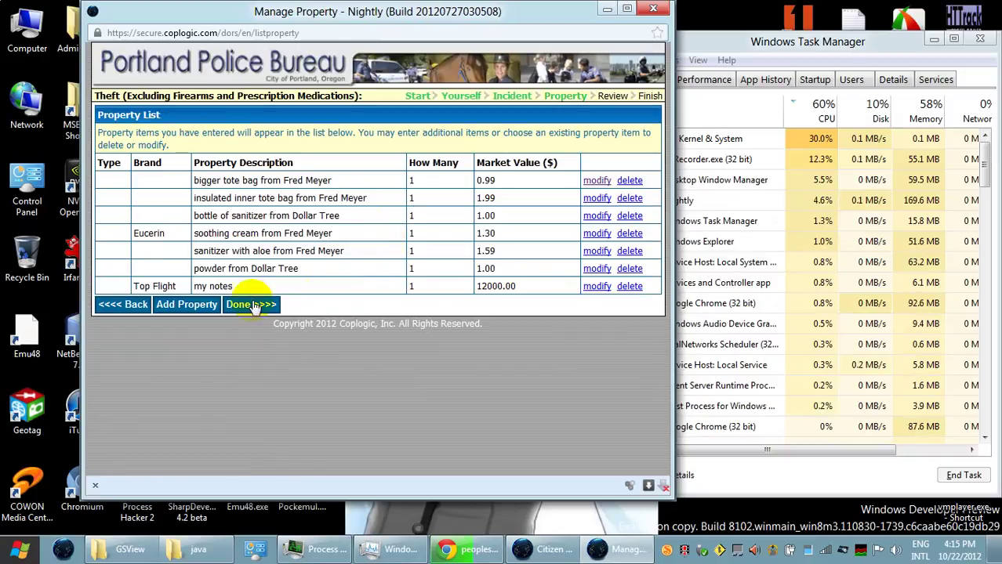
Step: Start an eighth property item with a quantity of 1 and a market value of $0
click(196, 307)
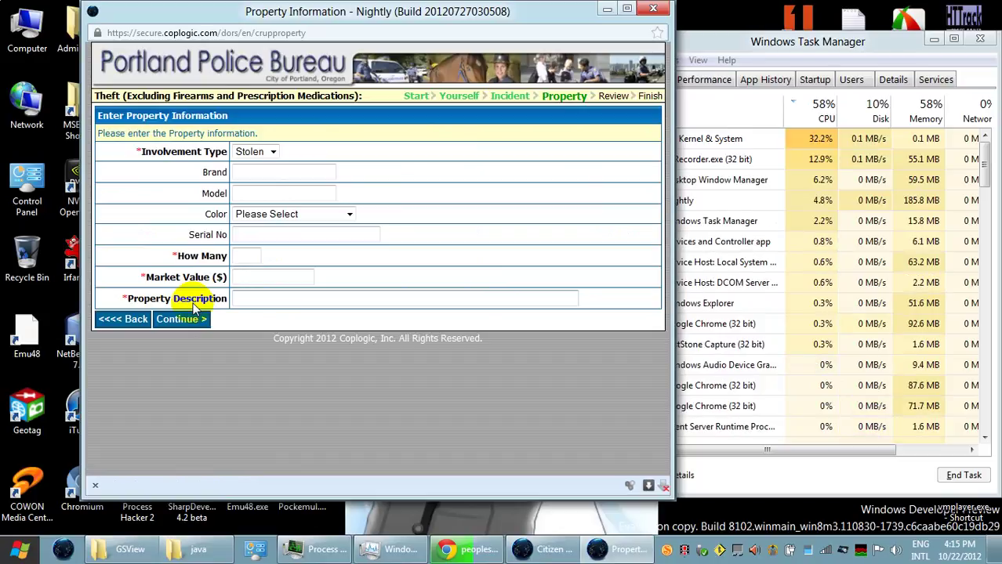
click(247, 258)
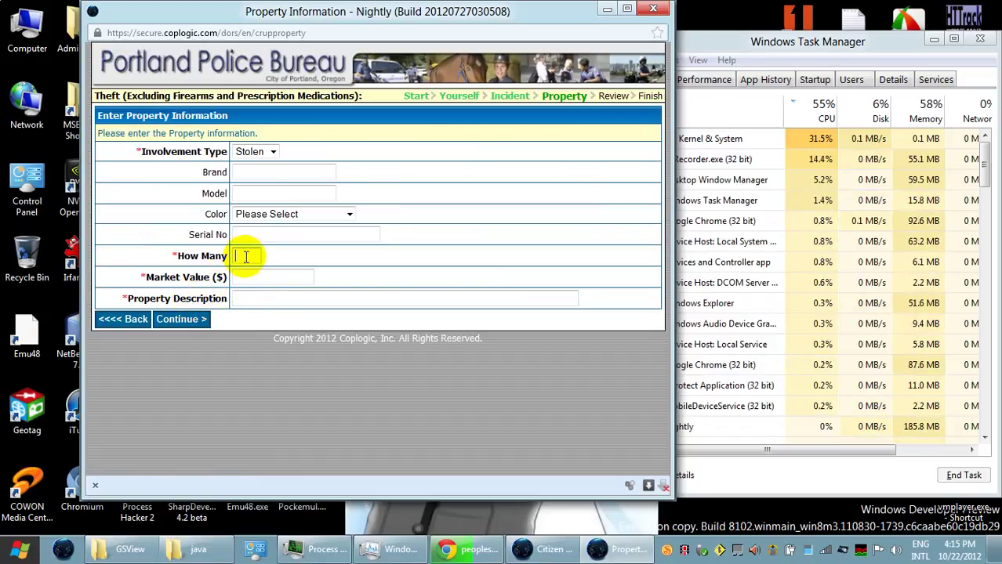
text(1)
click(253, 274)
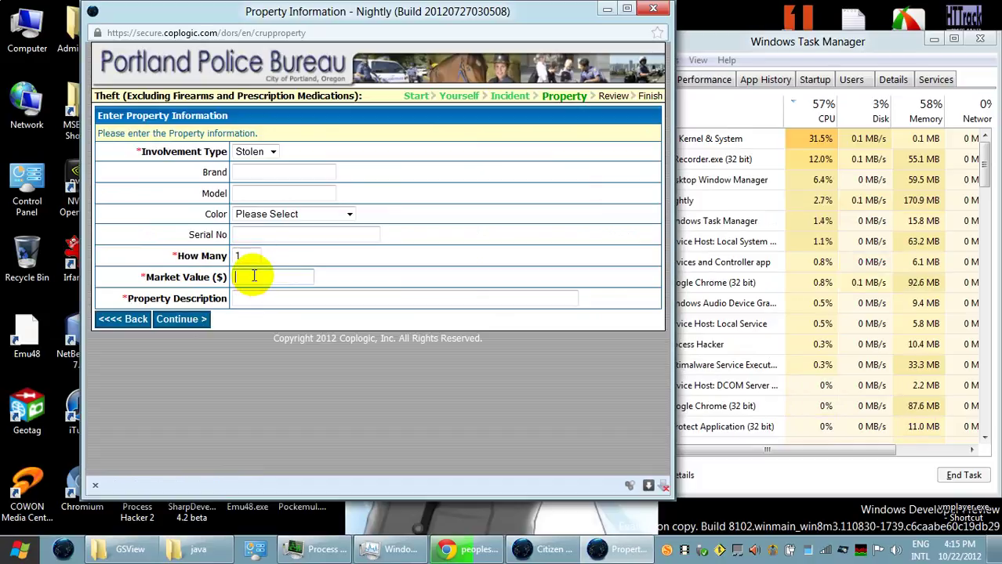
text(0)
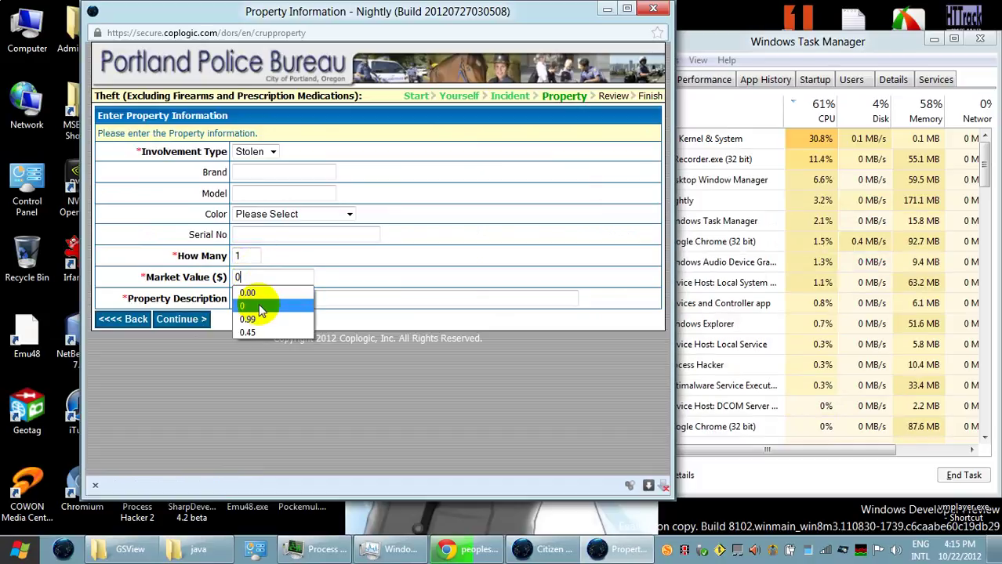
Step: Describe the eighth item as "my receipts" and save it to the property list
click(300, 297)
click(300, 297)
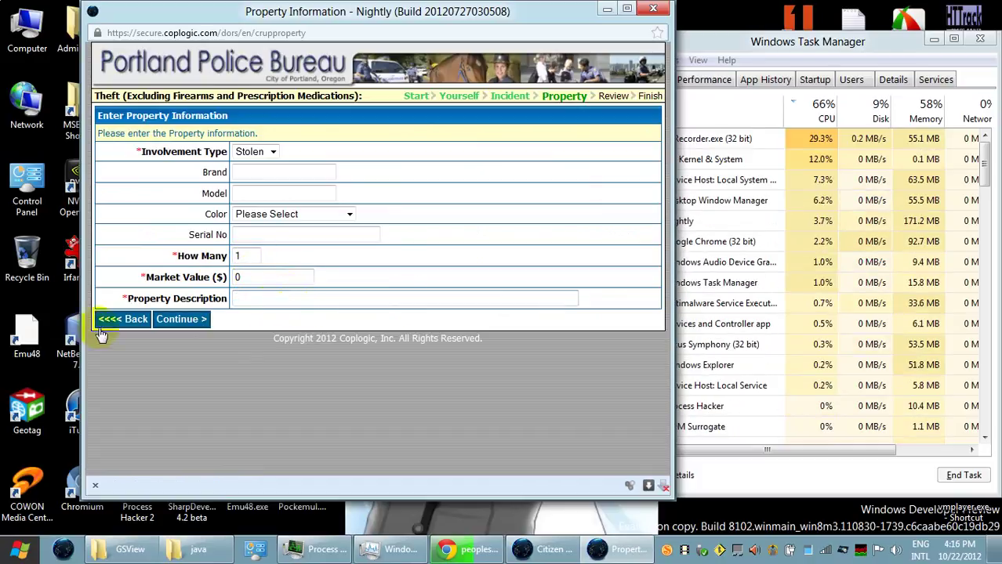
text(my)
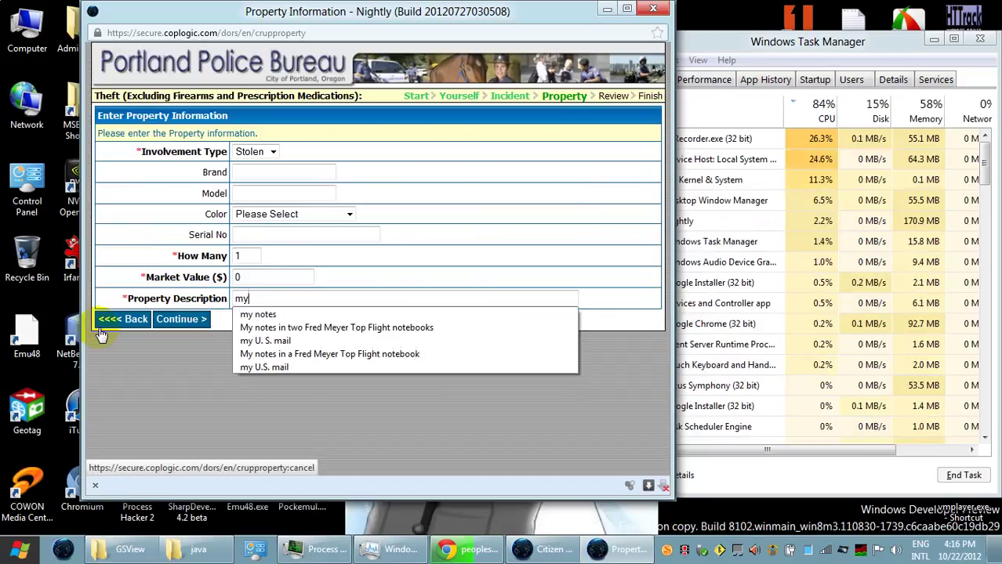
text( ne)
text(cei)
text(pts)
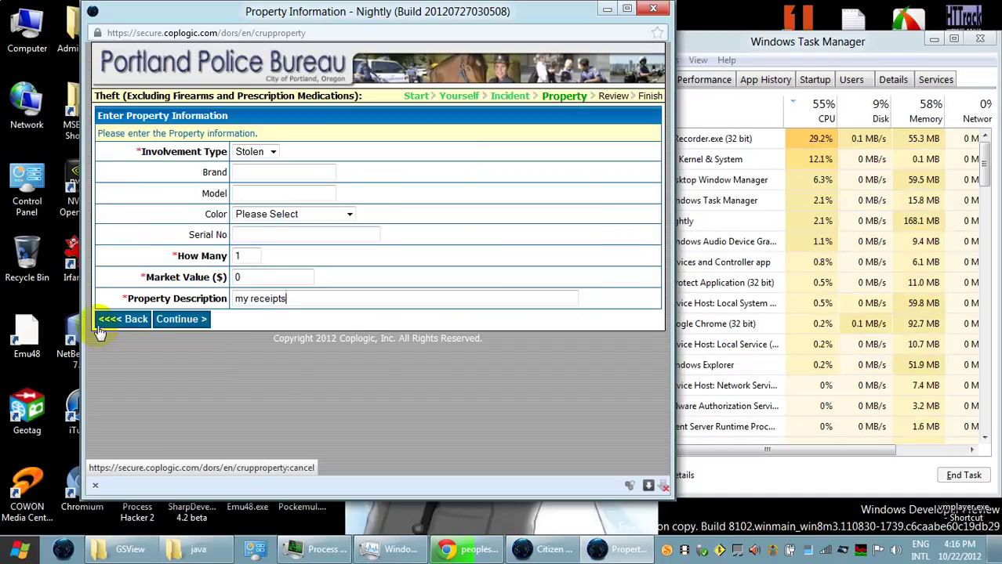
click(195, 320)
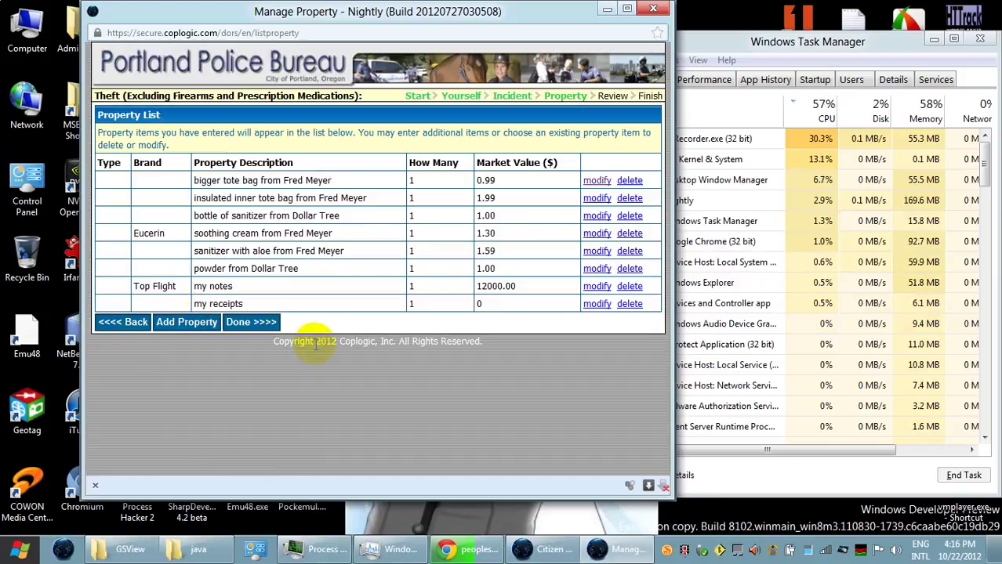
Step: Start a ninth property item with a quantity of 2 and a market value of $0.00
click(200, 328)
click(247, 256)
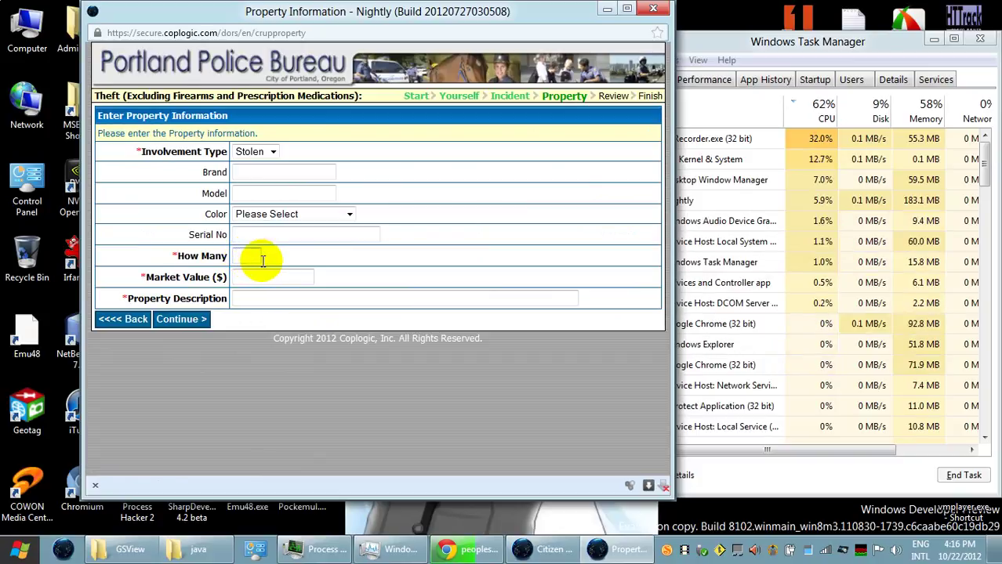
text(2)
click(254, 278)
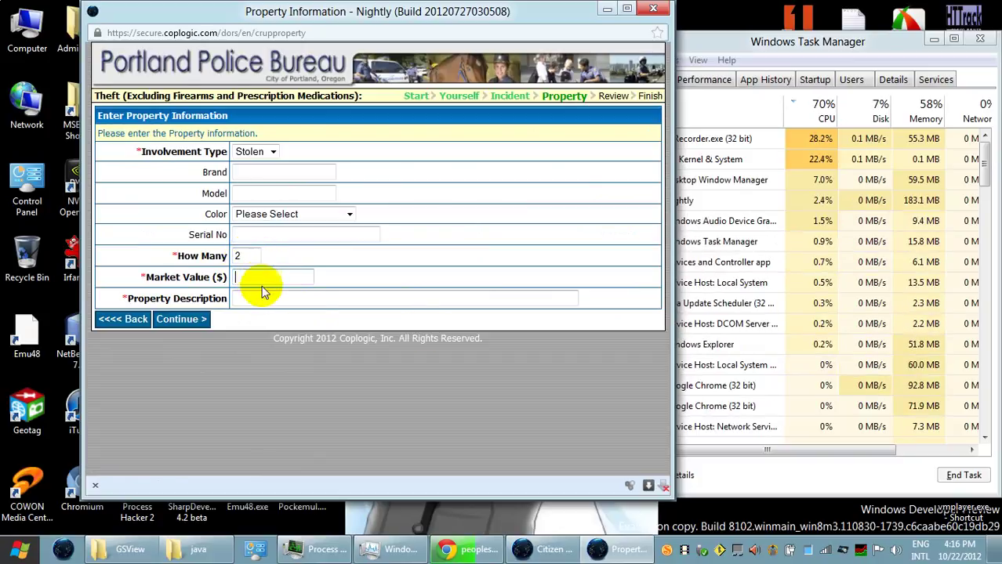
text(0)
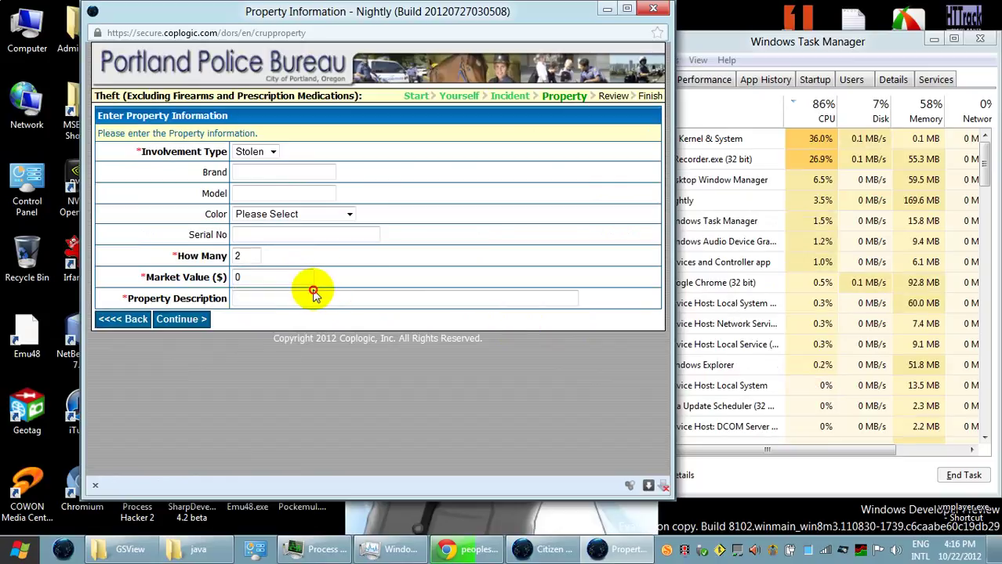
click(246, 270)
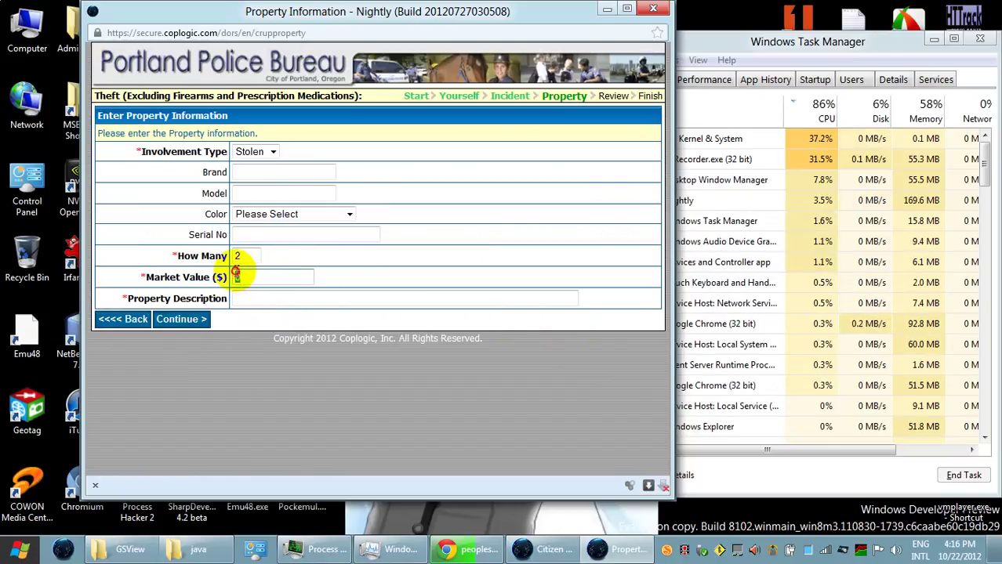
click(298, 277)
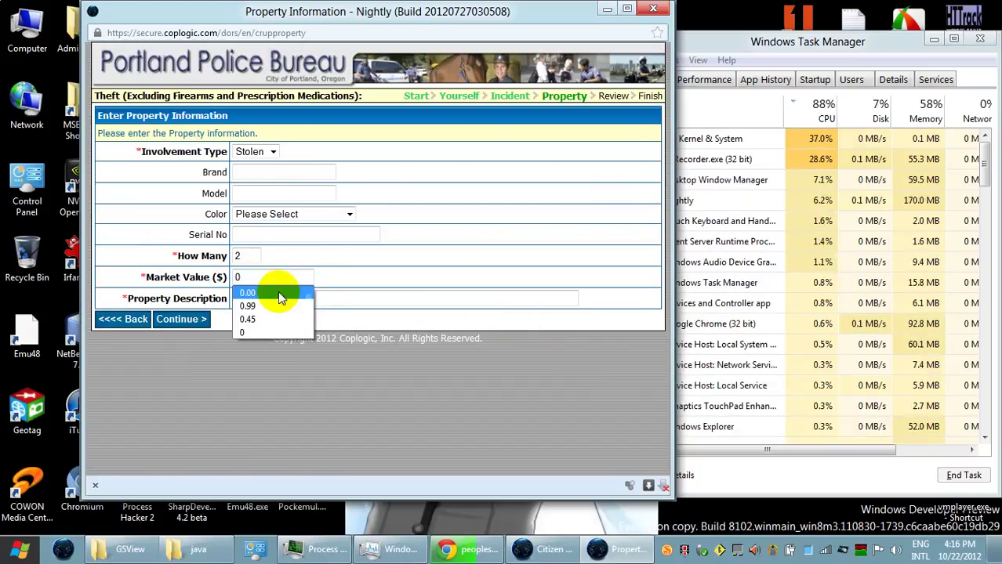
click(276, 291)
Step: Describe the ninth item as "my U. S. mail" and save it to the property list
click(275, 301)
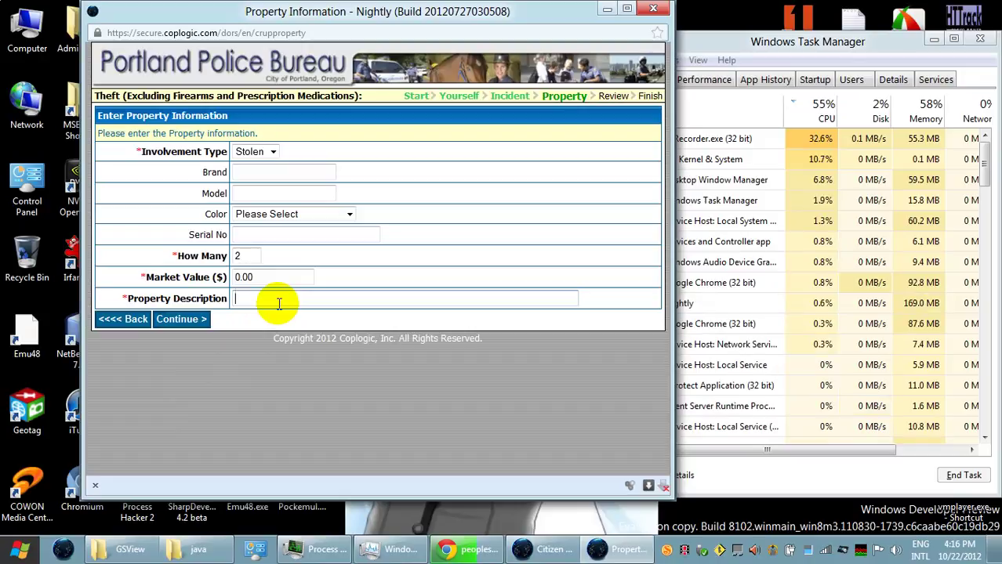
text(my)
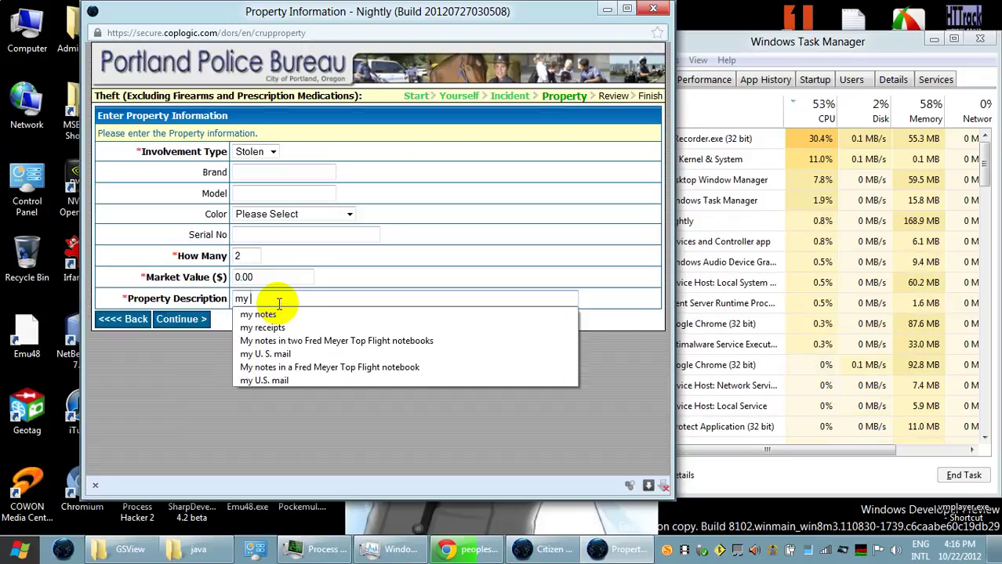
click(298, 354)
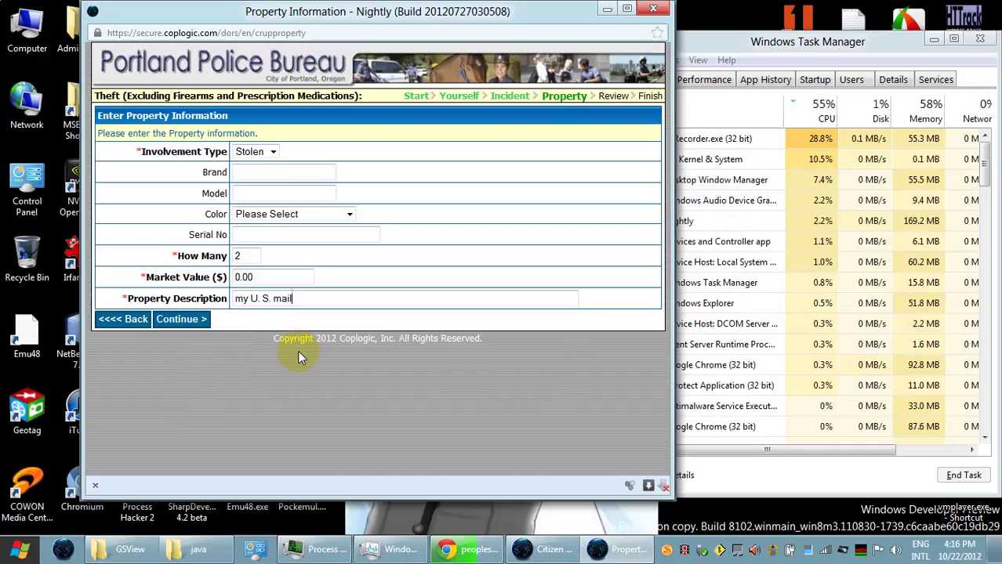
click(181, 319)
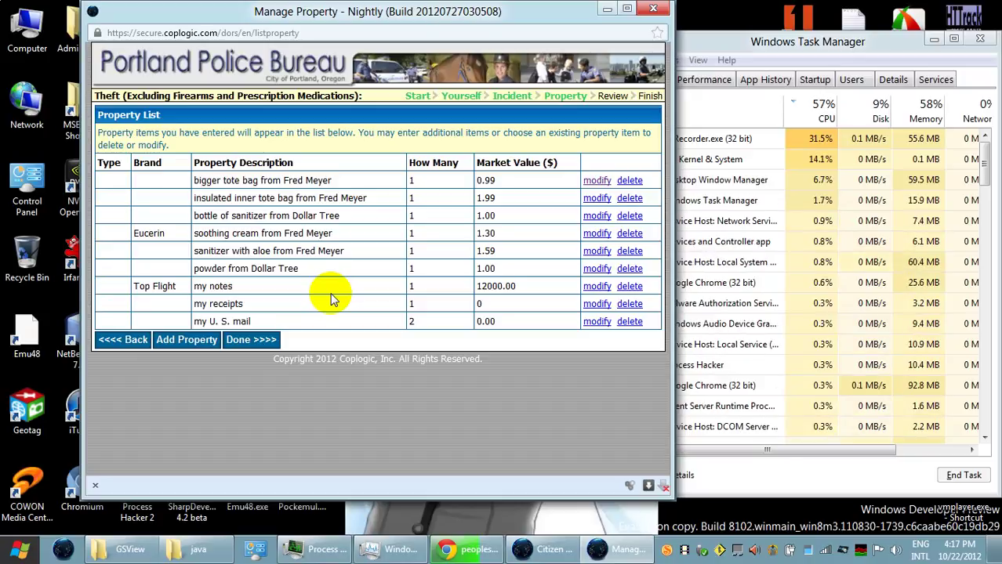
Step: Start a tenth property item with a quantity of 1 and a market value of $4.50
click(169, 340)
click(239, 256)
text(1)
click(266, 272)
click(291, 278)
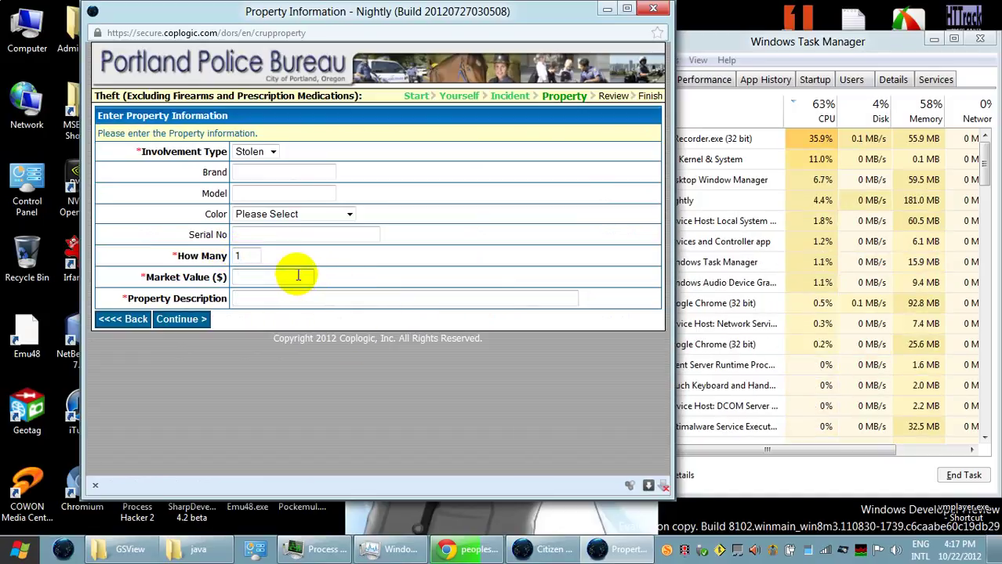
text(4)
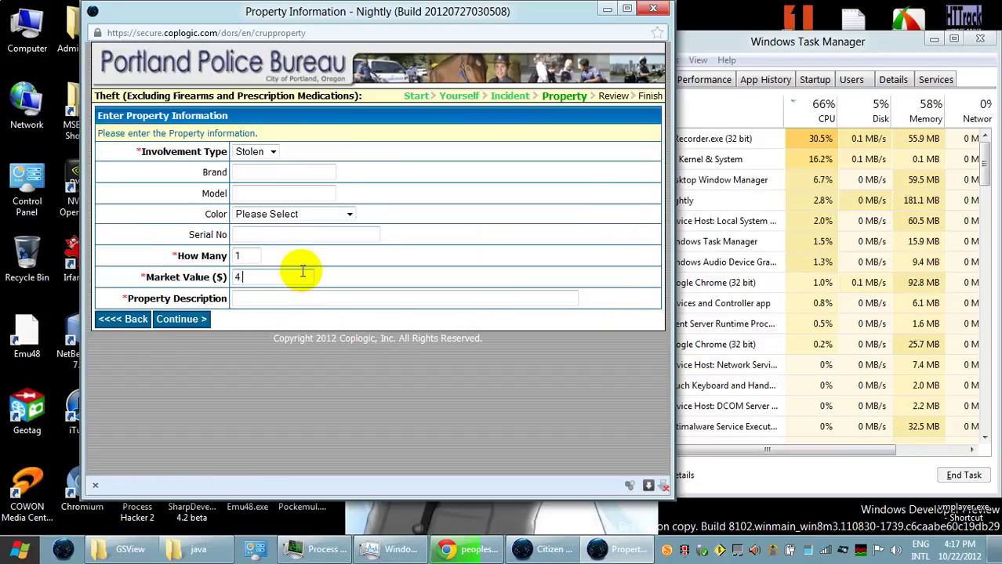
text(.50)
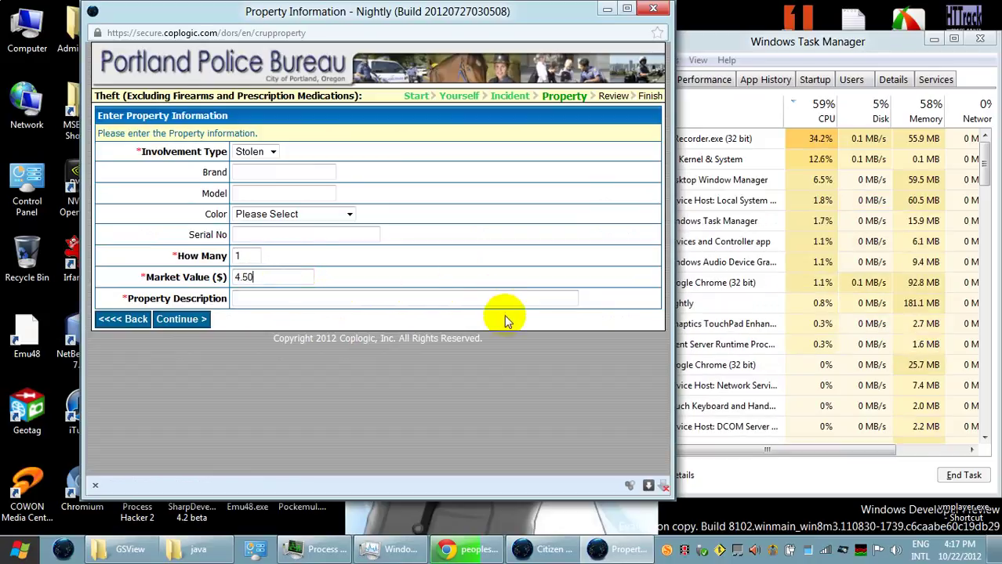
Step: Describe the tenth item as "can opener from Fred Meyer" and save it to the property list
click(486, 298)
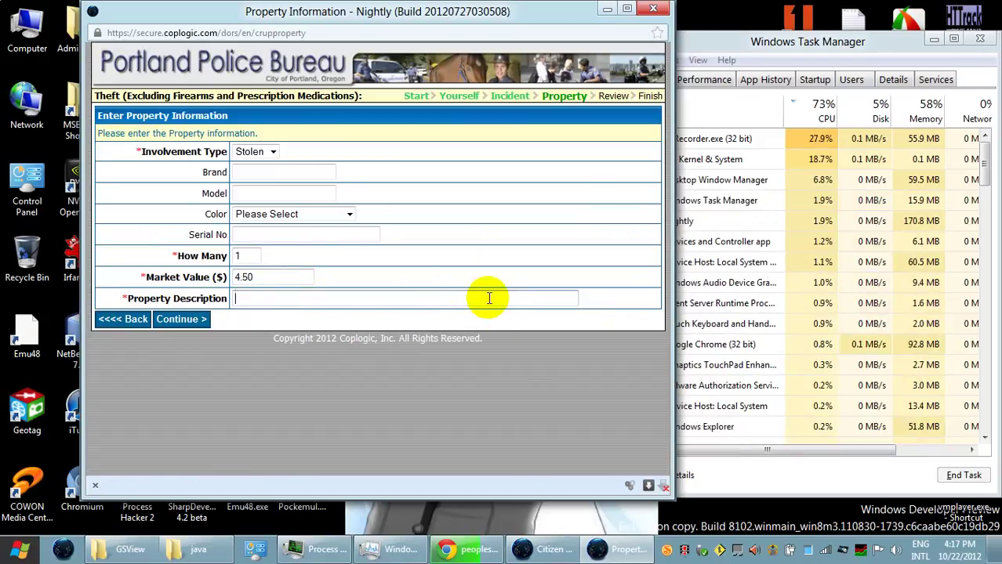
text(can)
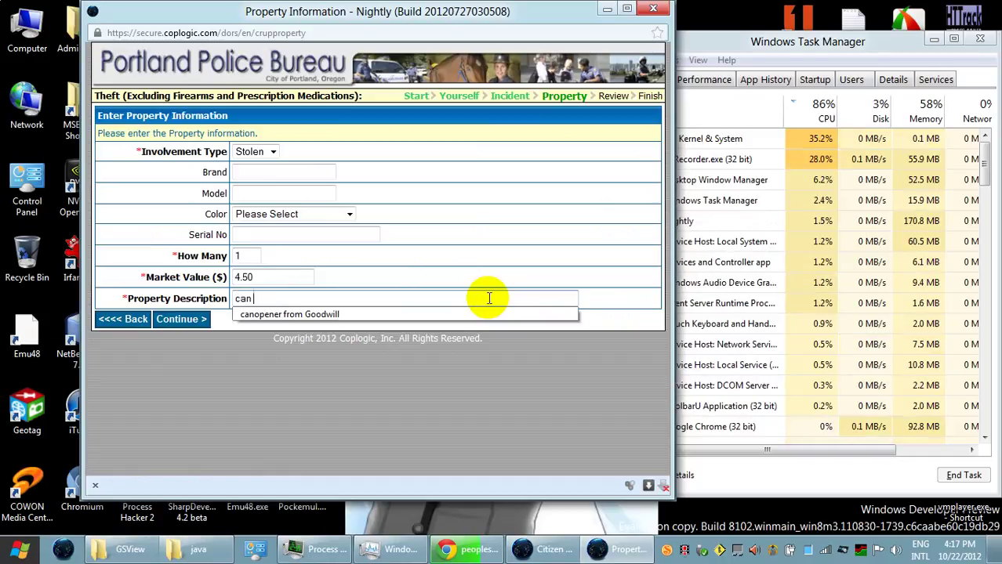
text( opener from Fr)
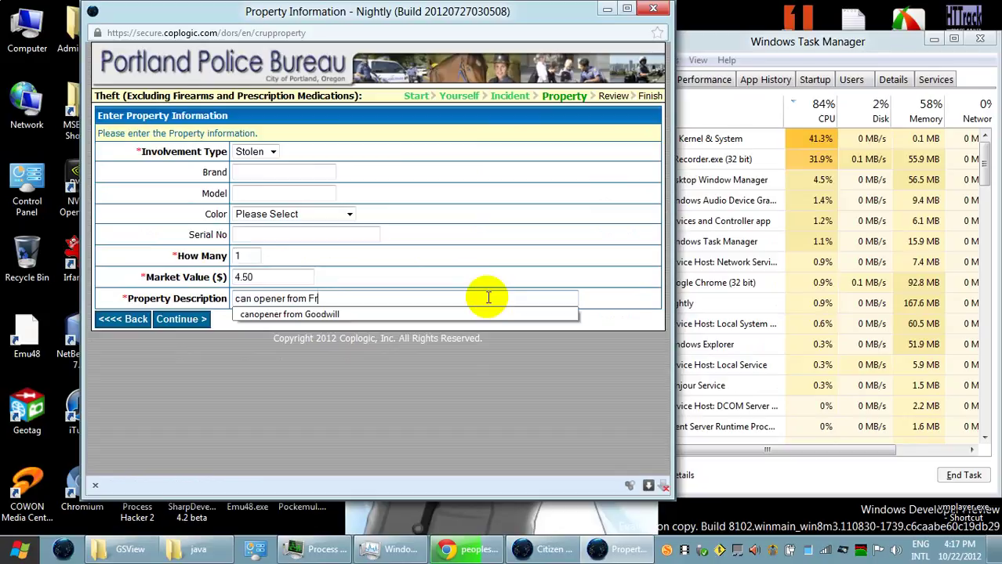
text(ed Meyter)
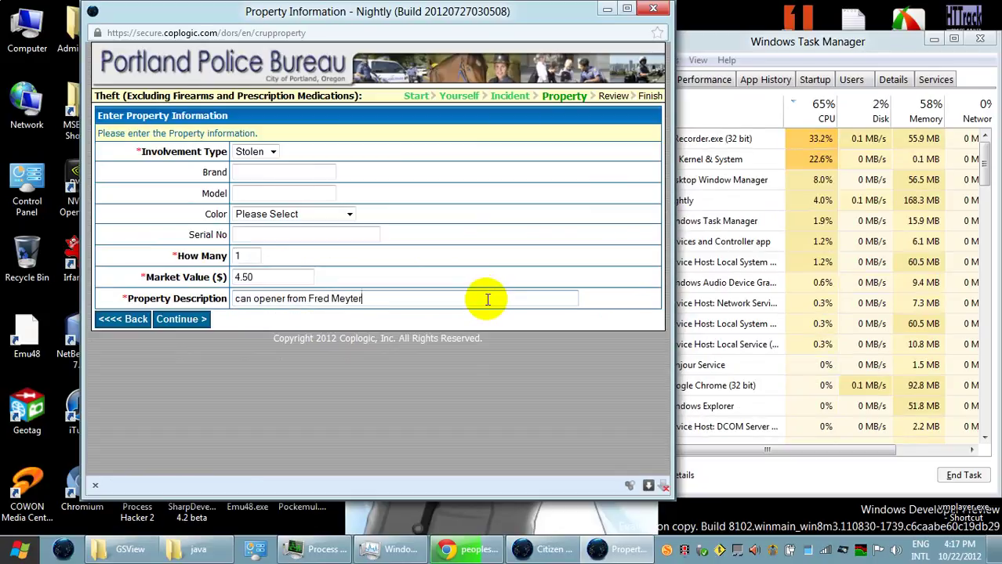
key(BackSpace)
key(BackSpace)
key(BackSpace)
text(er)
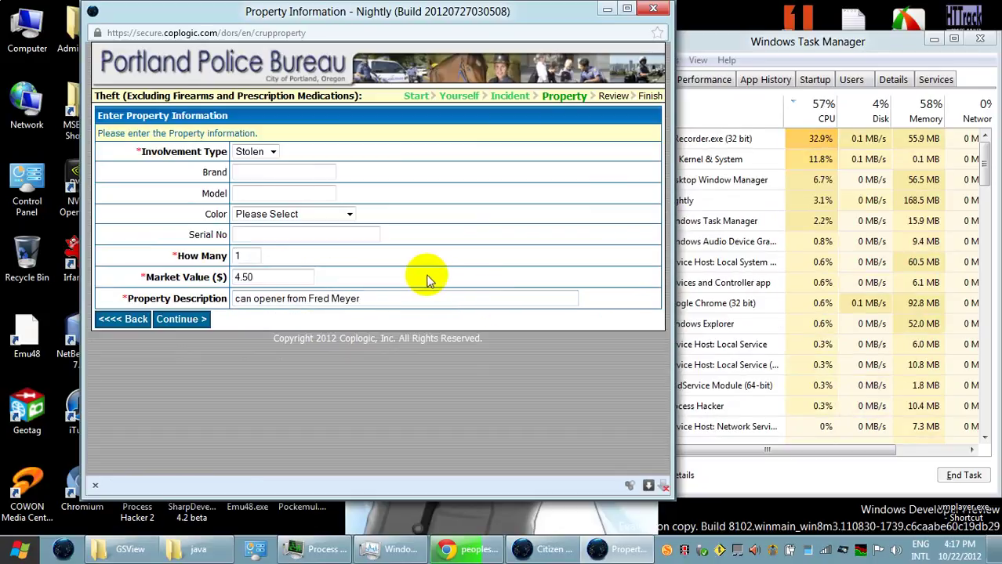
click(194, 321)
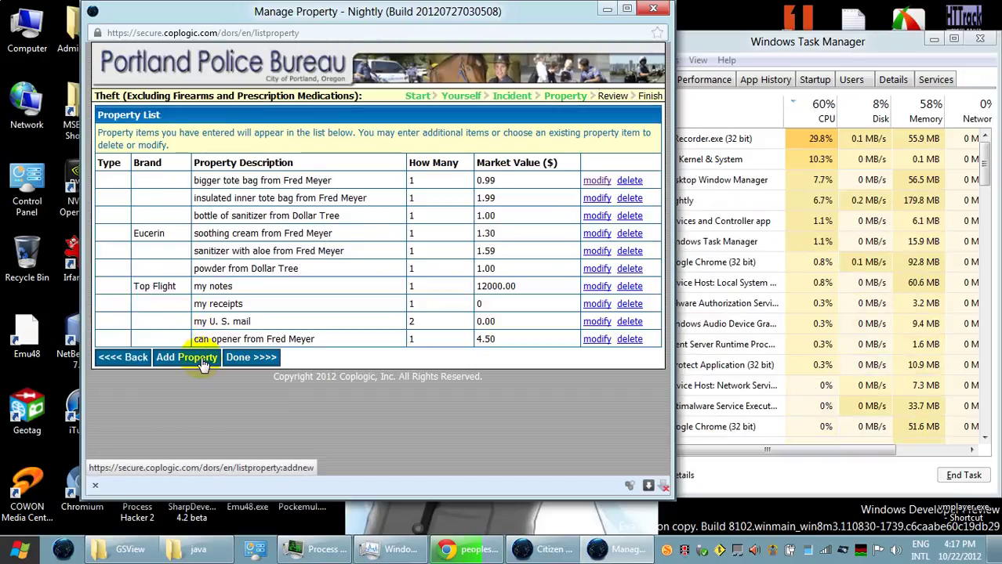
Step: Start an eleventh property item with a quantity of 1 and a market value of $1.99
click(199, 359)
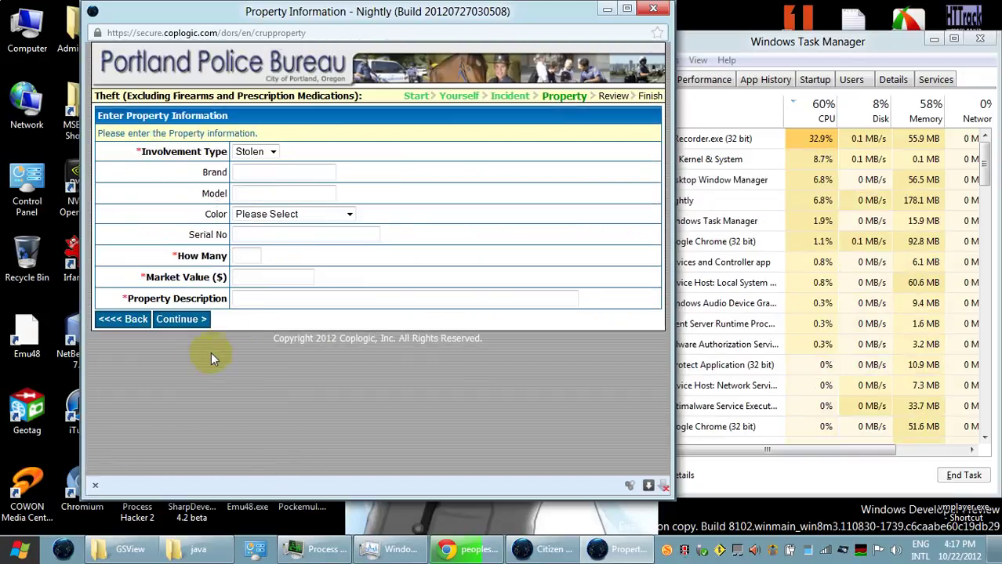
click(251, 255)
text(1)
click(289, 276)
text(1)
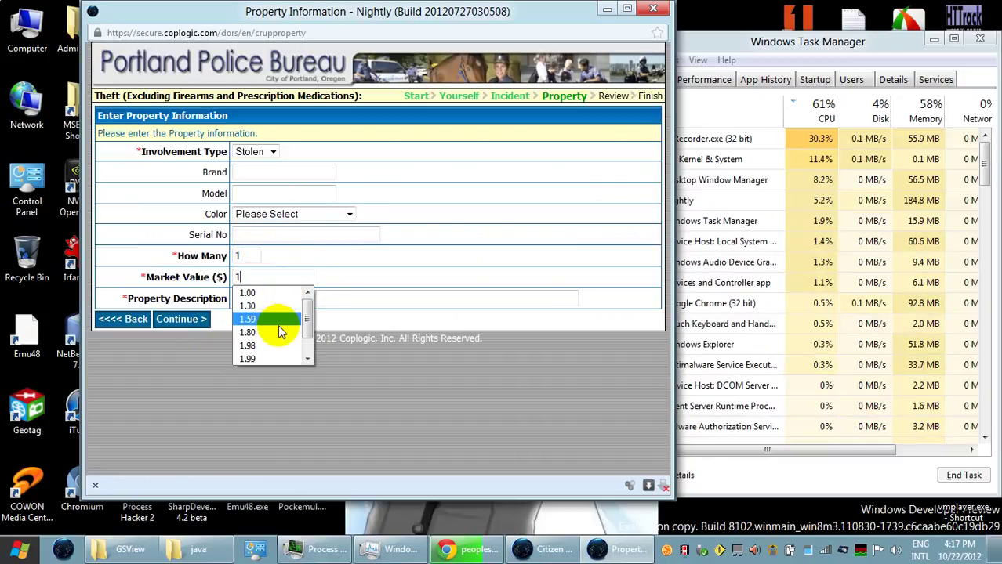
click(274, 357)
Step: Describe the eleventh item as "Spoon I bought at Fred Meyer." and save it to the property list
click(286, 299)
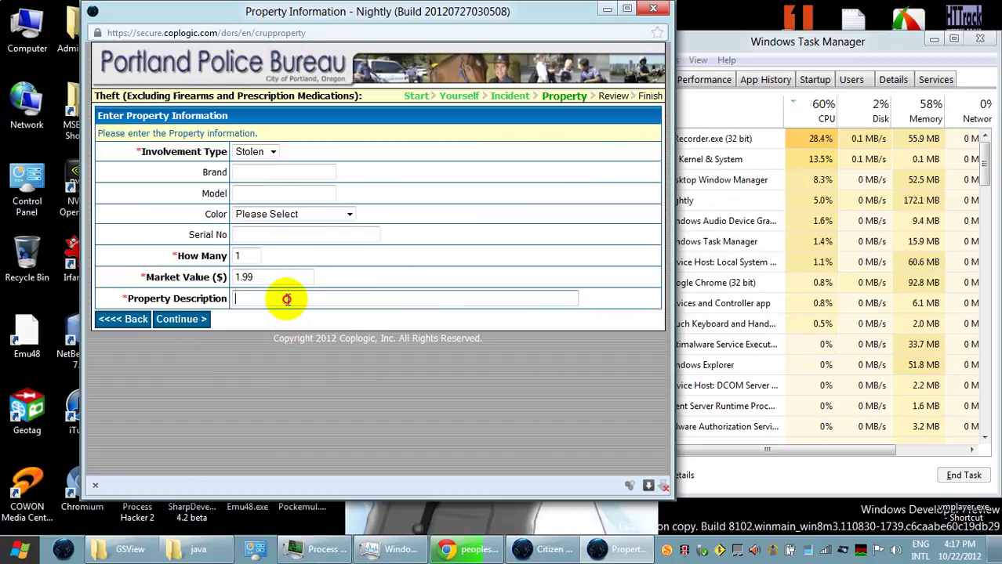
text(spoo)
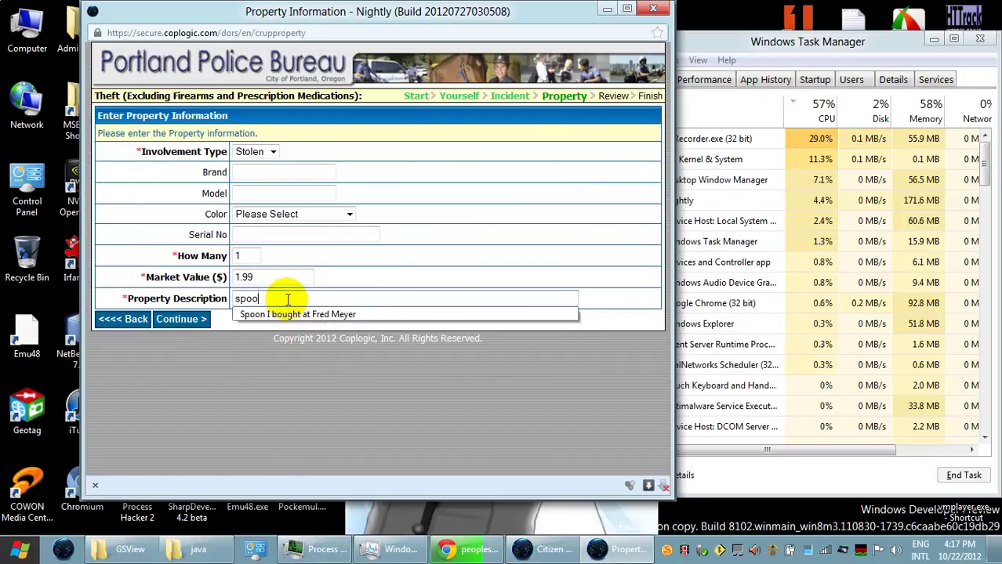
text(n)
click(315, 313)
text(.)
click(179, 323)
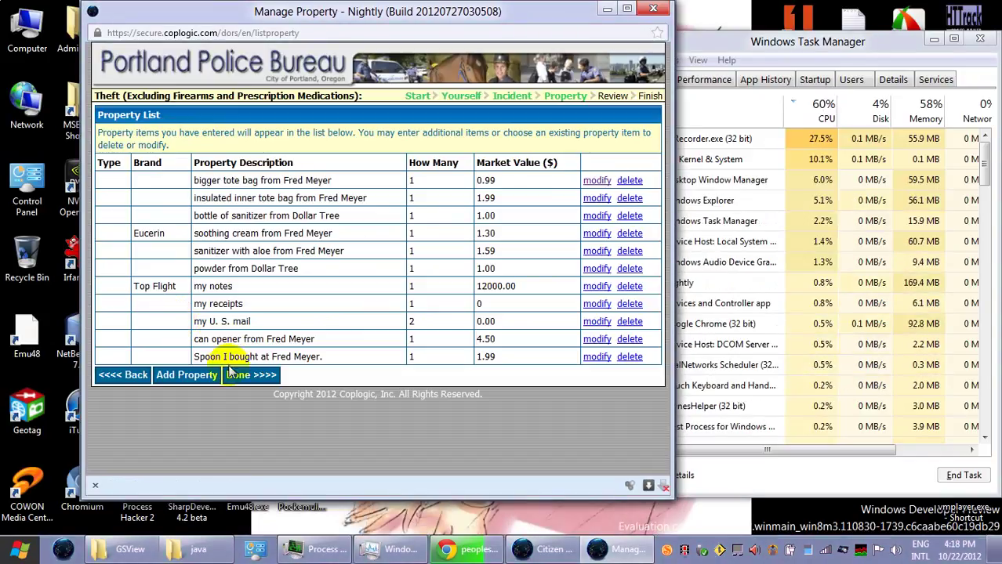
Step: Start a twelfth property item with a quantity of 12 and a market value of $1.20
click(255, 374)
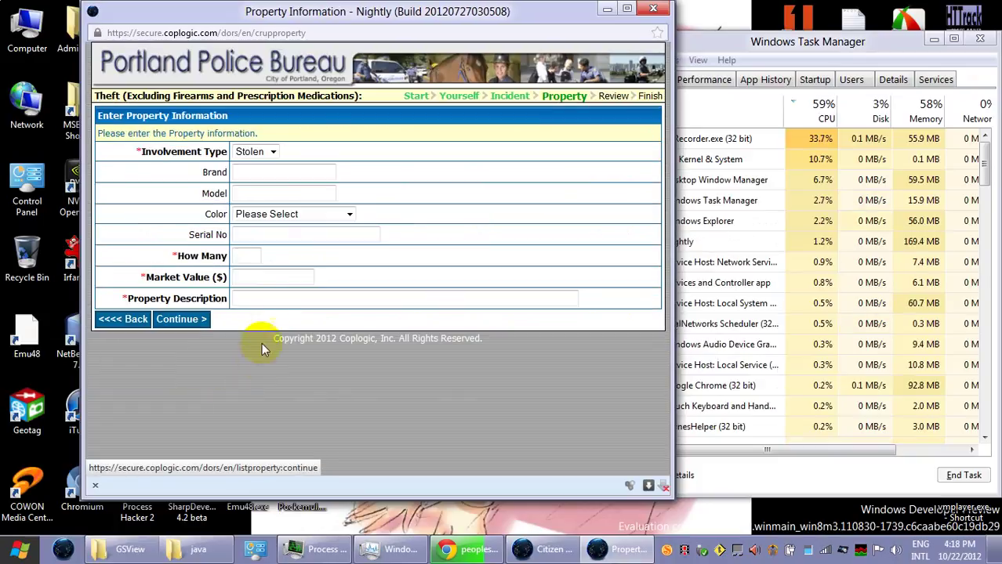
click(252, 257)
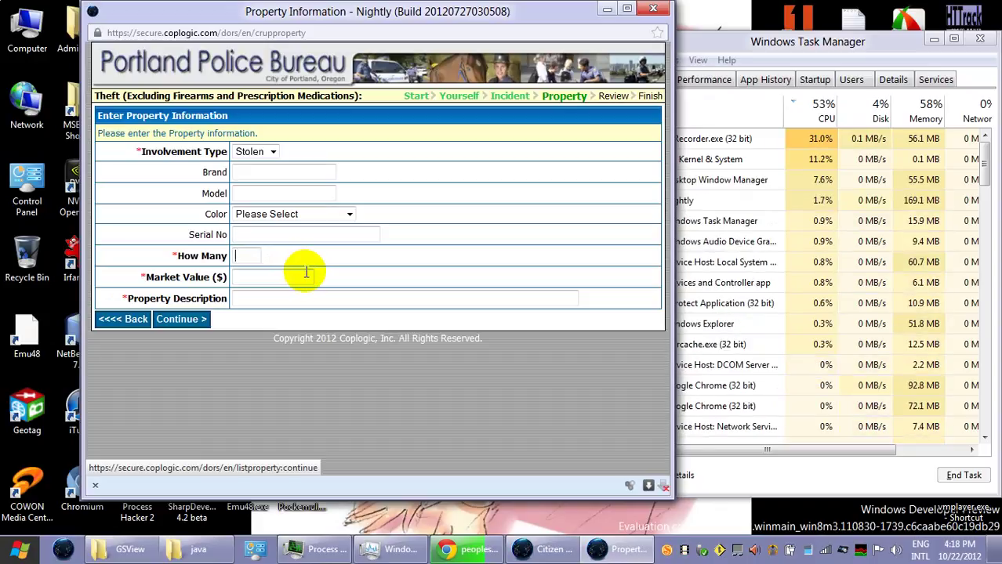
text(12)
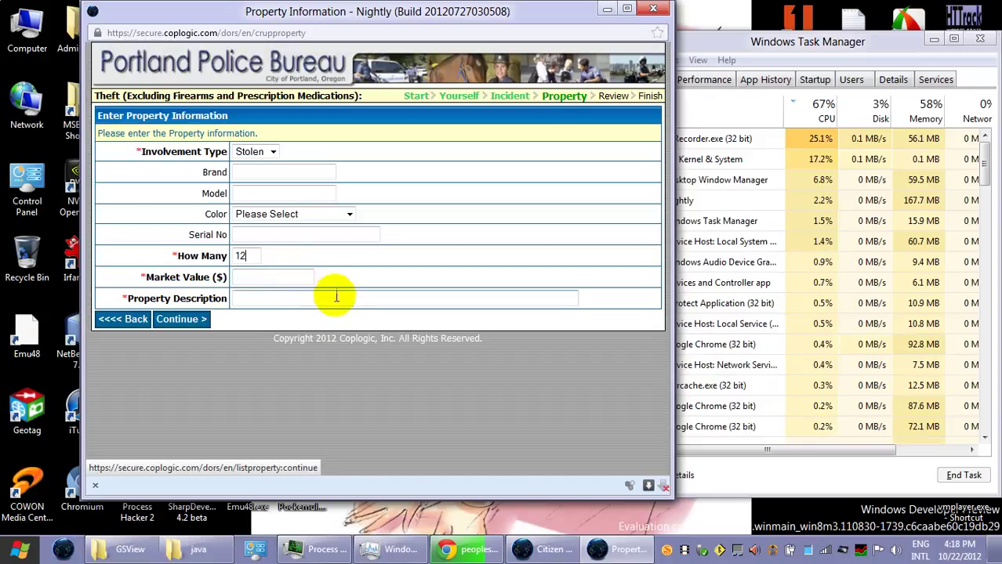
click(289, 277)
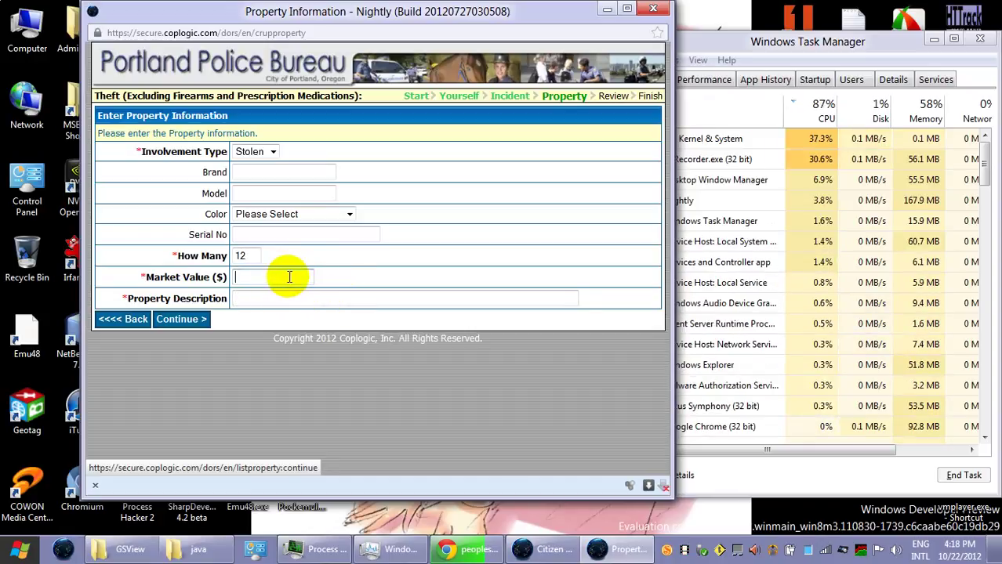
click(289, 276)
click(295, 311)
drag(280, 279, 232, 275)
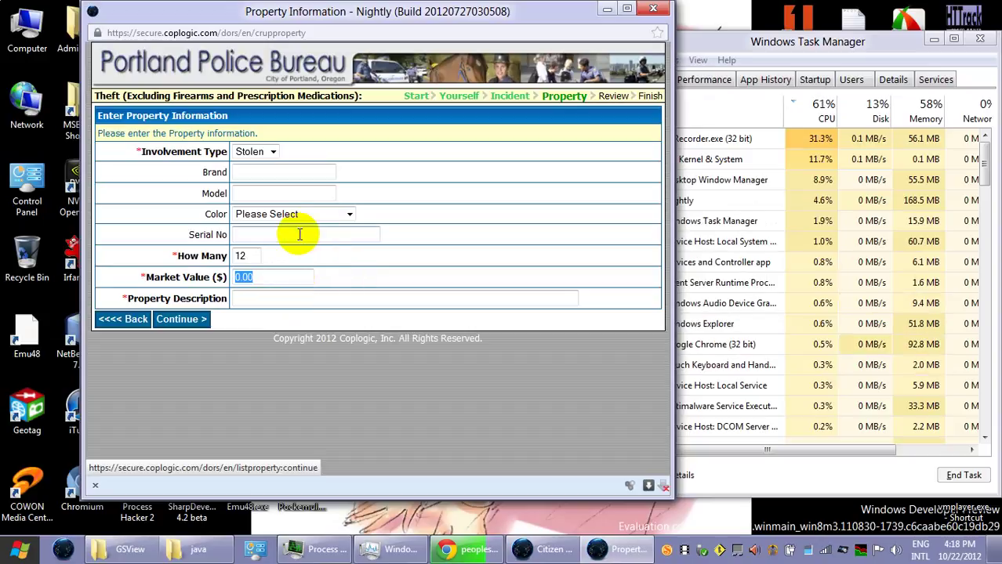
text(1)
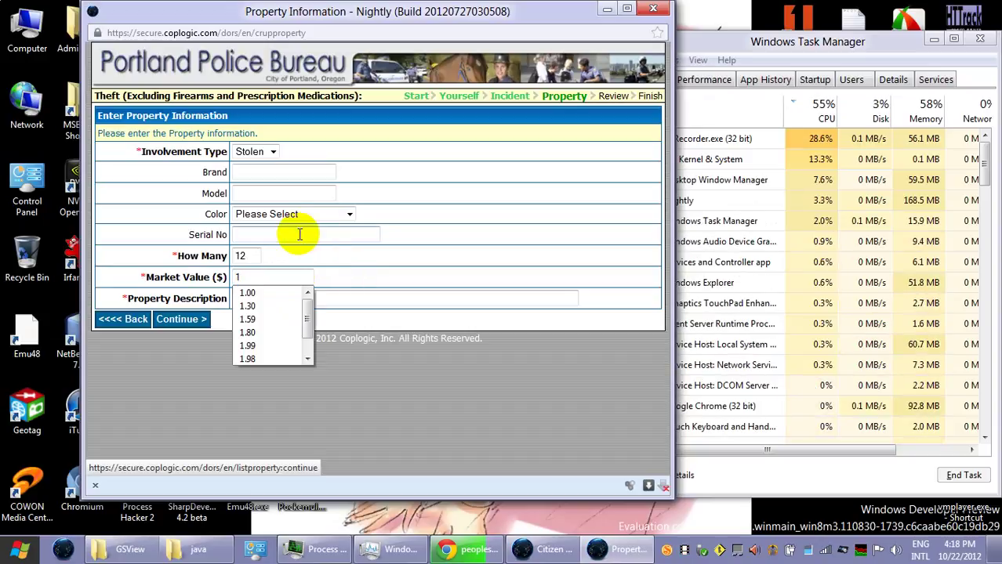
text(.20)
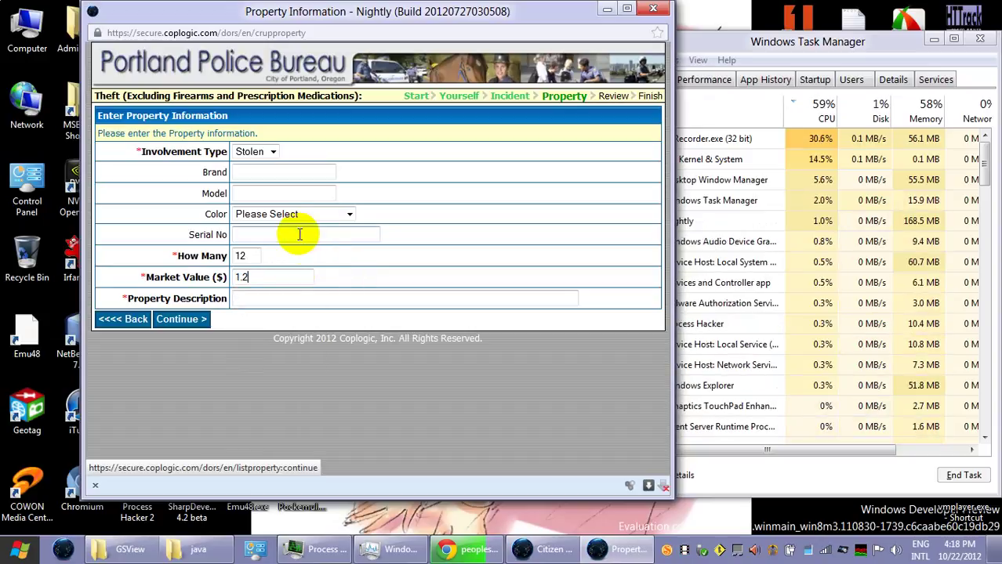
Step: Describe the twelfth item as "Print outs from the Central Library - my shopping cart" and save it to the property list
click(309, 297)
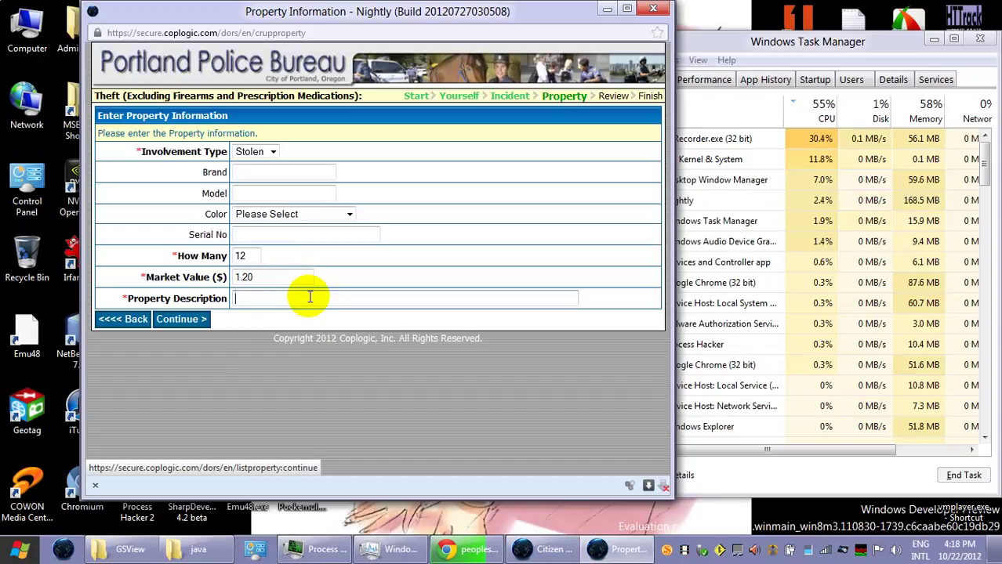
text(Print outs )
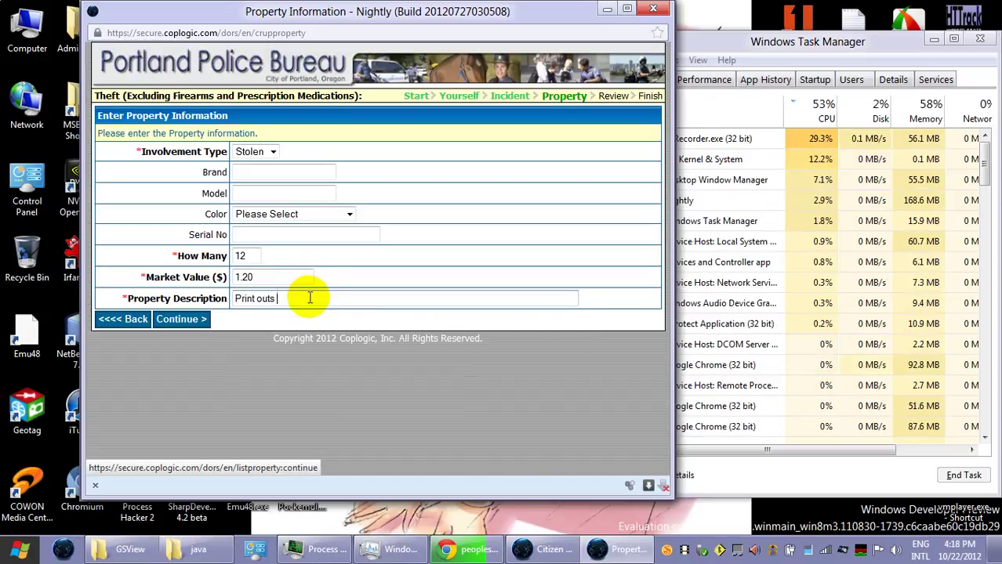
text(from the)
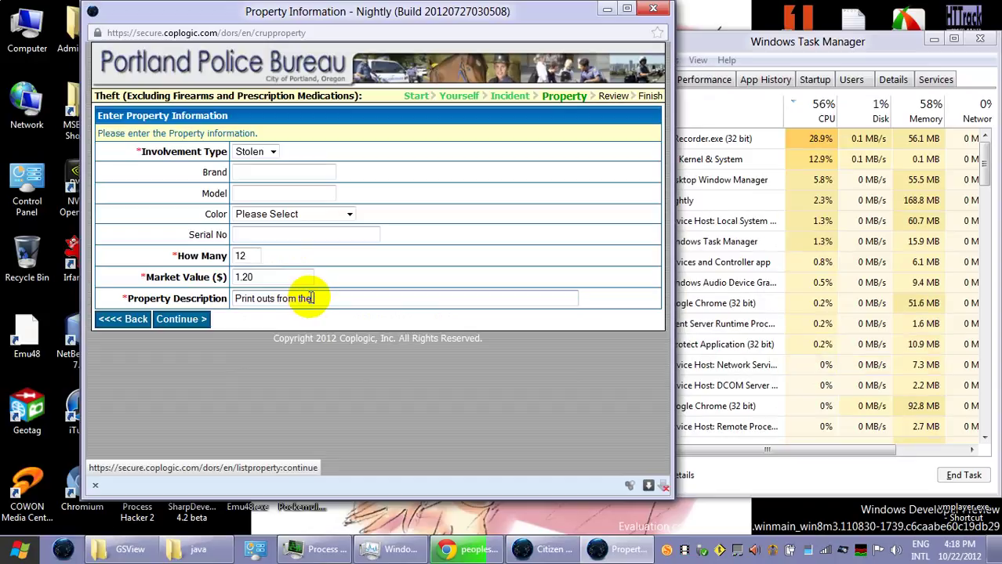
text( Central)
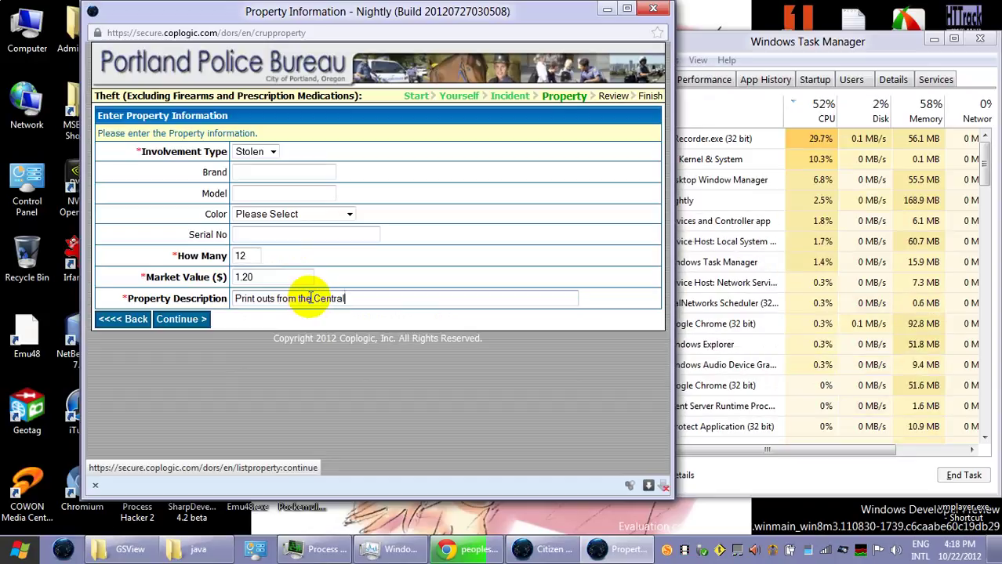
text( Library - my )
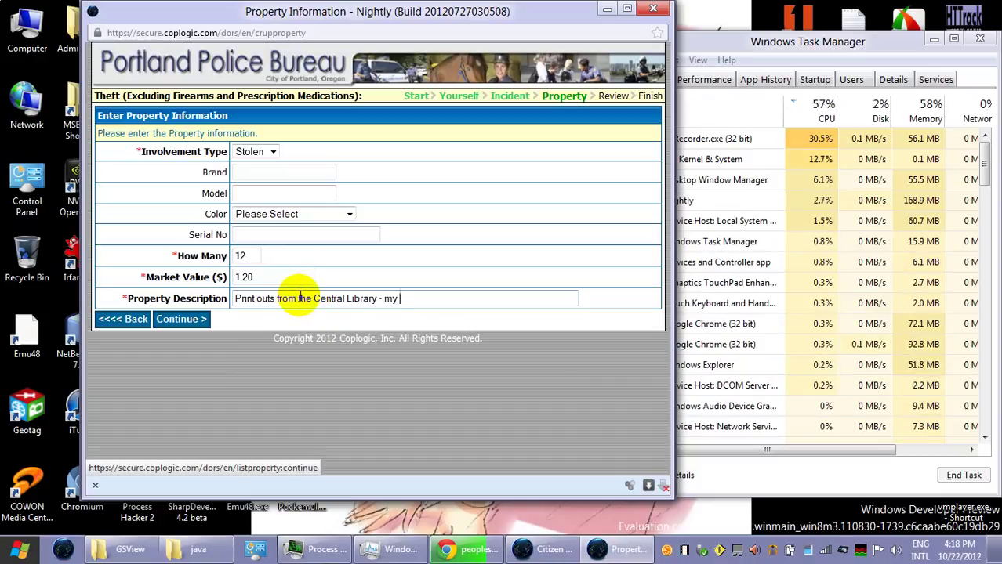
text(shopping cart)
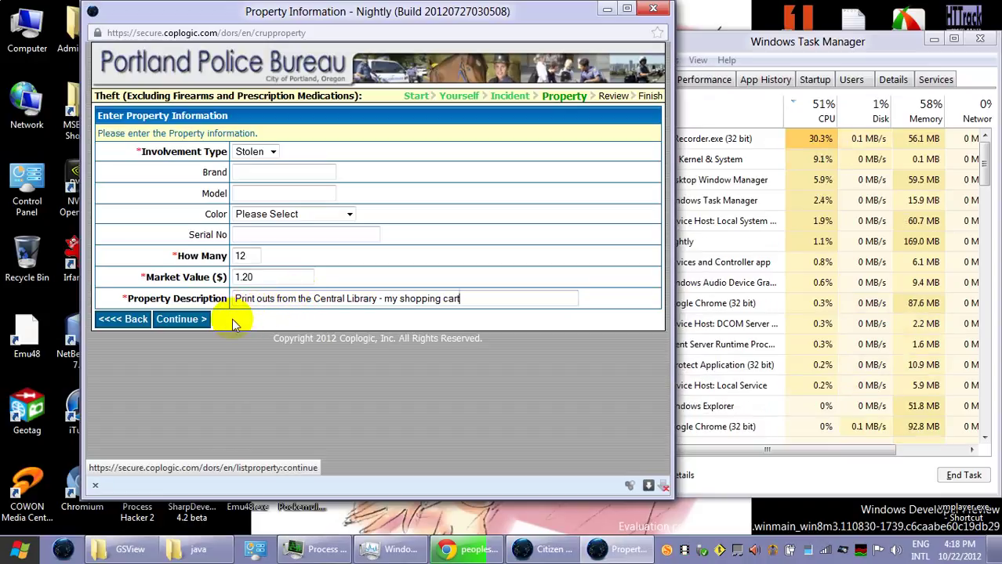
click(200, 321)
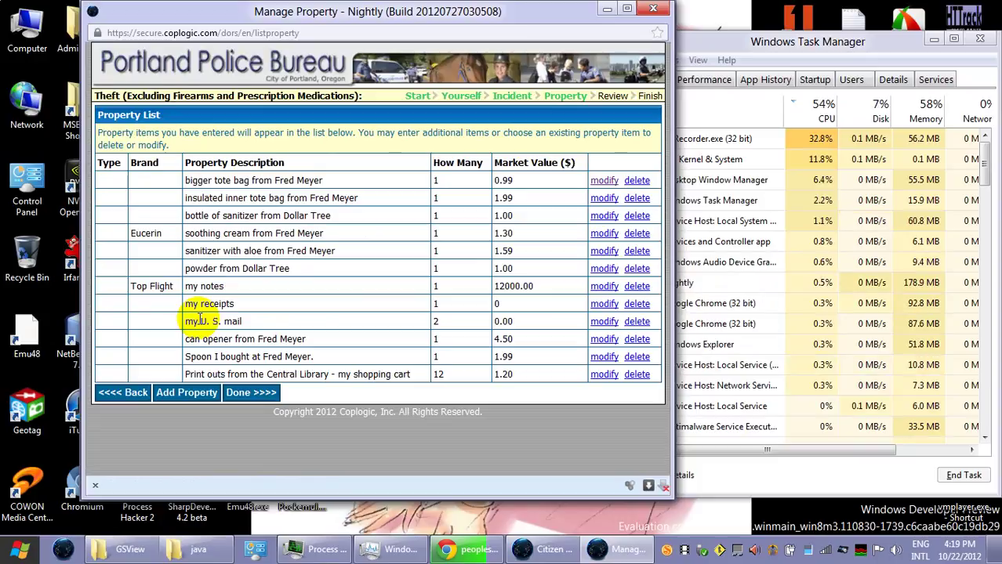
Step: Start a thirteenth property item with the brand "citrus drop", a quantity of 1 and a market value of $0.50
click(177, 400)
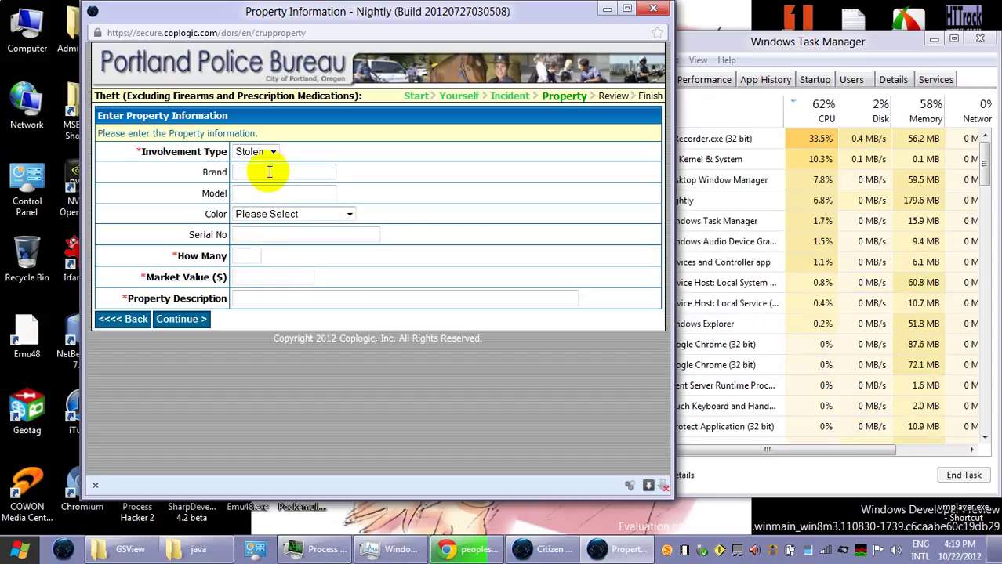
text(c)
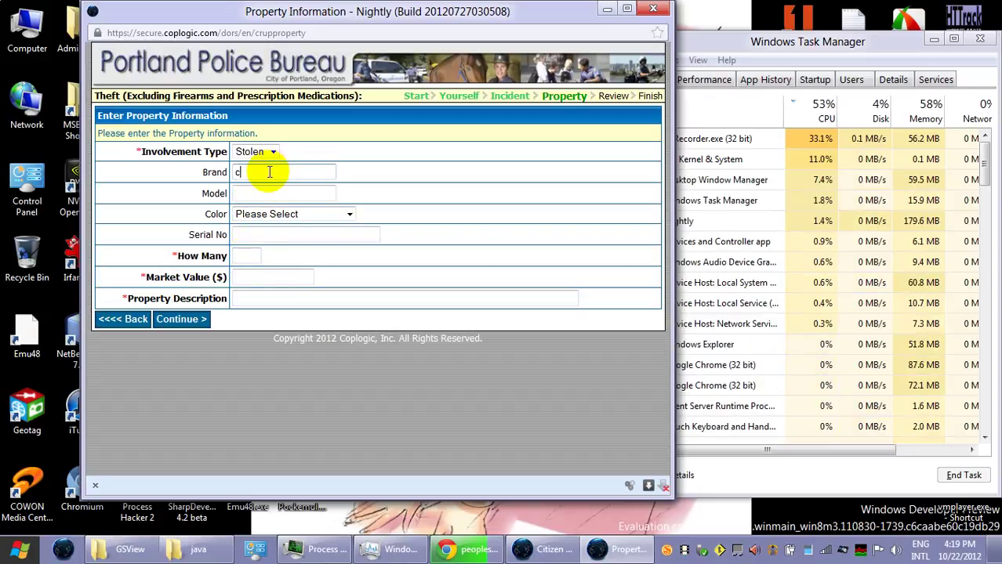
text(itrus drop)
key(Tab)
key(Tab)
key(Tab)
key(Tab)
text(1)
key(Tab)
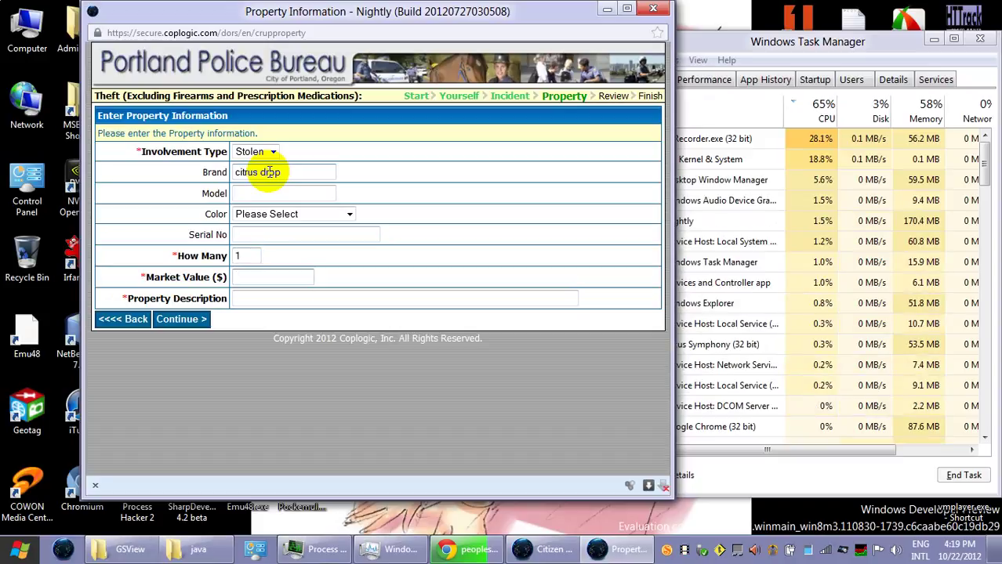
text(0.50)
key(Tab)
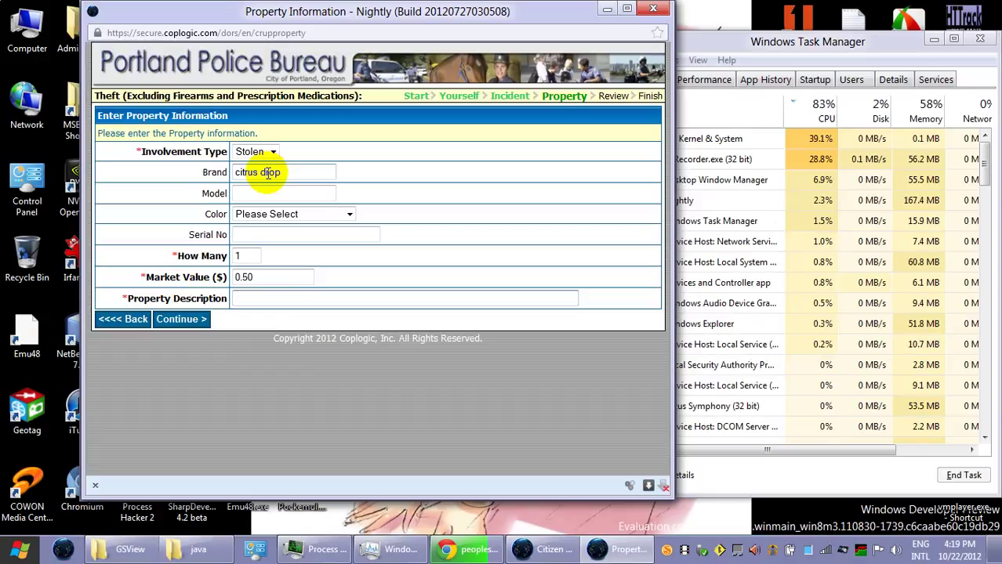
Step: Describe the thirteenth item as "soda from Fred Meyer" and save it to the property list
double_click(268, 172)
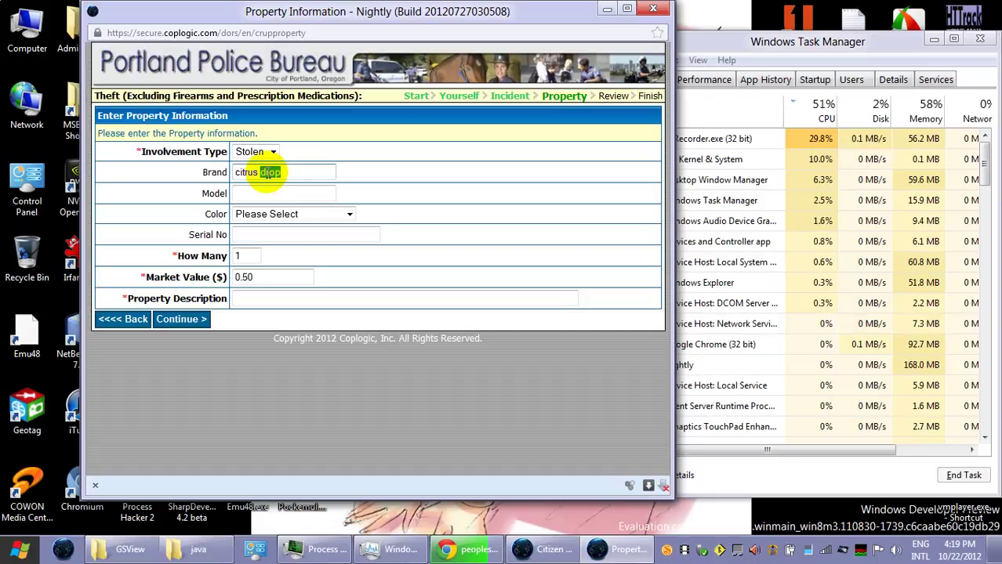
click(289, 296)
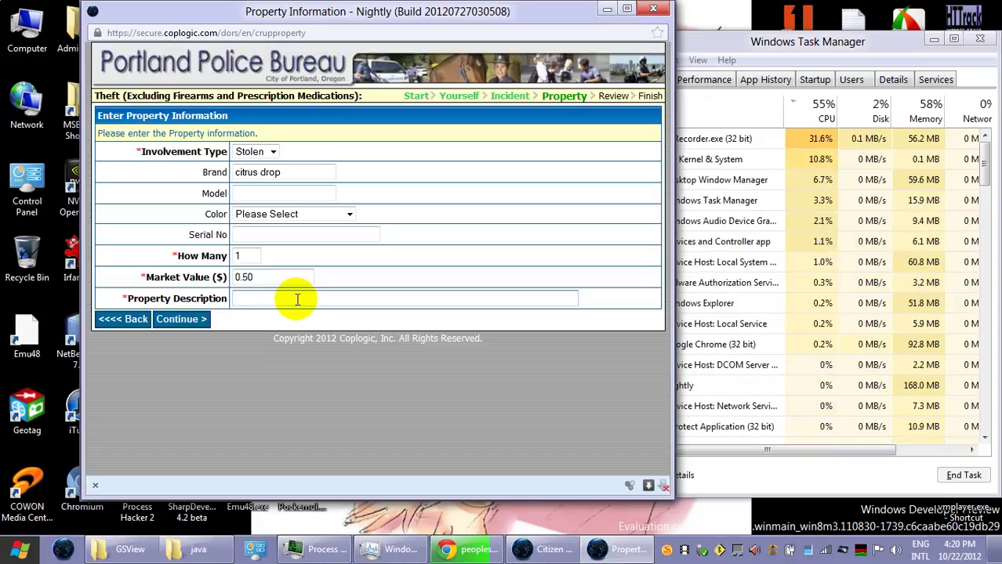
text(soda fr)
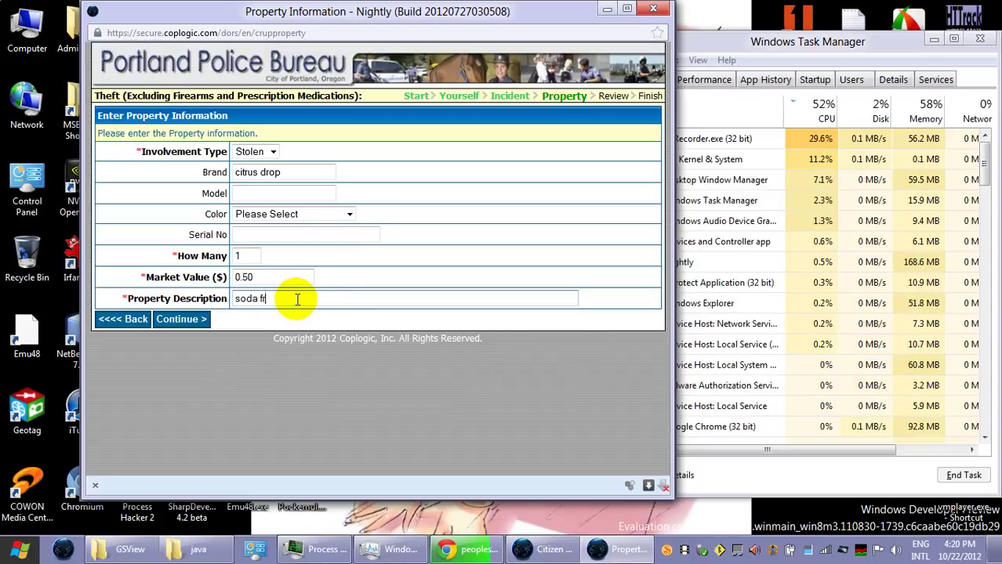
text(om Fred Meyer)
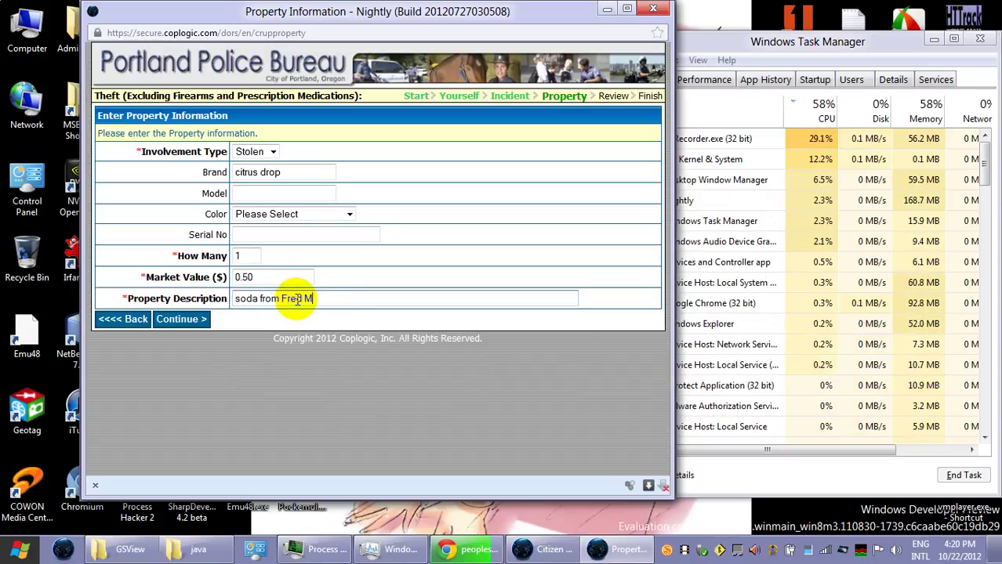
click(192, 320)
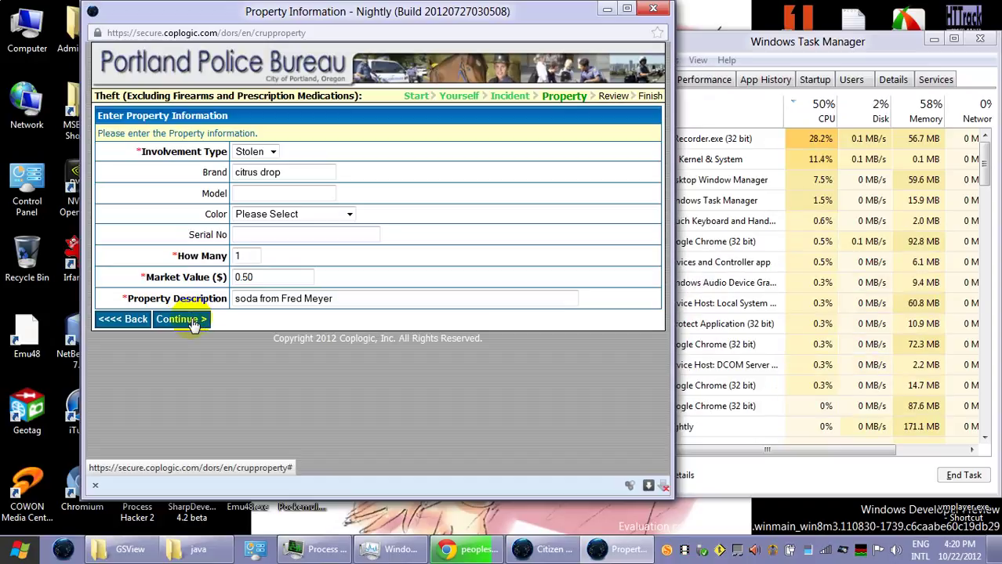
click(193, 326)
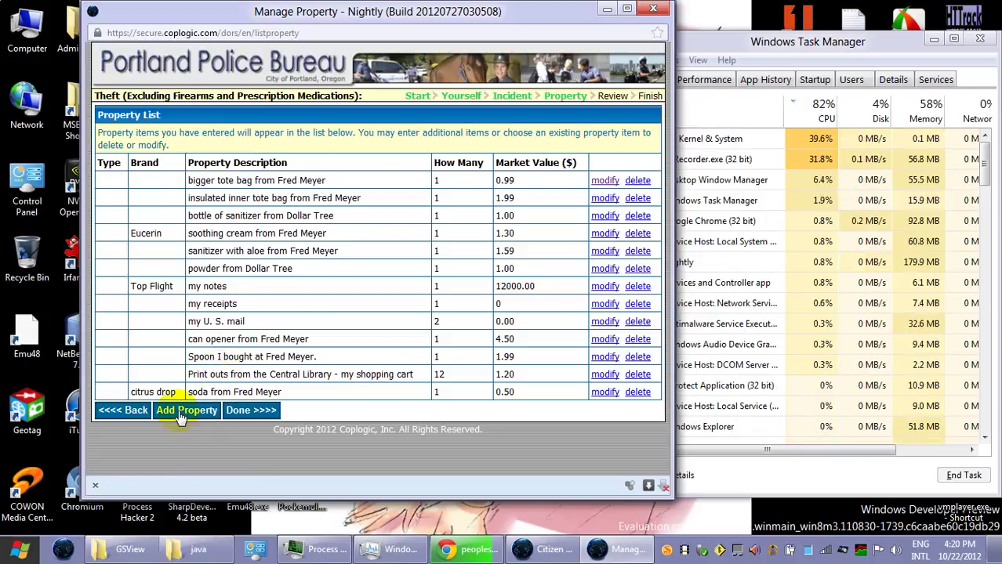
Step: Start a fourteenth property item with a quantity of 1 and a market value of $1.78
click(185, 303)
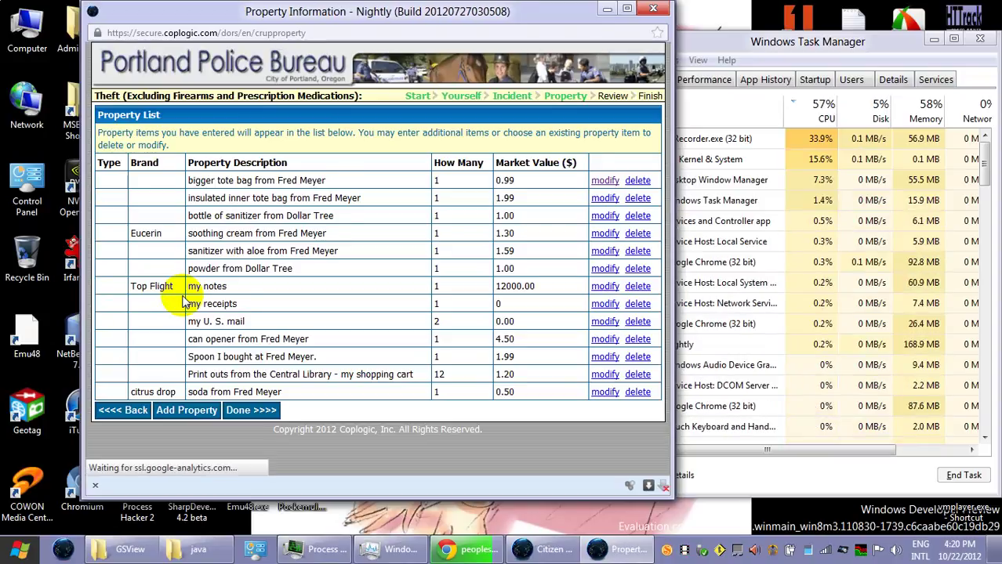
click(243, 255)
text(1)
click(268, 272)
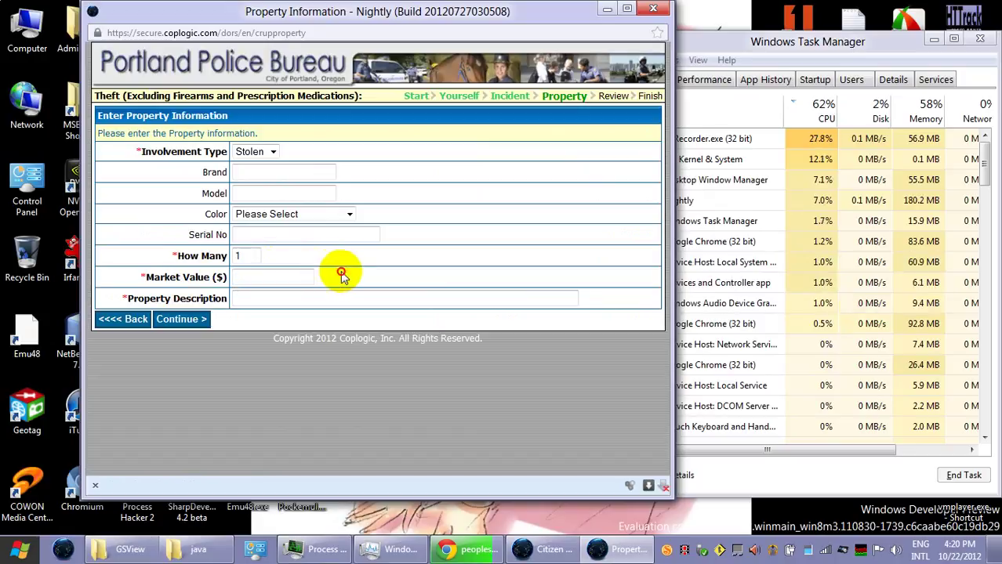
click(300, 275)
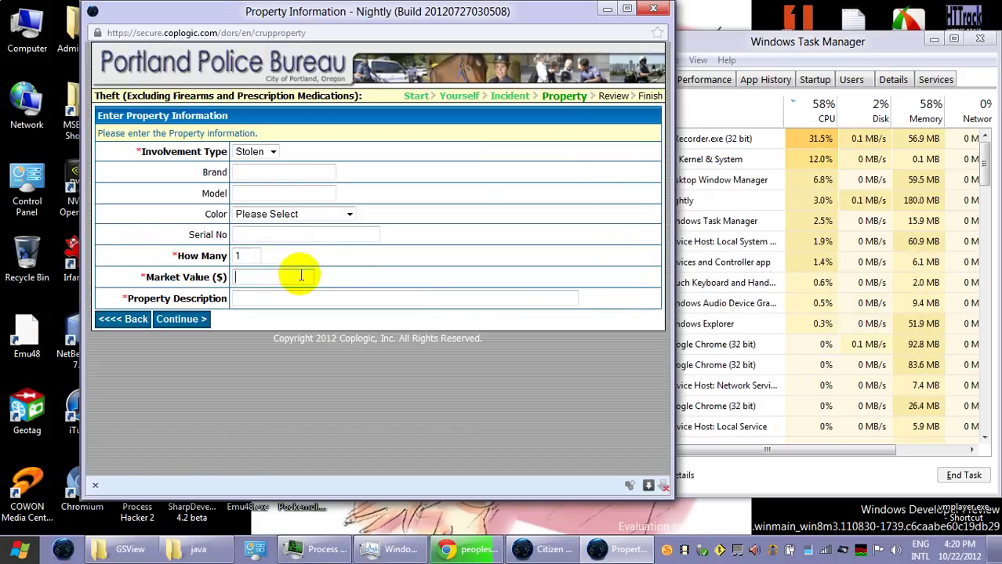
text(1.78)
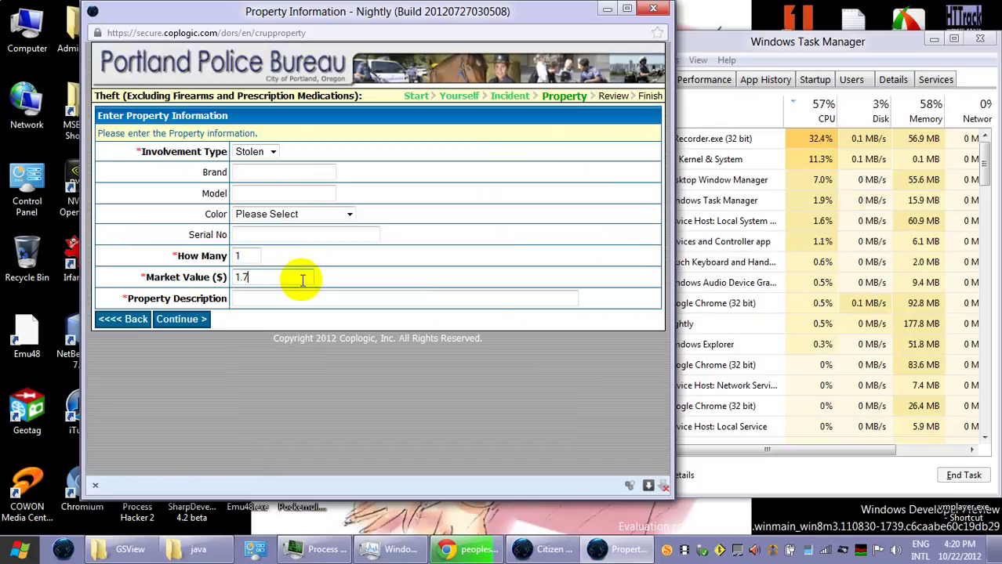
Step: Describe the fourteenth item as "potato chips" and save it to the property list
click(306, 293)
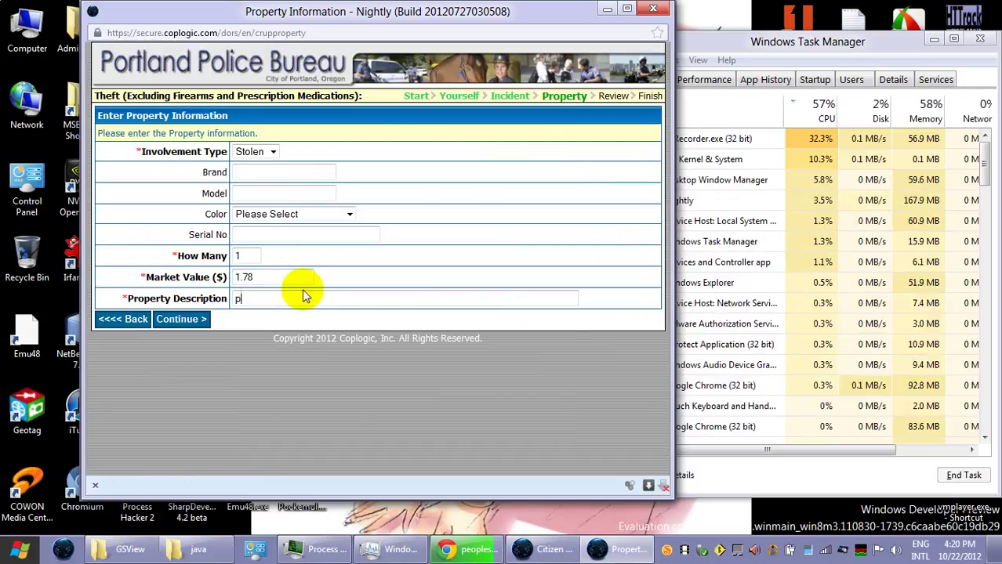
text(potat)
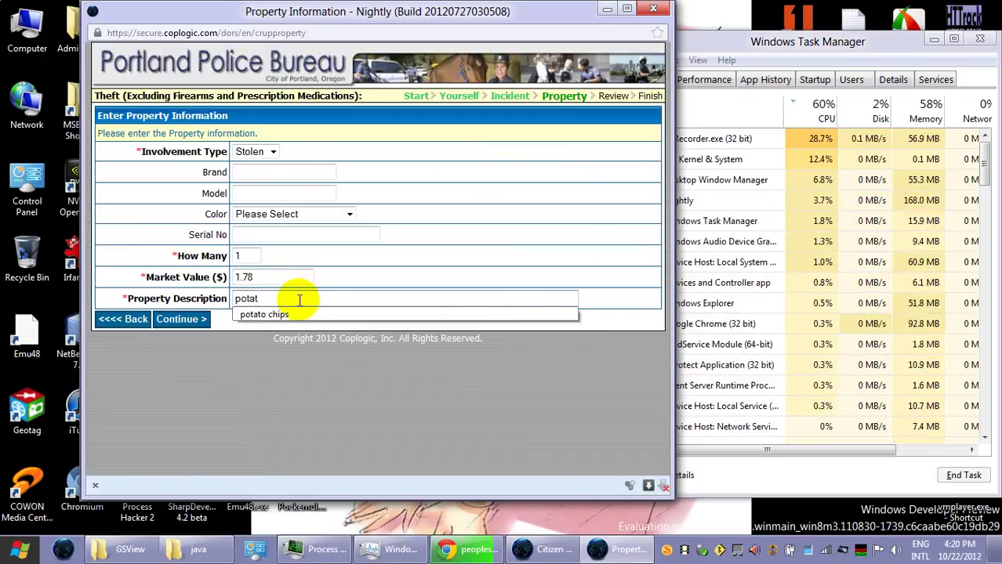
click(301, 316)
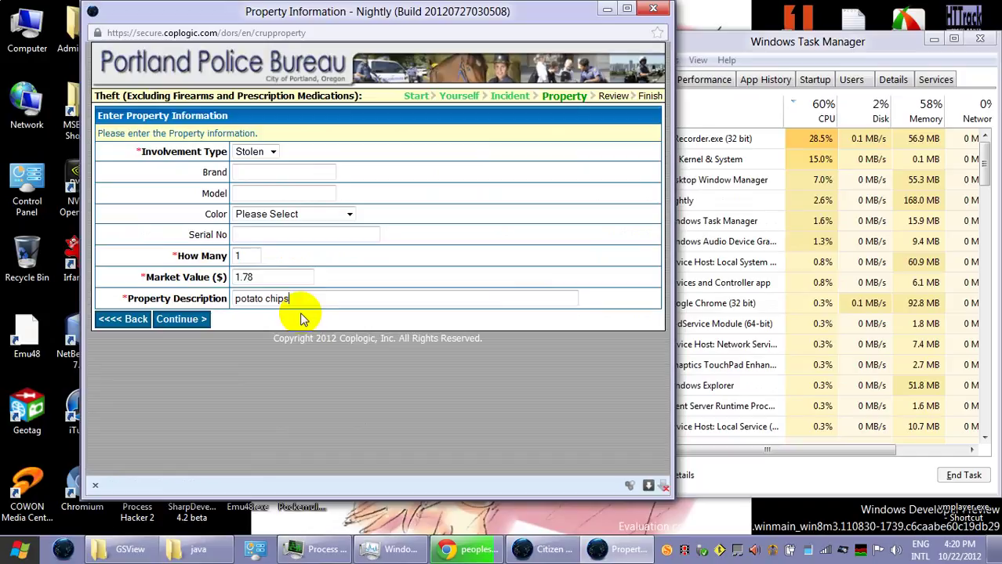
click(205, 321)
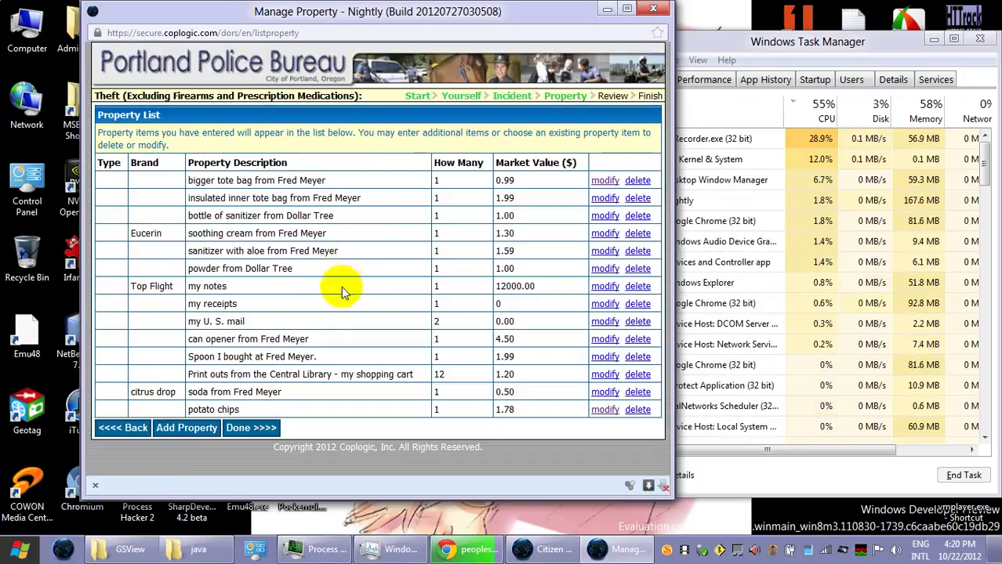
Step: Finish the property list and print the report's review page with the Microsoft XPS Document Writer
click(245, 427)
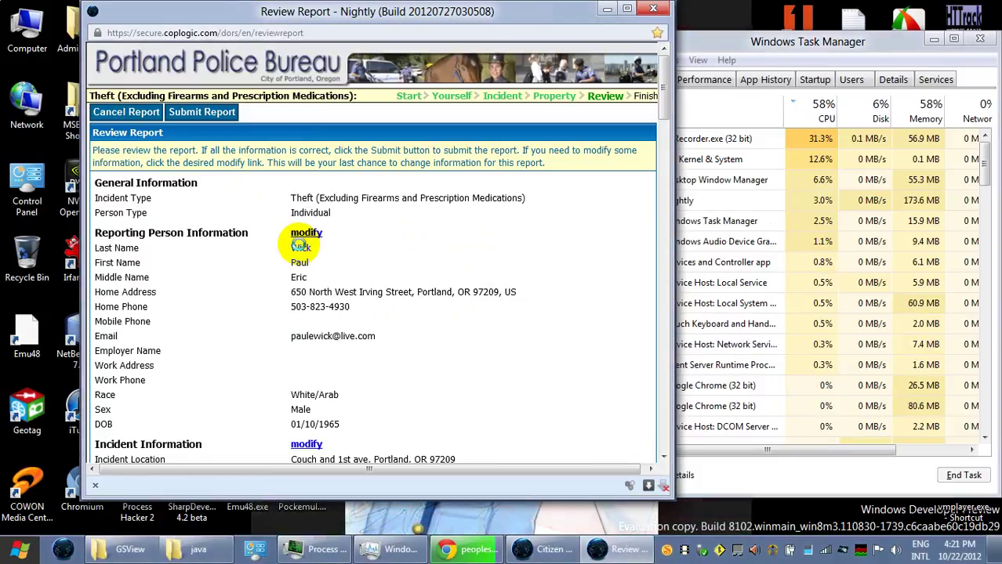
key(ctrl+p)
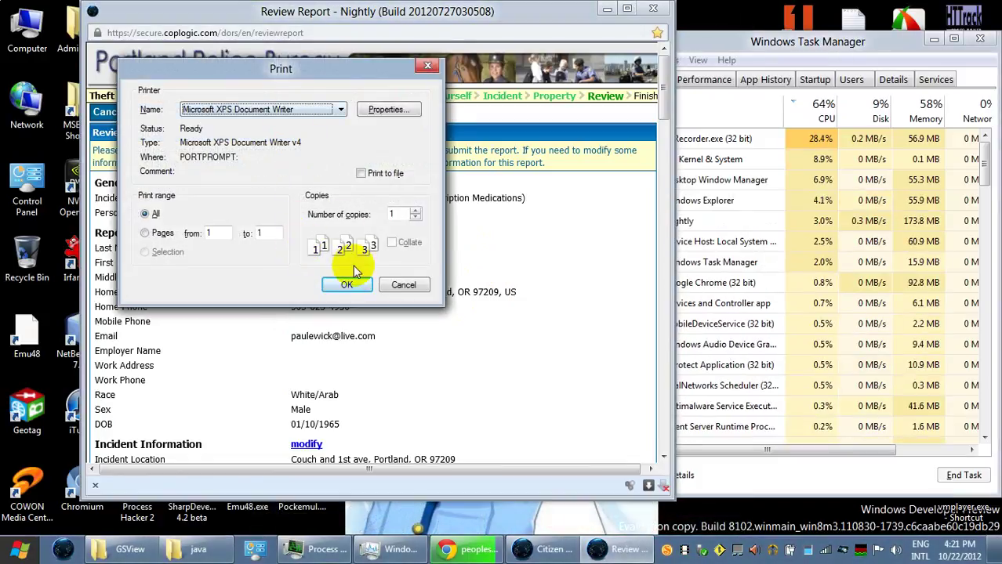
click(351, 286)
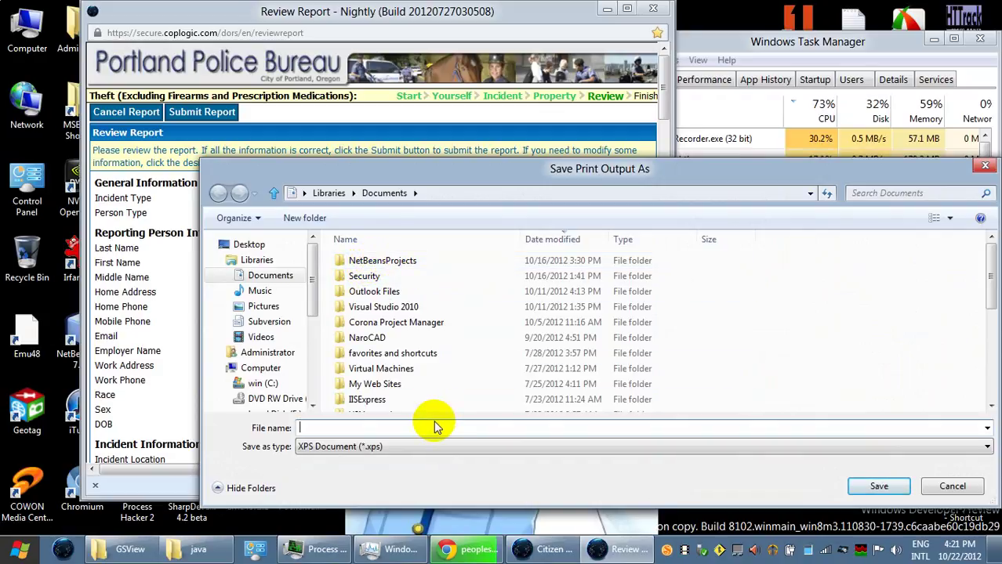
Step: Name the print output "reviewreport secure coplogic com dors en reviewreport - theft 10-22-2012"
click(429, 428)
text(rev)
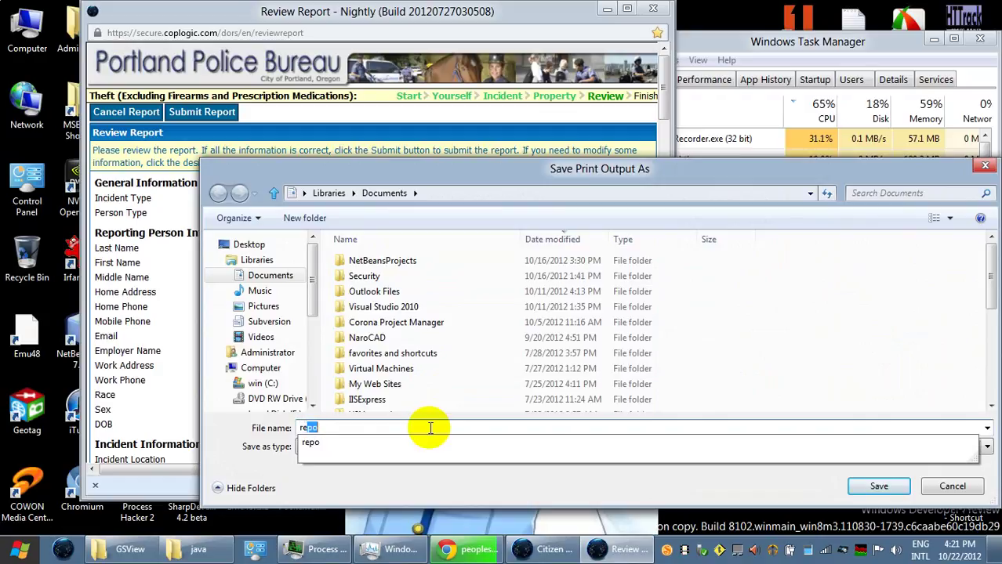
text(iew)
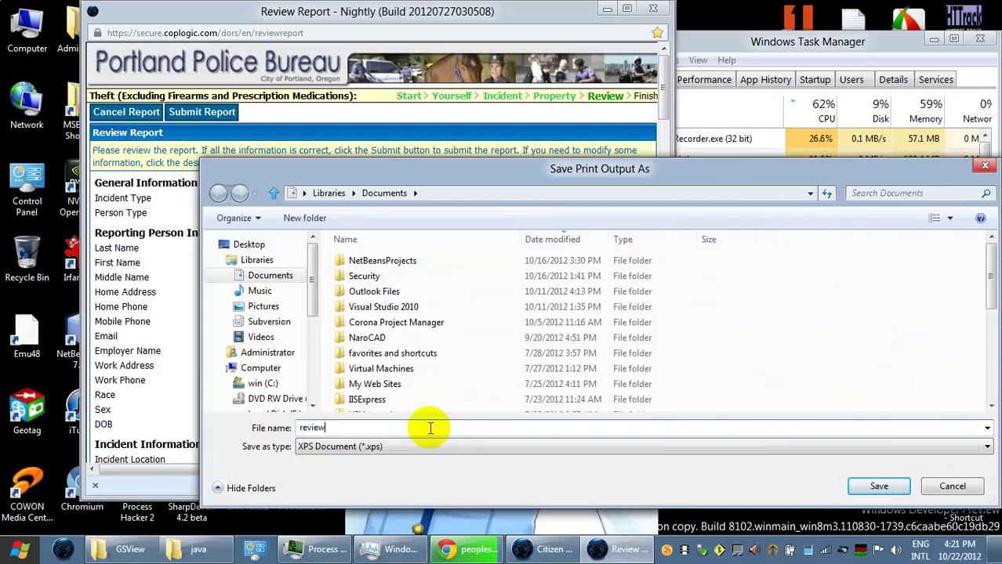
text(report)
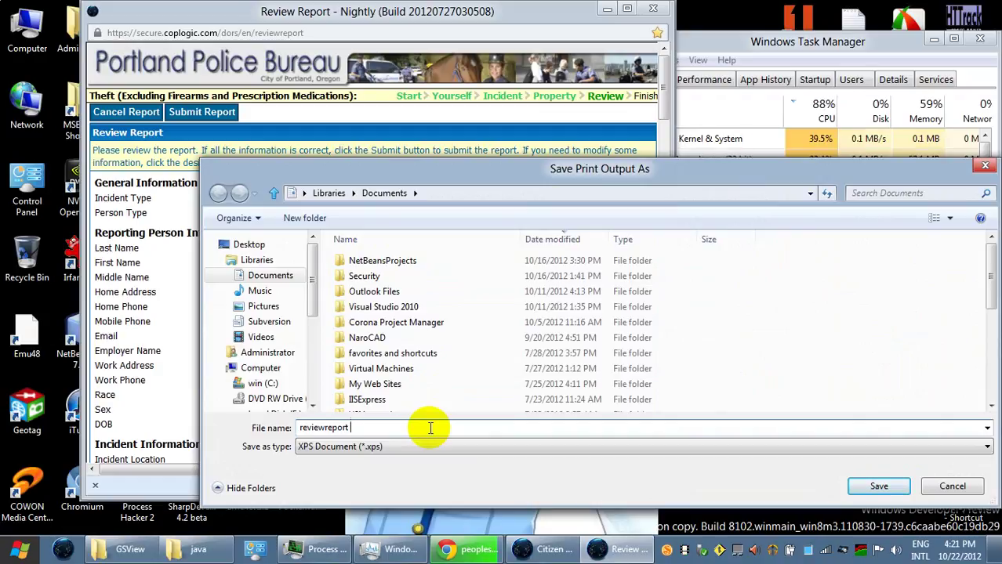
text(secure coplogic com dors)
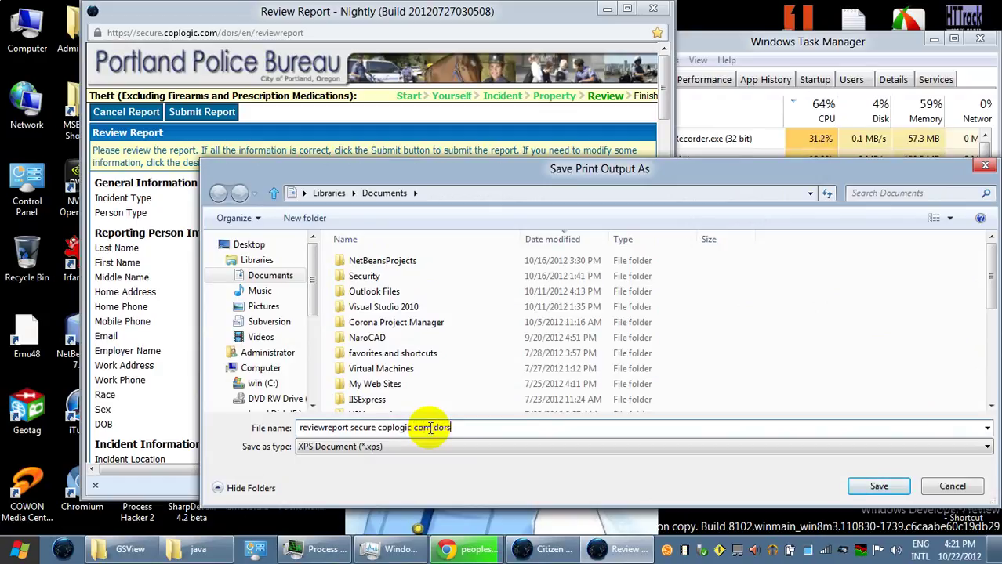
text( en reviewreport)
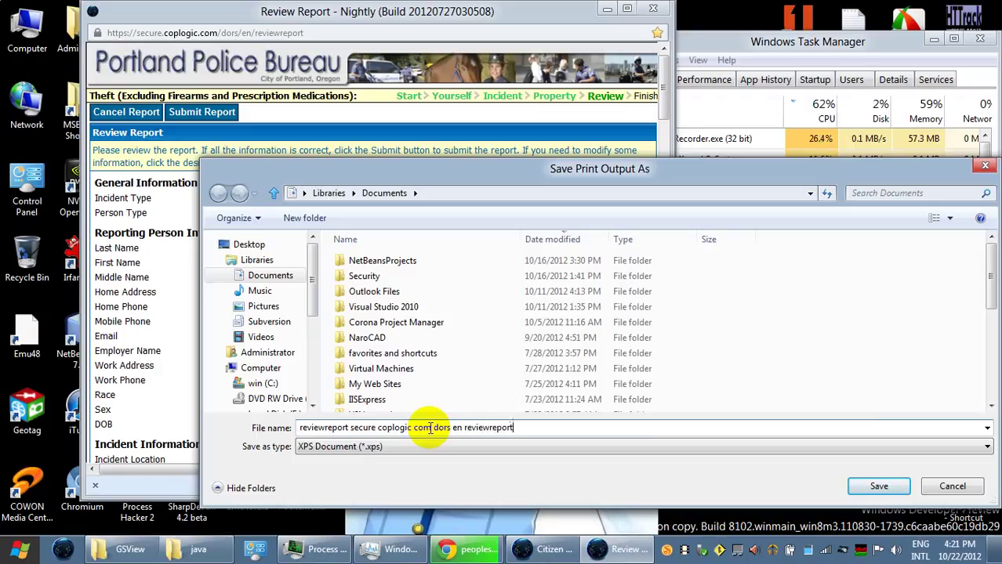
text( the)
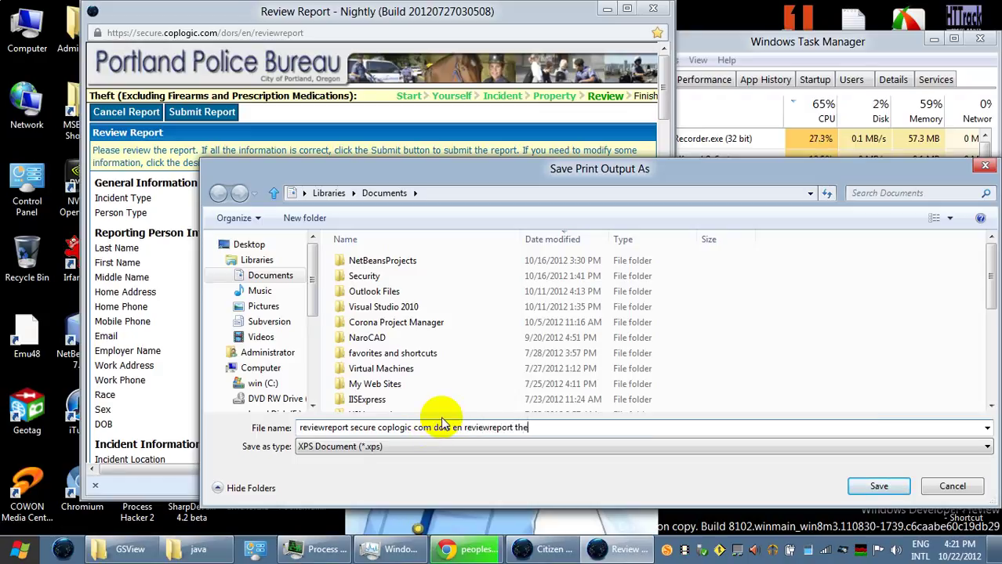
text(ft 10-22-2012)
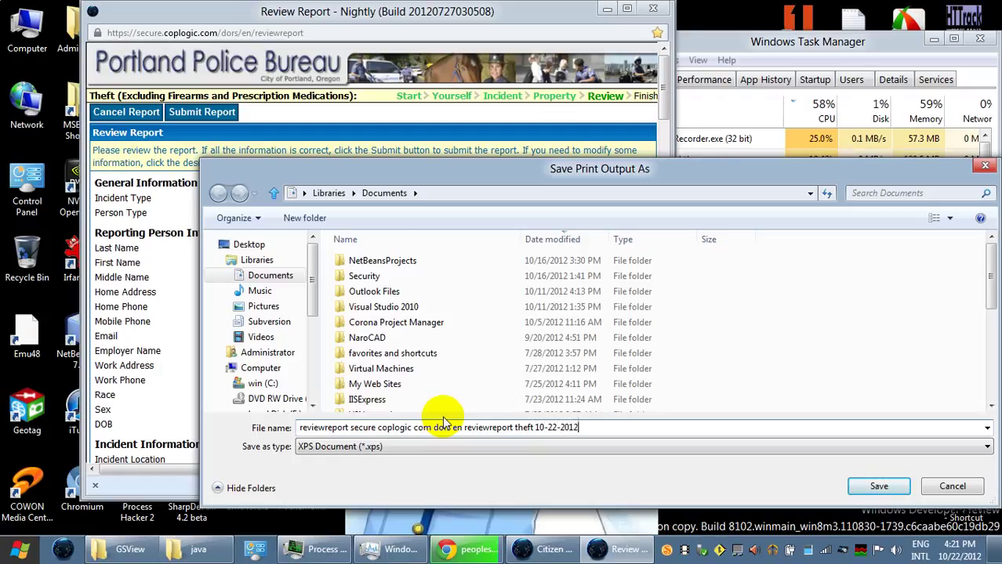
click(515, 427)
text(-)
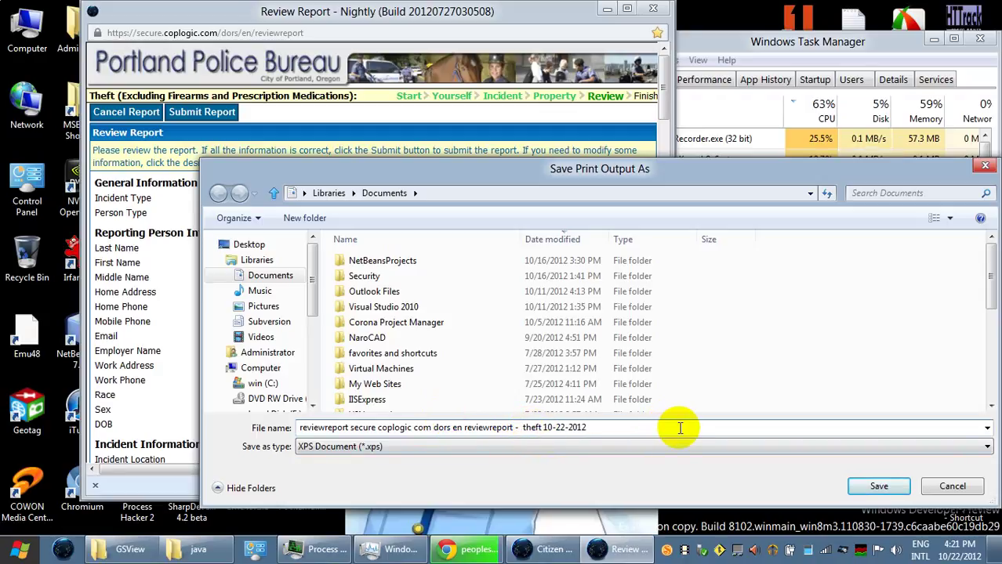
Step: Save the print output as an XPS document in the log\starbucks_10-22-2012 folder on the TOSHIBA EXT (F:) drive
click(261, 368)
double_click(784, 284)
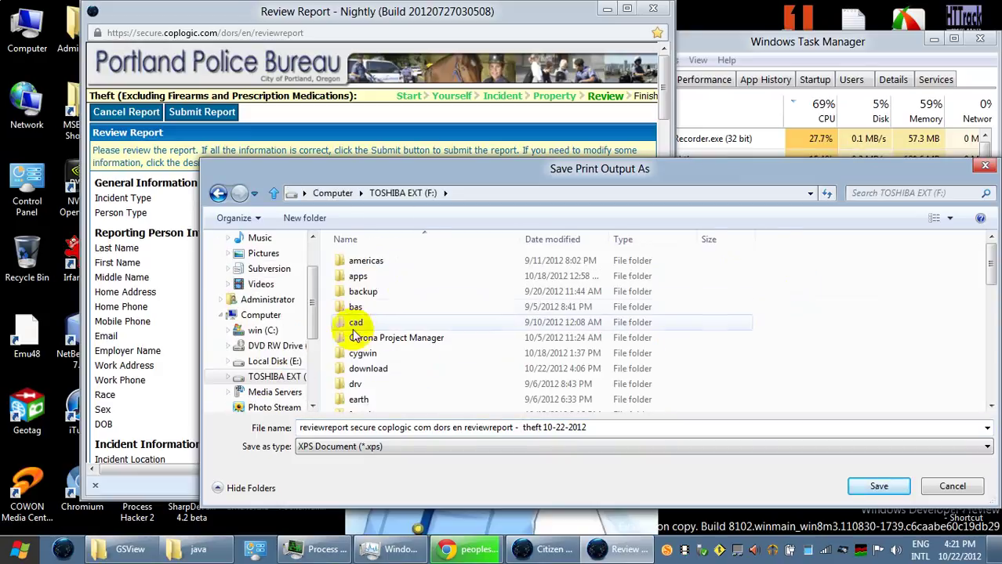
scroll(357, 351, down, 3)
click(358, 359)
double_click(359, 359)
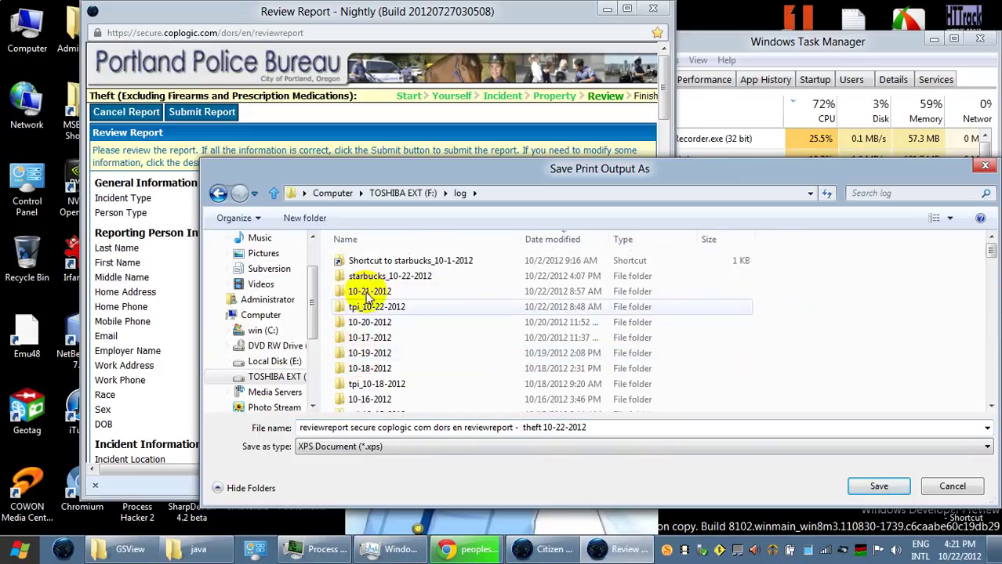
double_click(383, 282)
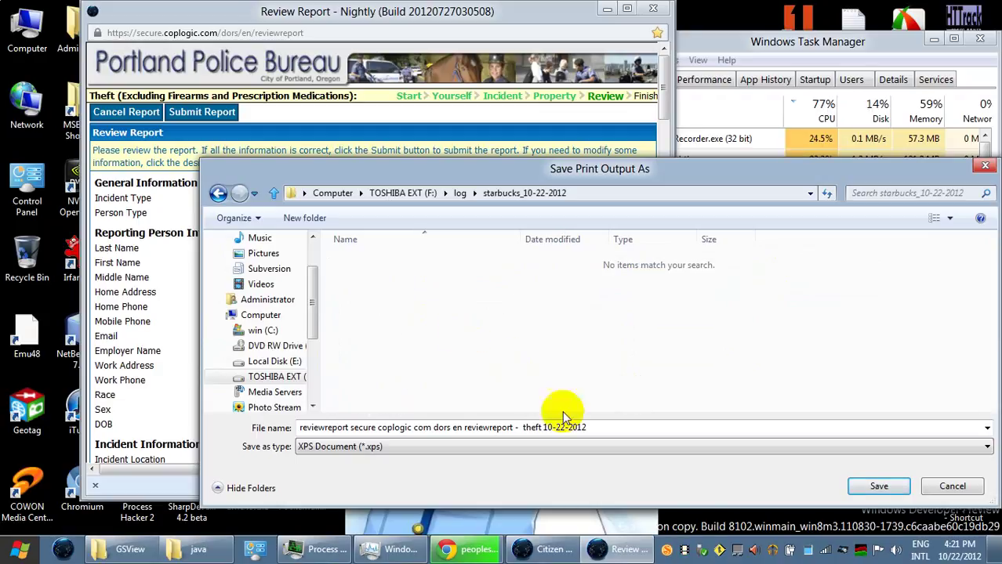
click(874, 486)
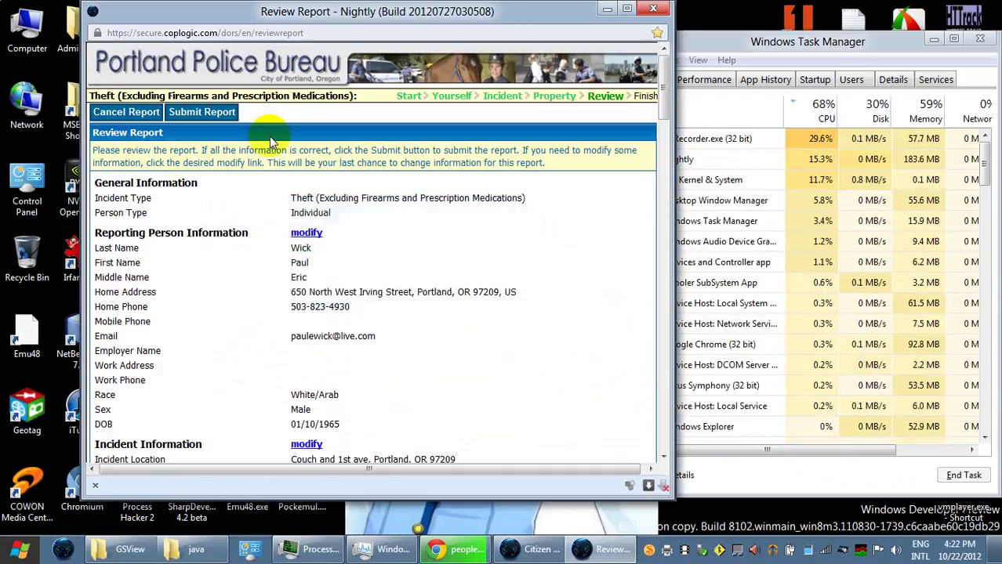
Step: Submit the theft report and open its printable temporary copy in an enlarged window
click(232, 116)
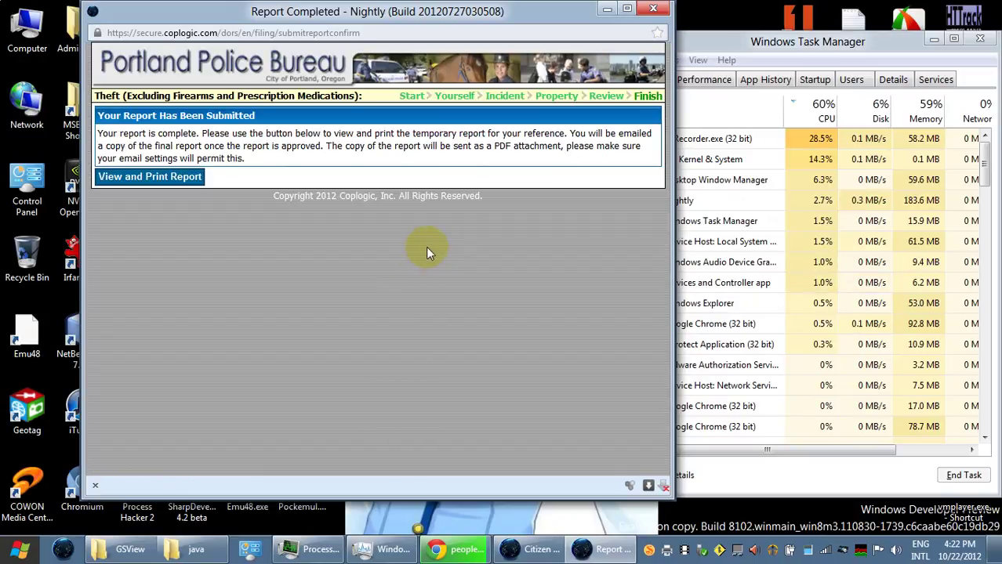
click(158, 179)
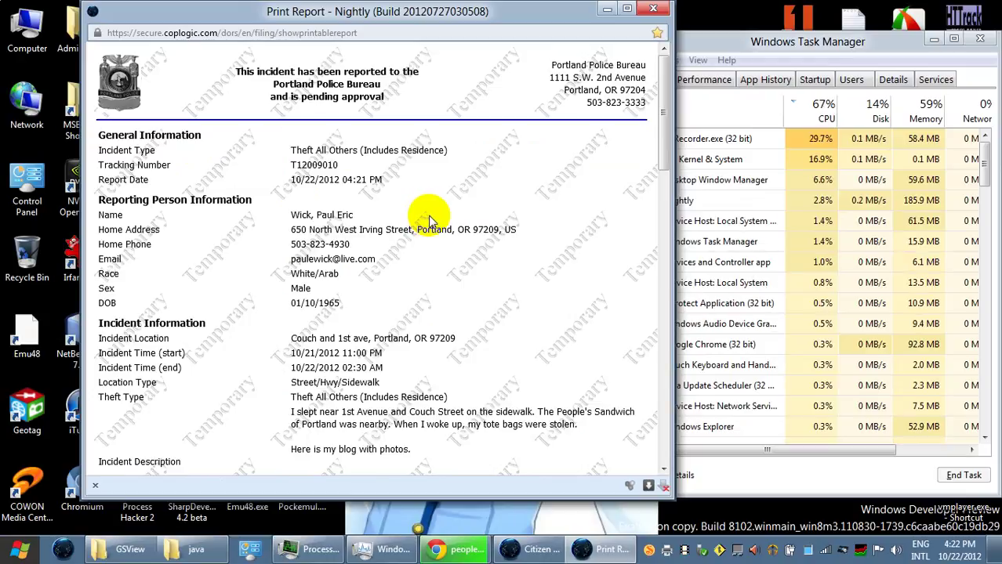
drag(666, 492, 837, 527)
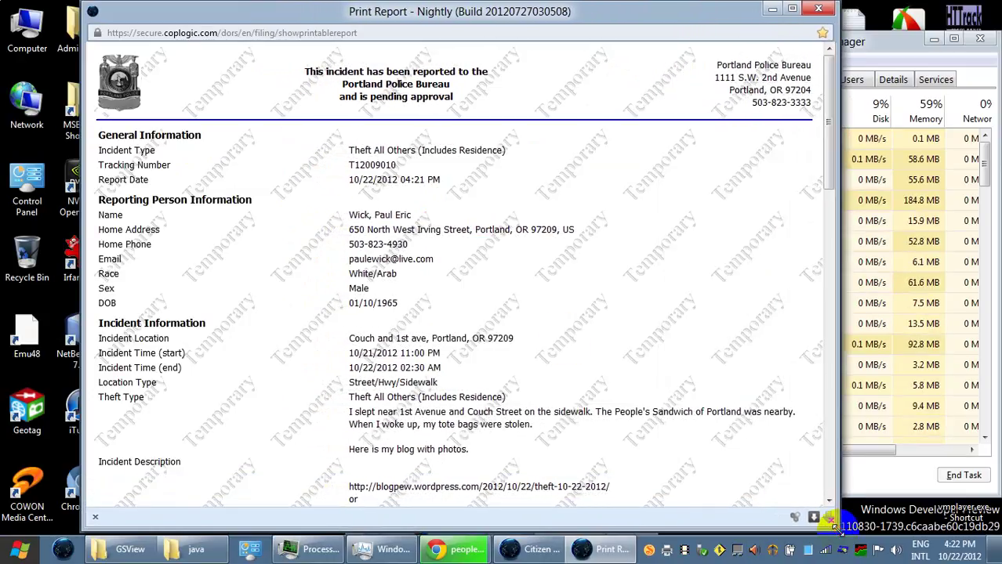
Step: Print the temporary report with the Microsoft XPS Document Writer and enter "theft 10-22-2012" as the output file name
key(ctrl+p)
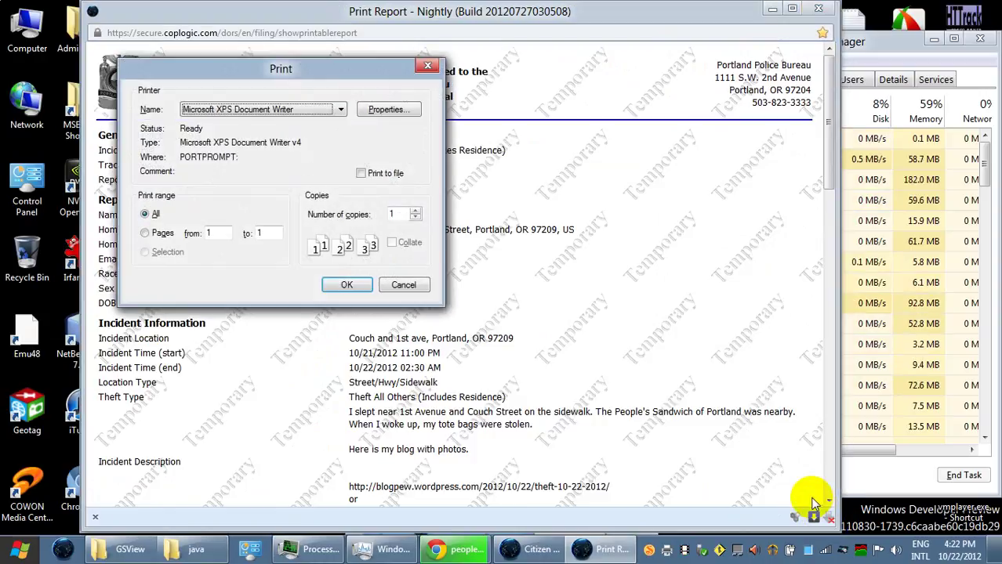
click(358, 286)
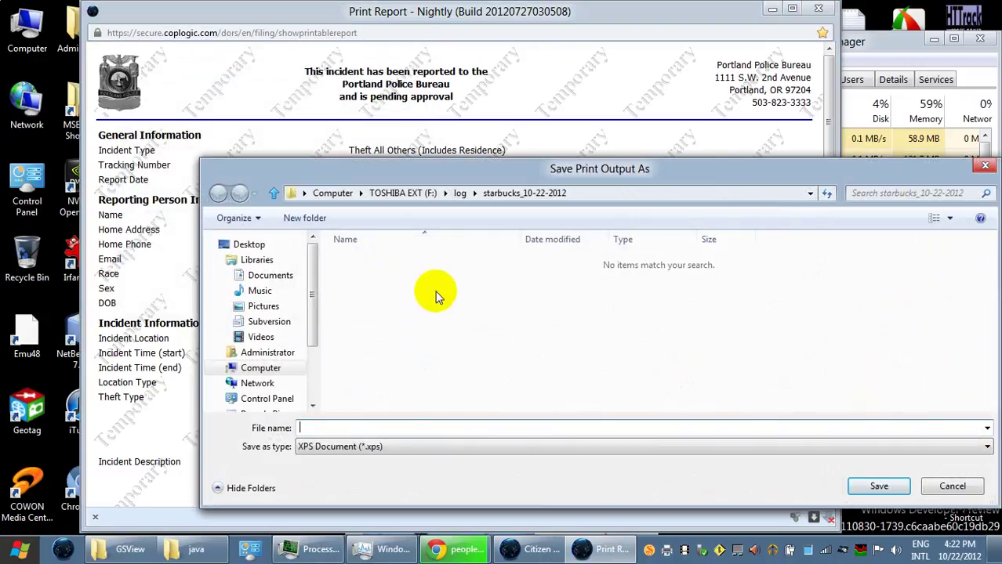
text(the)
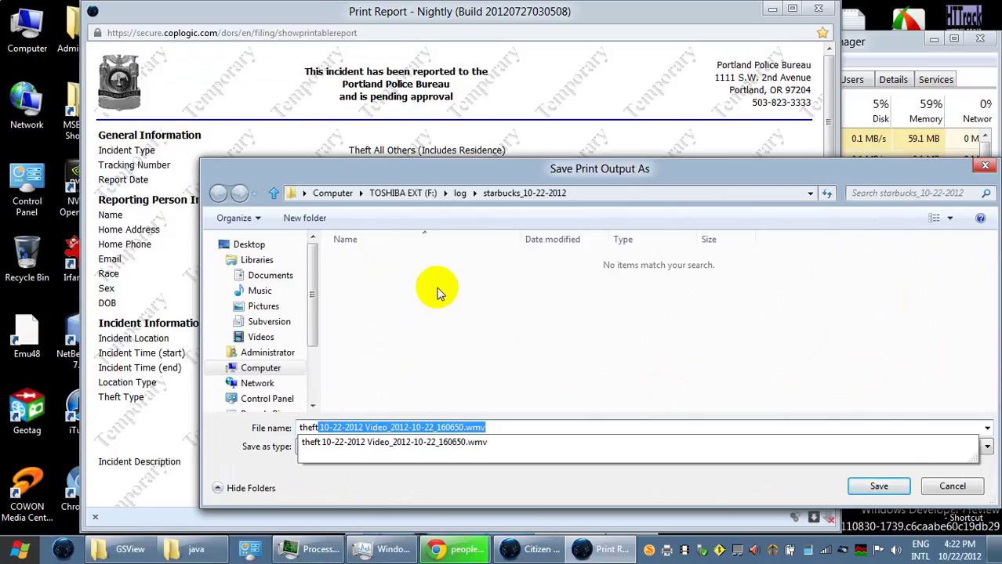
key(End)
key(BackSpace)
key(BackSpace)
key(BackSpace)
key(BackSpace)
key(BackSpace)
key(BackSpace)
key(BackSpace)
key(BackSpace)
key(BackSpace)
key(BackSpace)
key(BackSpace)
key(BackSpace)
key(BackSpace)
key(BackSpace)
key(BackSpace)
key(BackSpace)
key(BackSpace)
key(BackSpace)
key(BackSpace)
key(BackSpace)
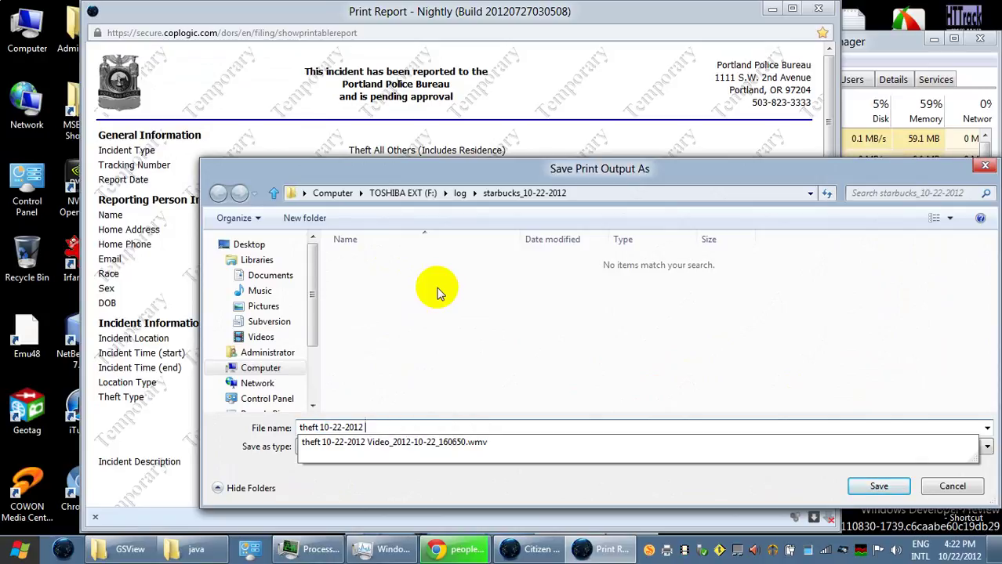
click(436, 290)
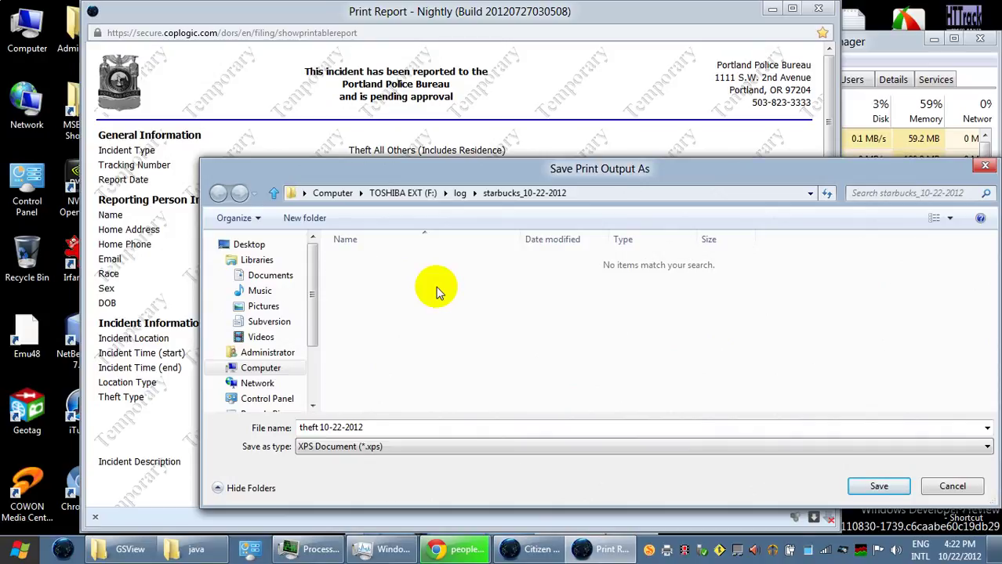
Step: Extend the output file name to "theft 10-22-2012 secure coplogic com dors en filing showprintablereport"
click(391, 427)
click(396, 426)
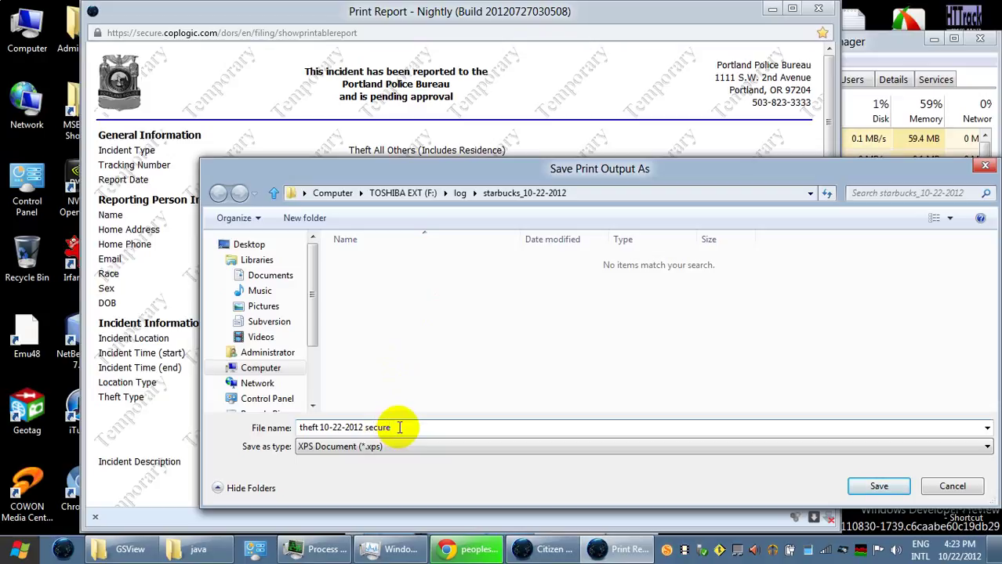
text(coplogic com dors en filing)
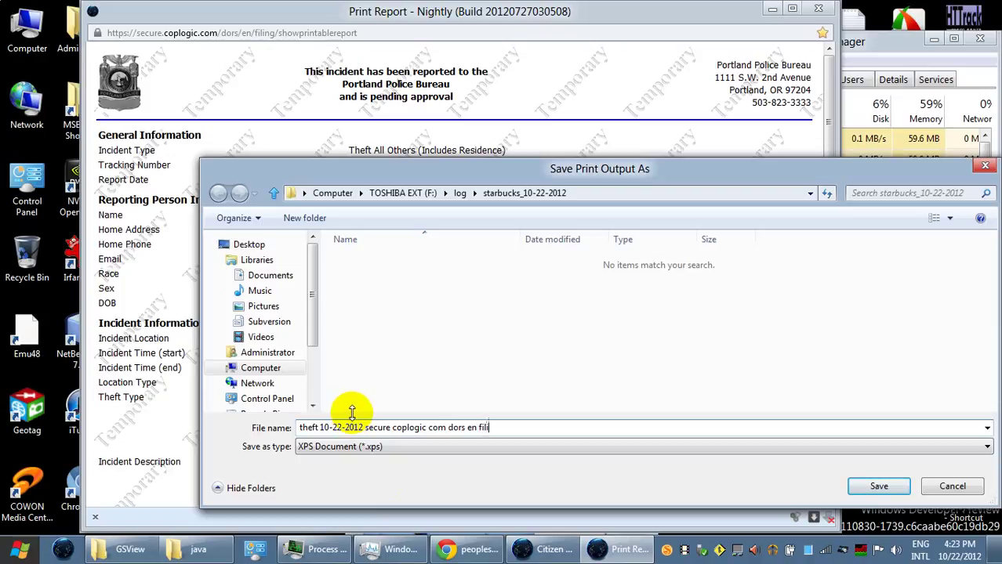
text( sh)
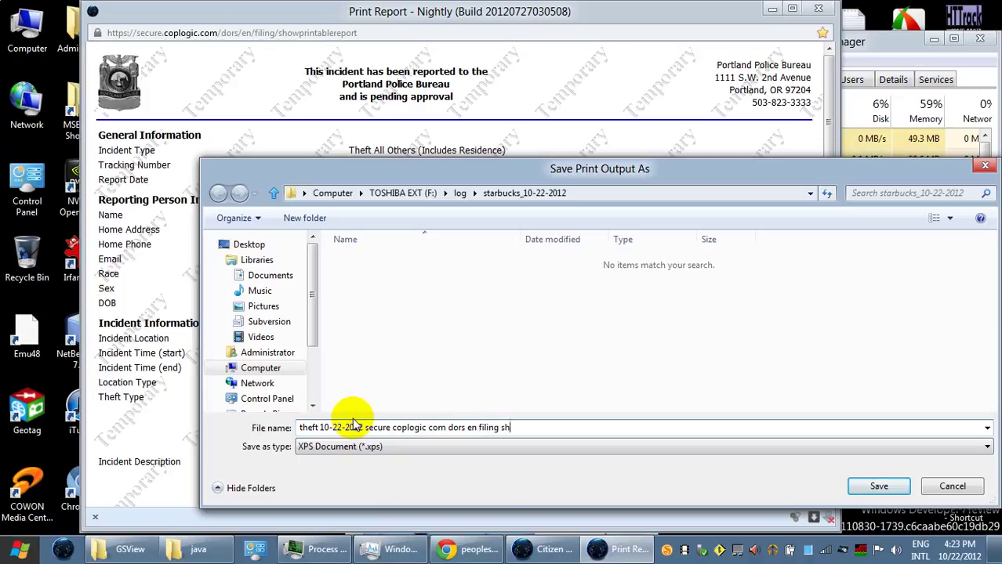
text(owprintablereport)
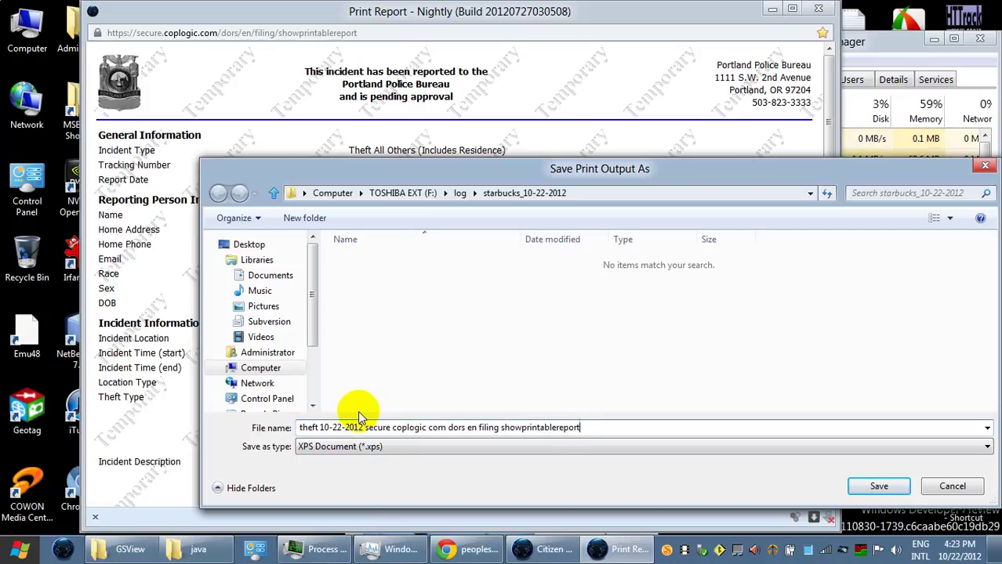
Step: Insert a hyphen before "secure" in the output file name and save the temporary report as an XPS document
click(365, 427)
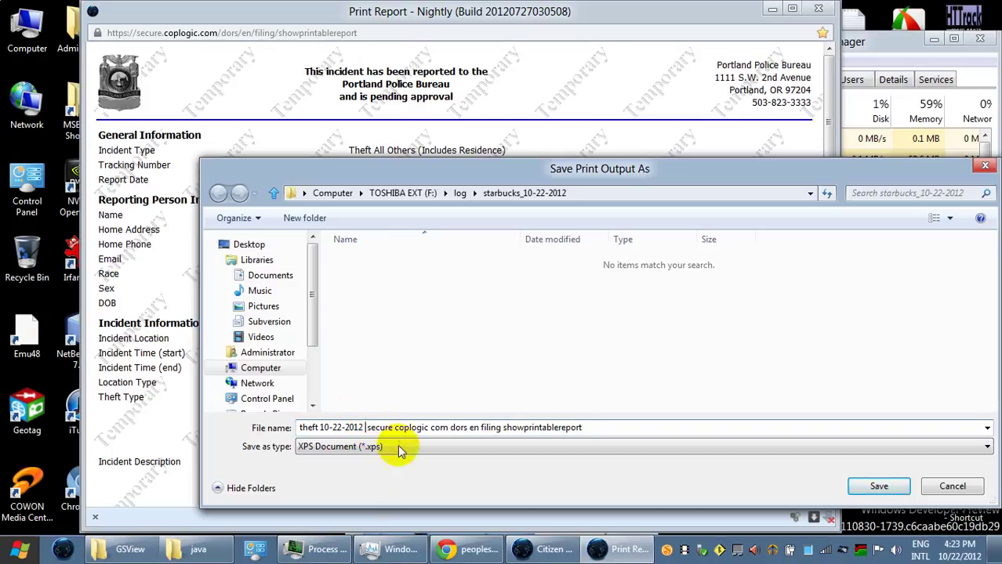
text(-)
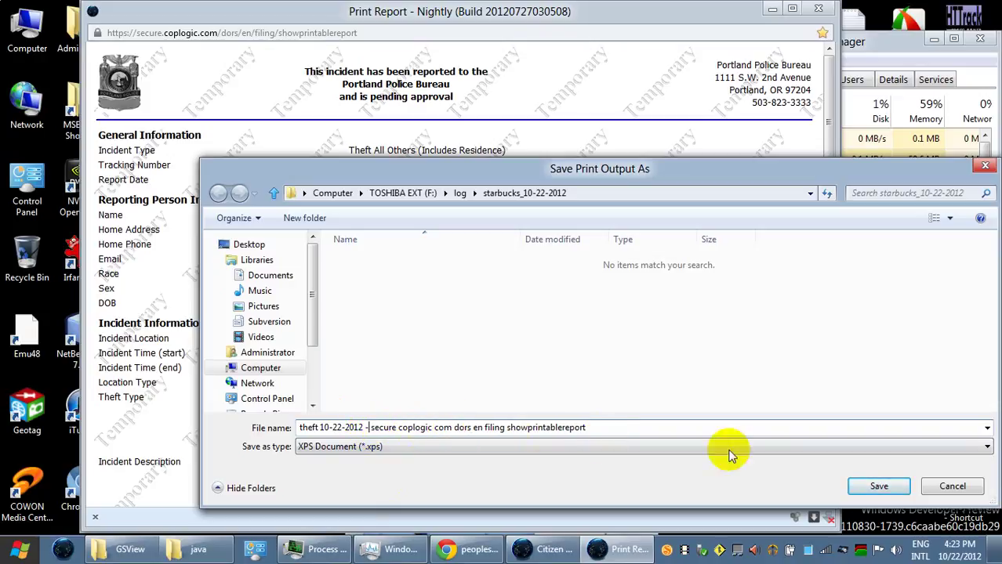
click(879, 487)
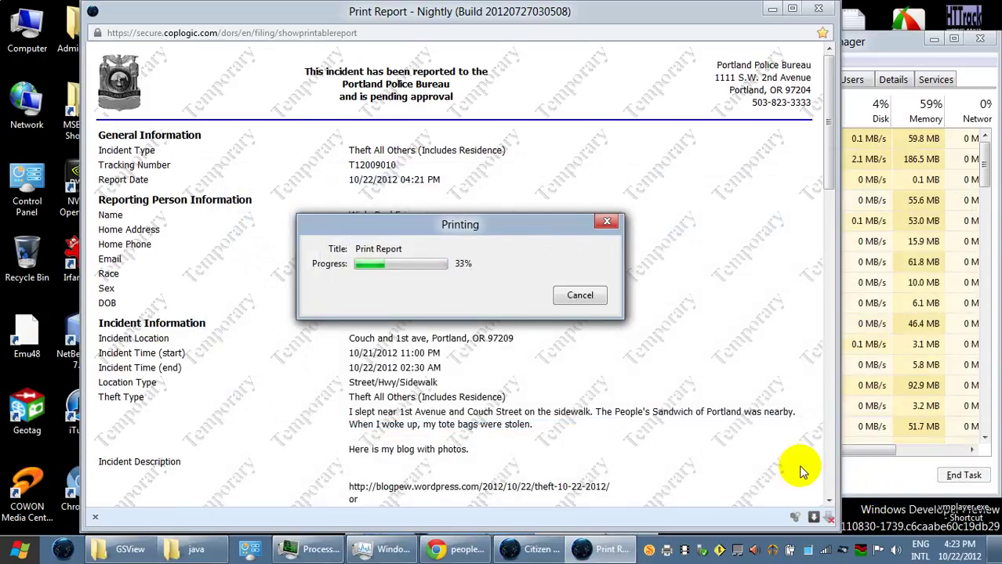
Step: Save the temporary report page as the complete web page showprintablereport.htm in the log\cenlib_9-12-2012 folder
right_click(588, 173)
click(667, 258)
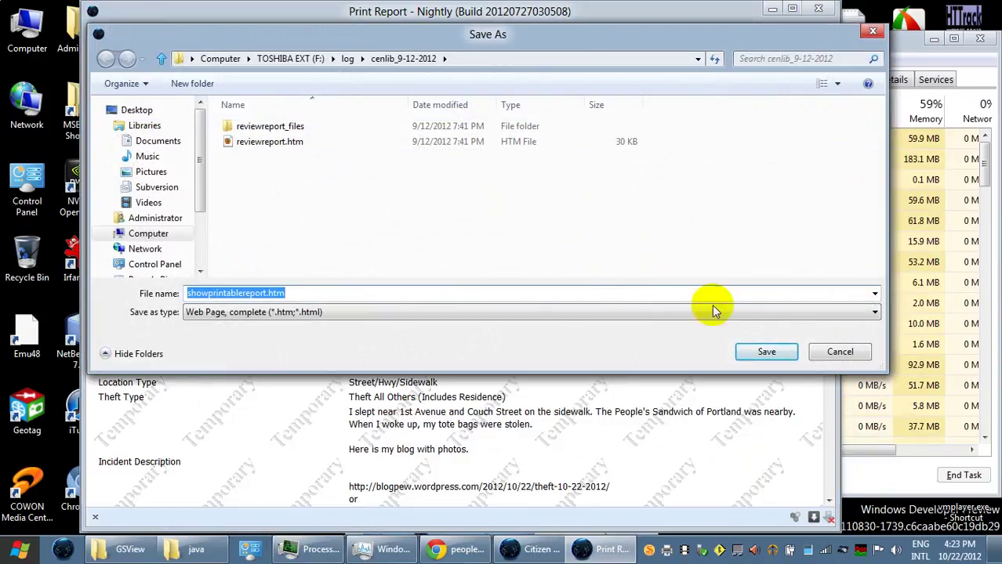
click(767, 351)
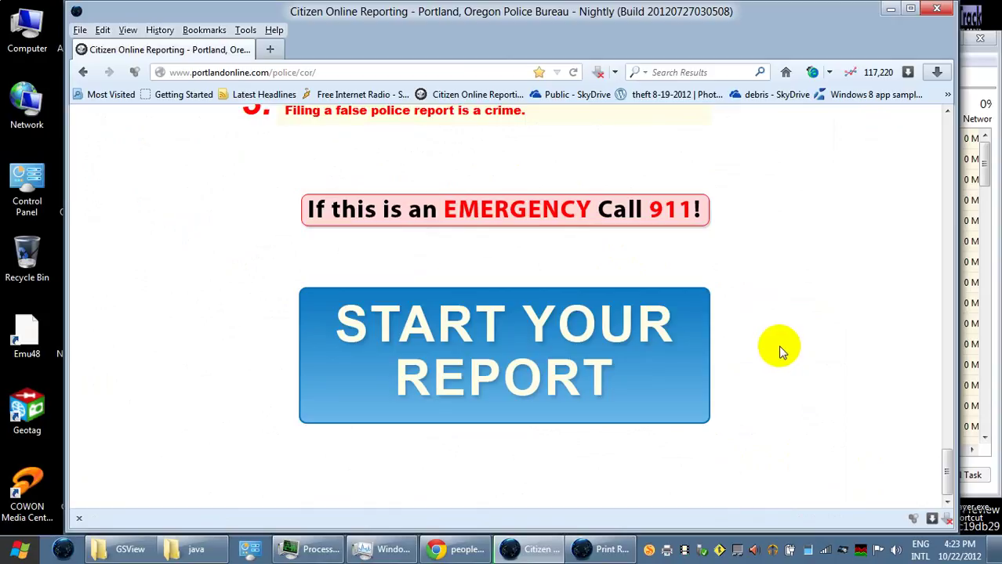
Step: Copy the printable report's web address and open the log\starbucks_10-22-2012 folder on the TOSHIBA EXT (F:) drive
click(601, 555)
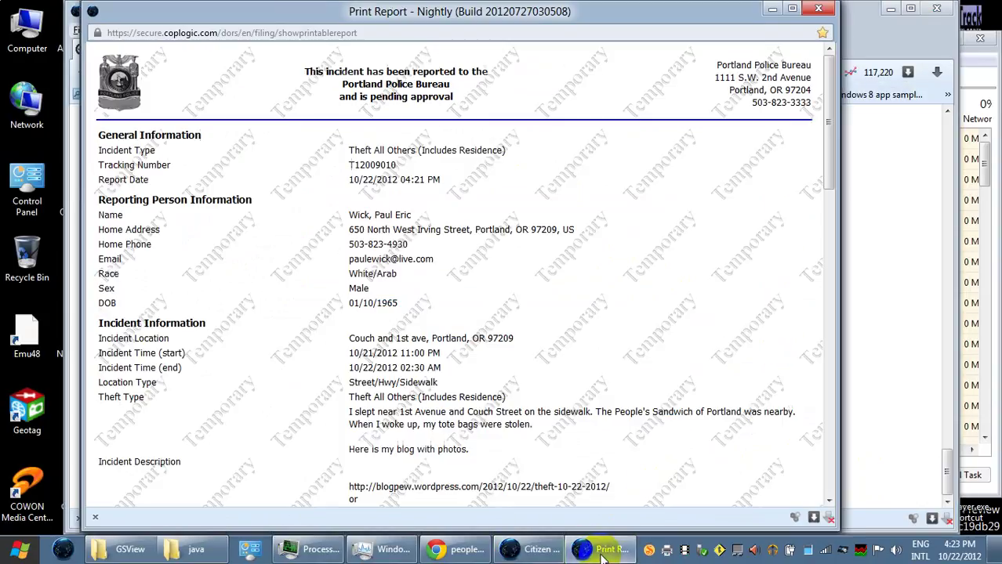
click(284, 33)
key(ctrl+c)
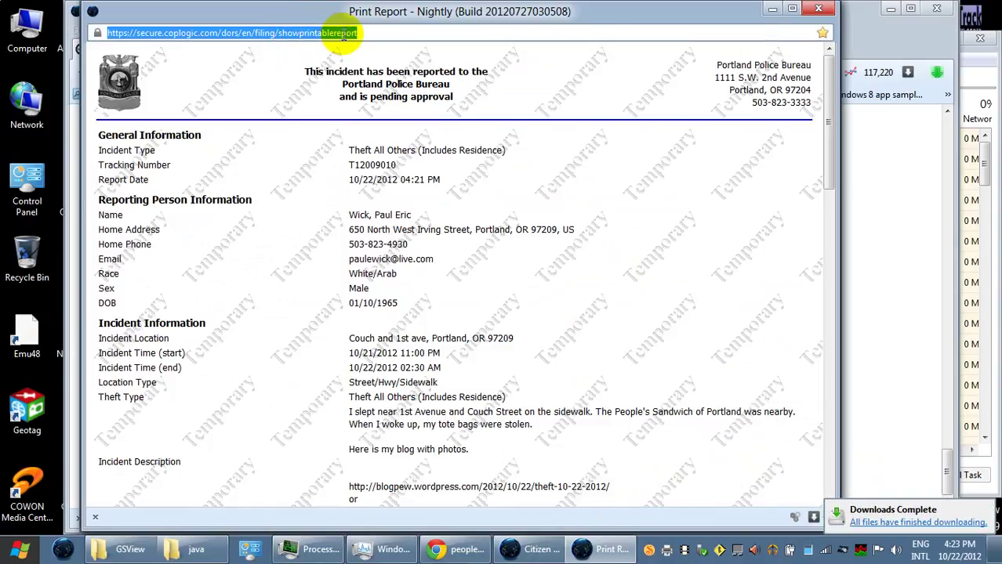
click(193, 554)
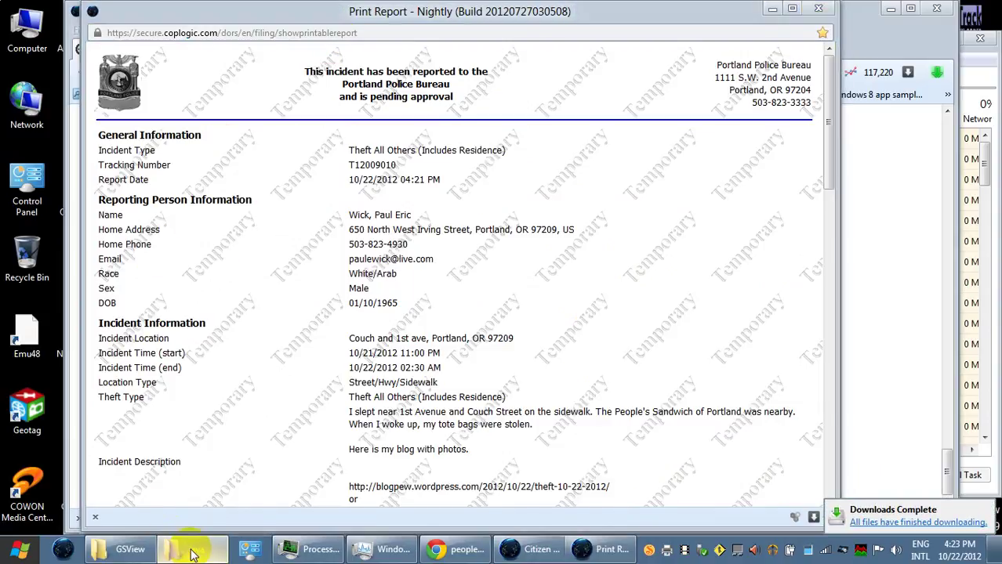
click(310, 139)
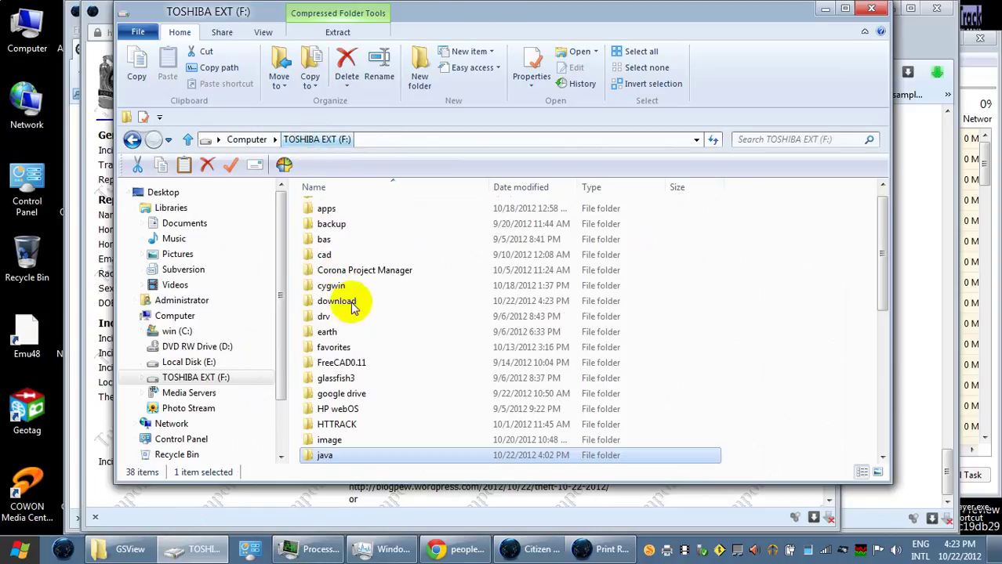
scroll(327, 446, down, 2)
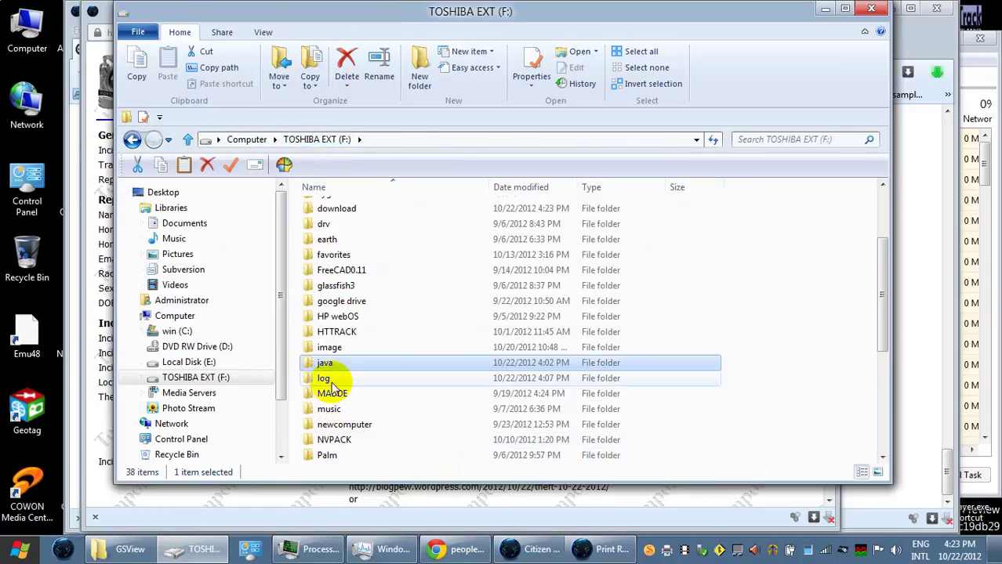
double_click(329, 380)
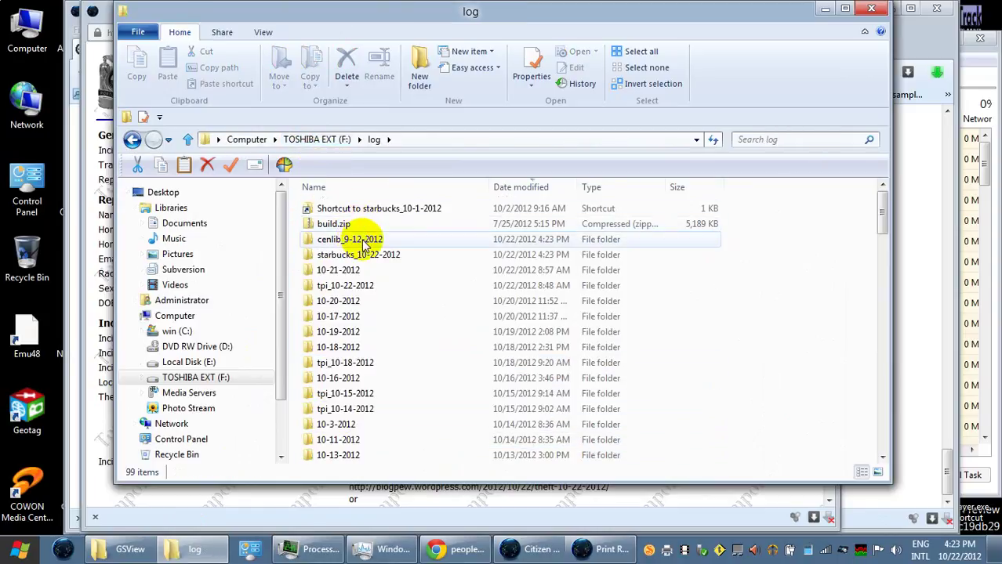
double_click(353, 255)
right_click(385, 312)
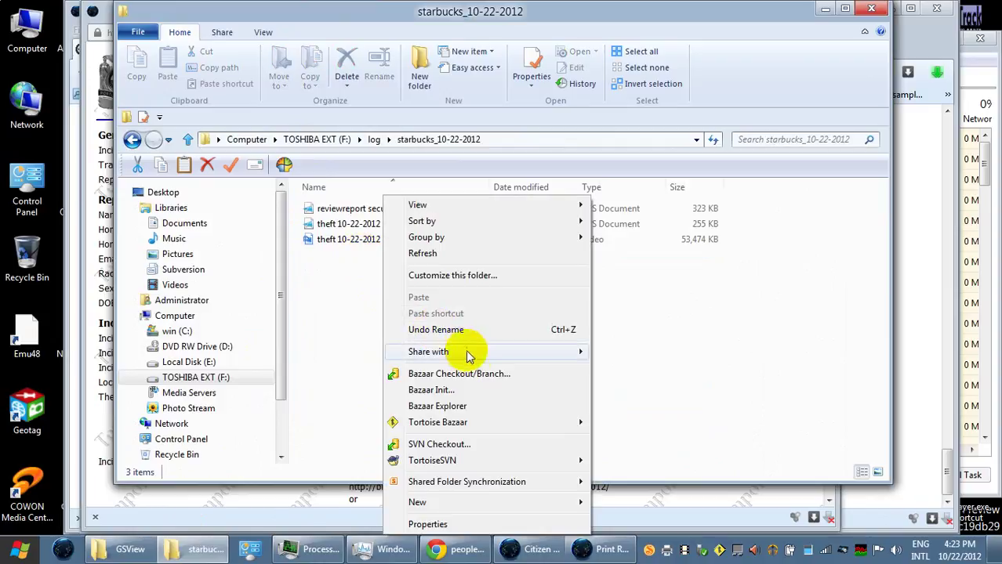
mouse_move(497, 502)
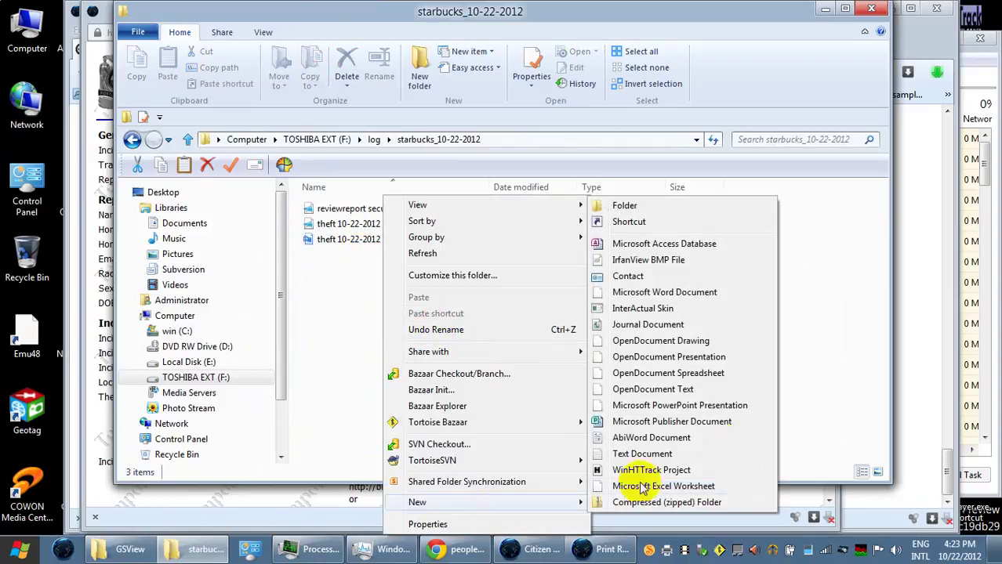
click(655, 224)
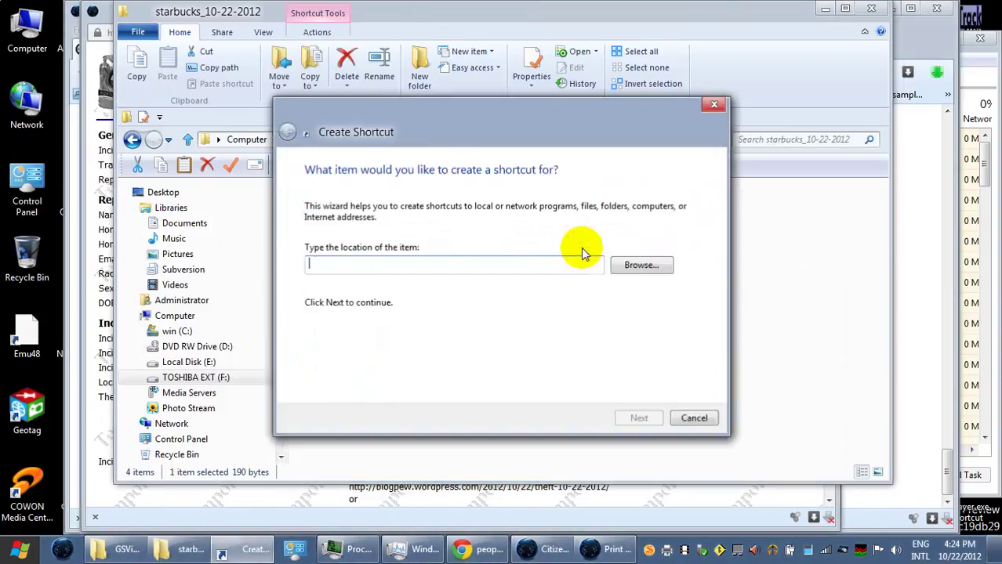
key(ctrl+v)
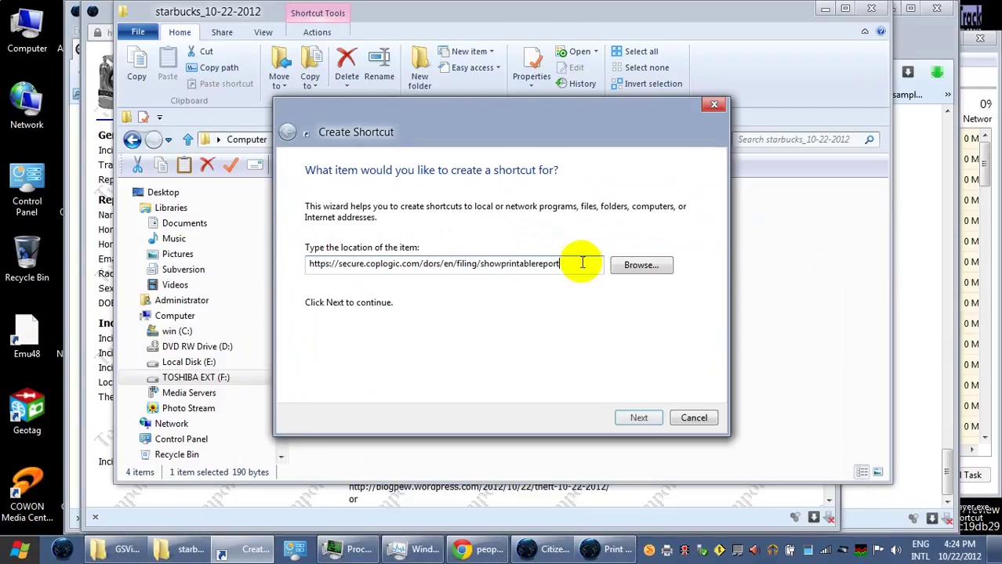
click(639, 418)
text(fac)
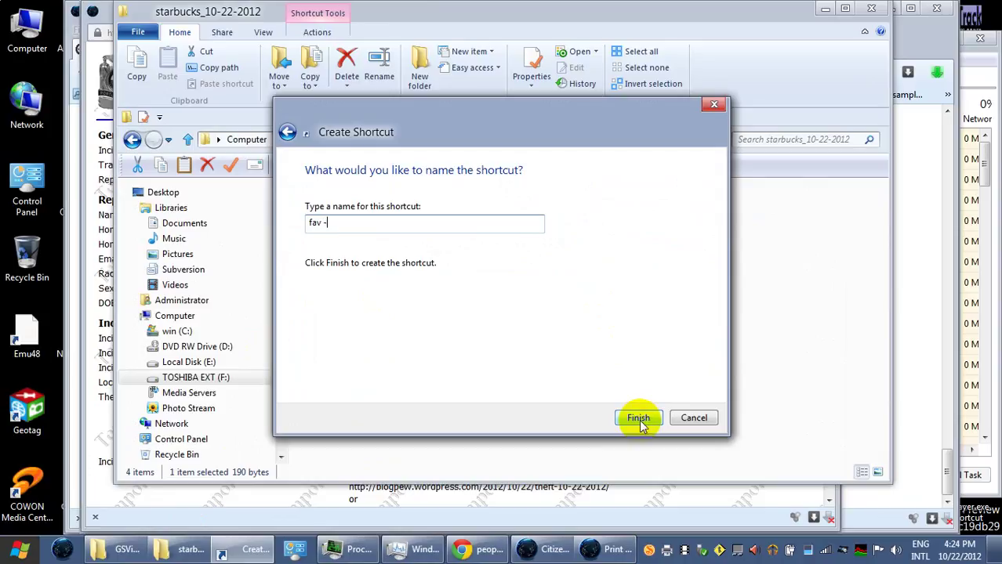
text( - theft report)
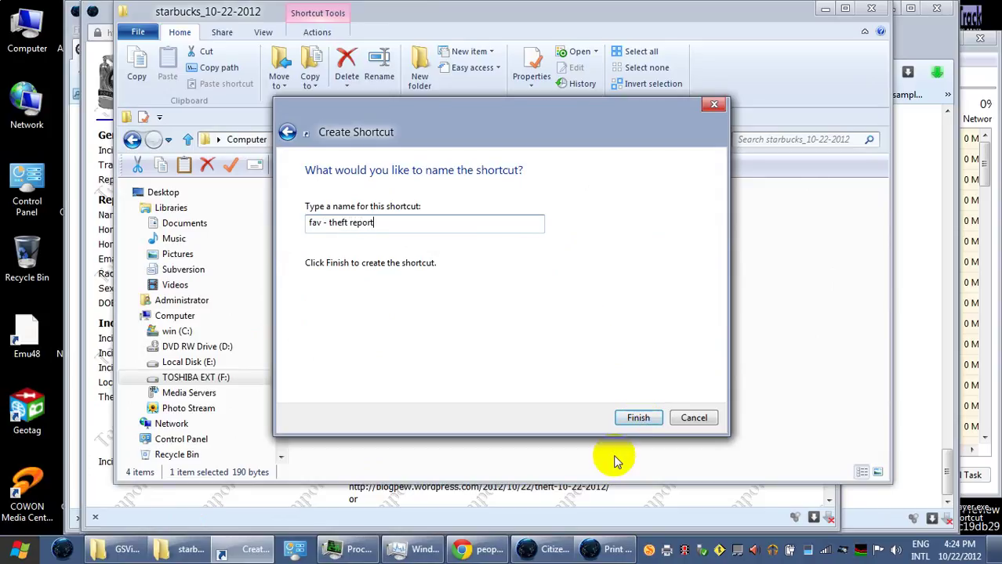
key(Return)
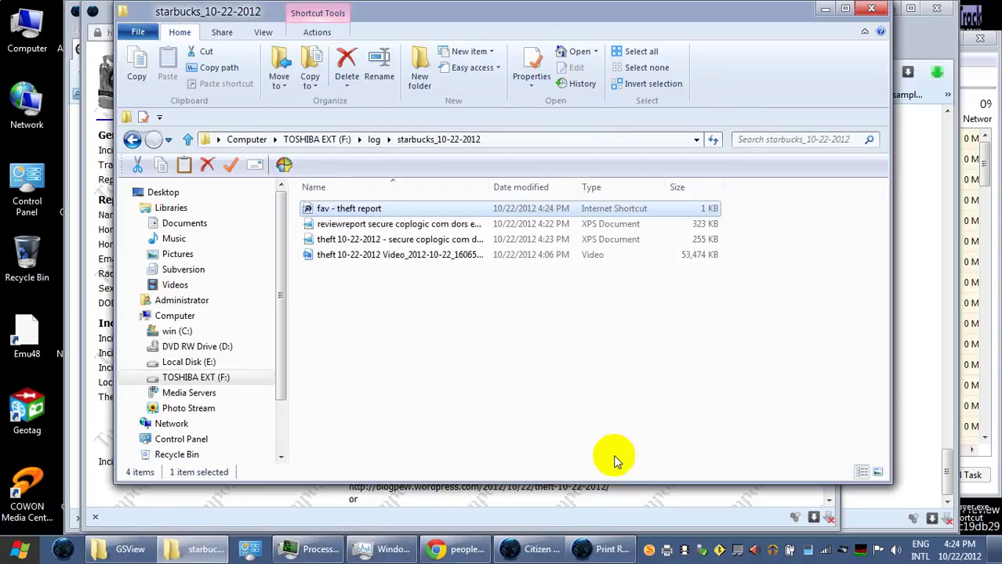
Step: Minimize the folder window and close the temporary report with the Close Window option at the end of the report
click(825, 9)
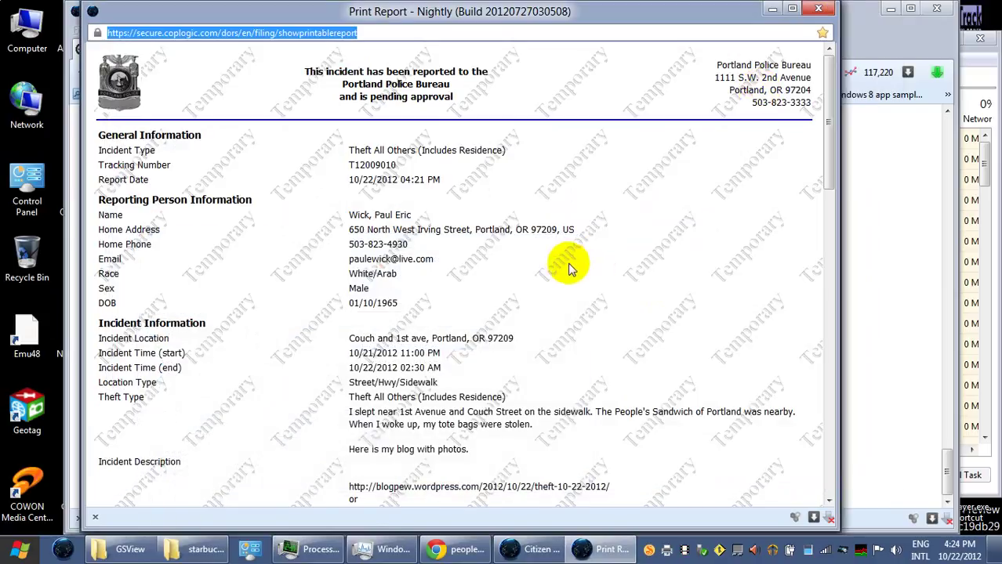
scroll(575, 261, down, 20)
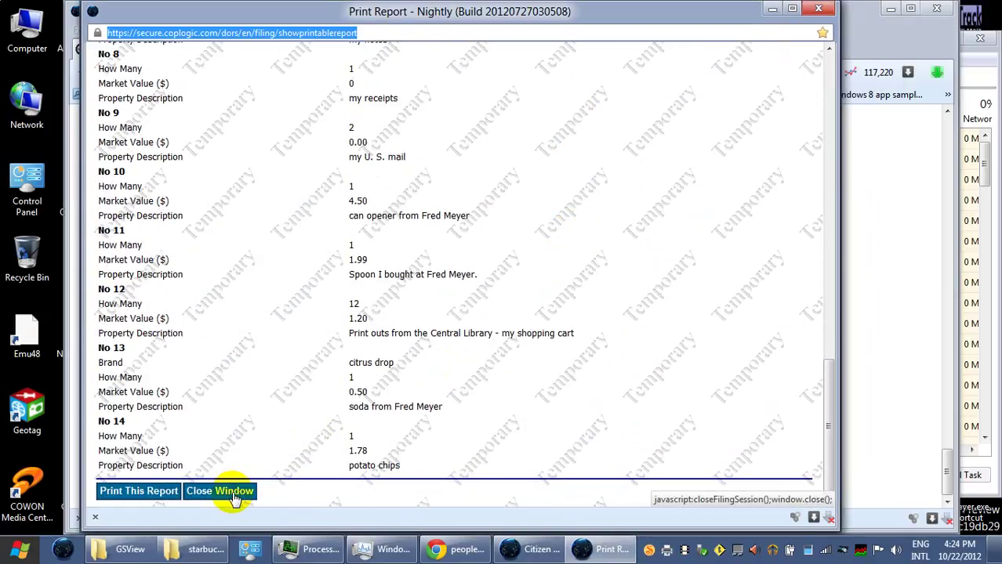
click(233, 495)
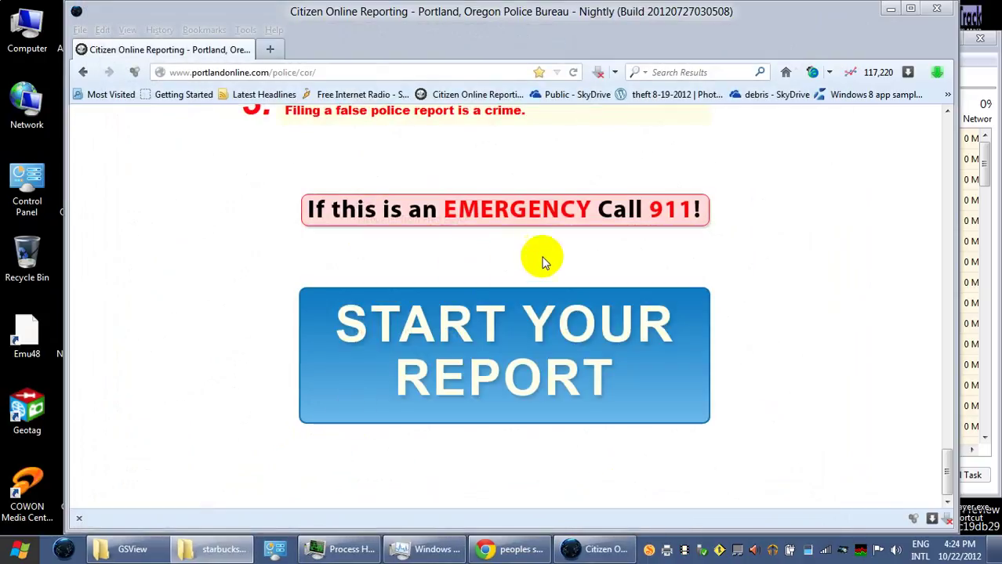
Step: Minimize the Citizen Online Reporting browser window and launch Mozilla Thunderbird from the desktop
click(948, 227)
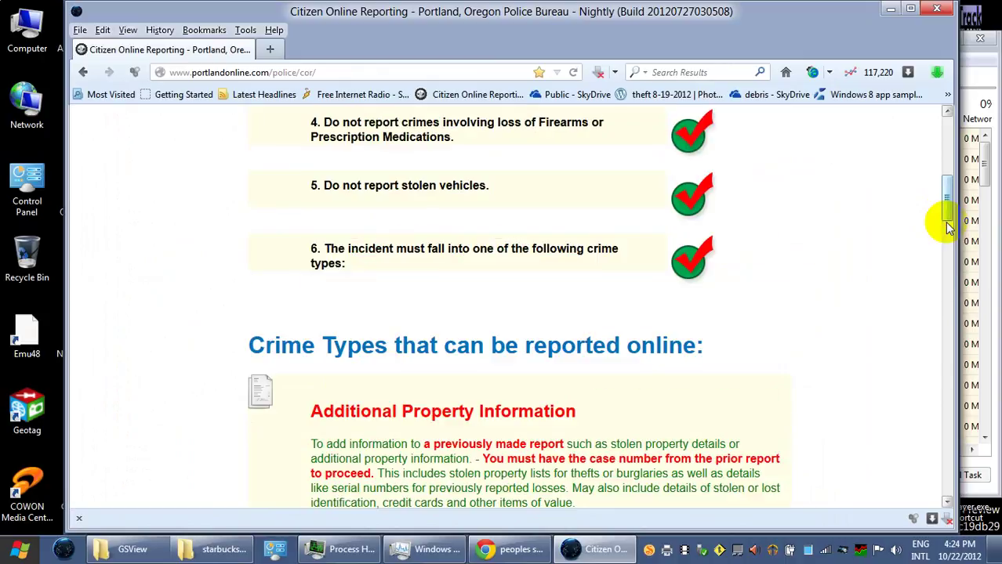
click(890, 9)
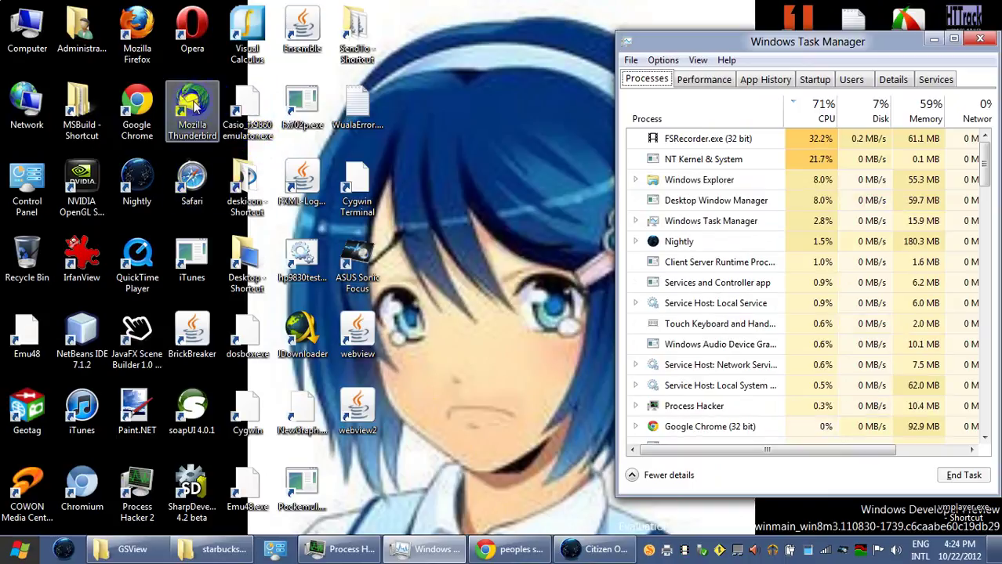
double_click(202, 102)
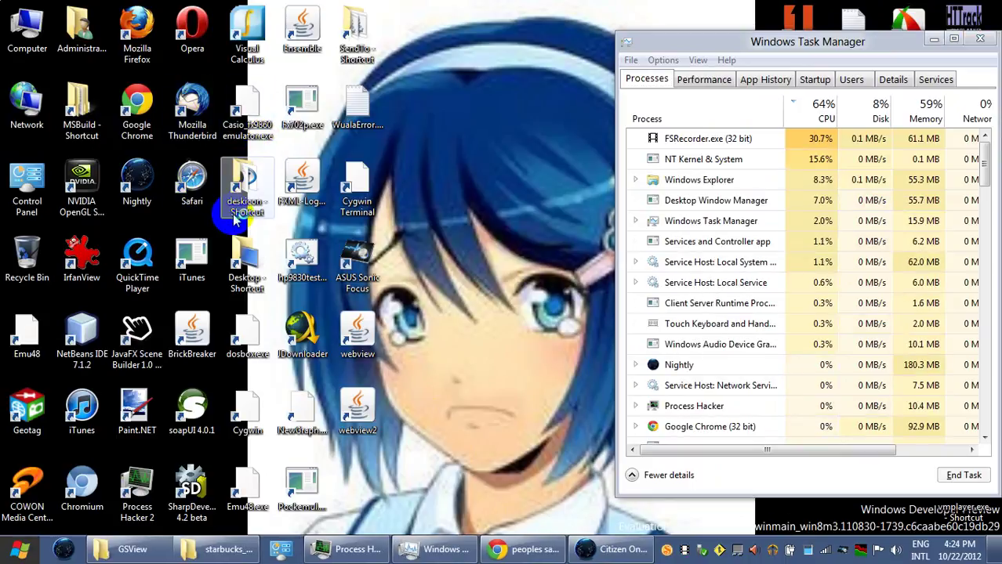